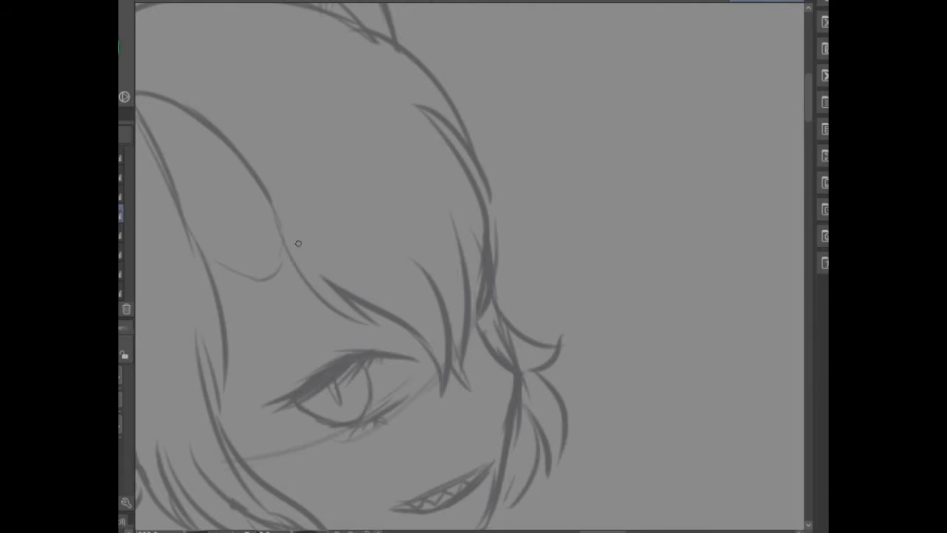
# - Ink the fringe over the sketch, from the horn base across the forehead to the curled strands at the hair's front edge
pyautogui.moveTo(270, 194); pyautogui.dragTo(376, 325)
pyautogui.moveTo(429, 247); pyautogui.dragTo(314, 361)
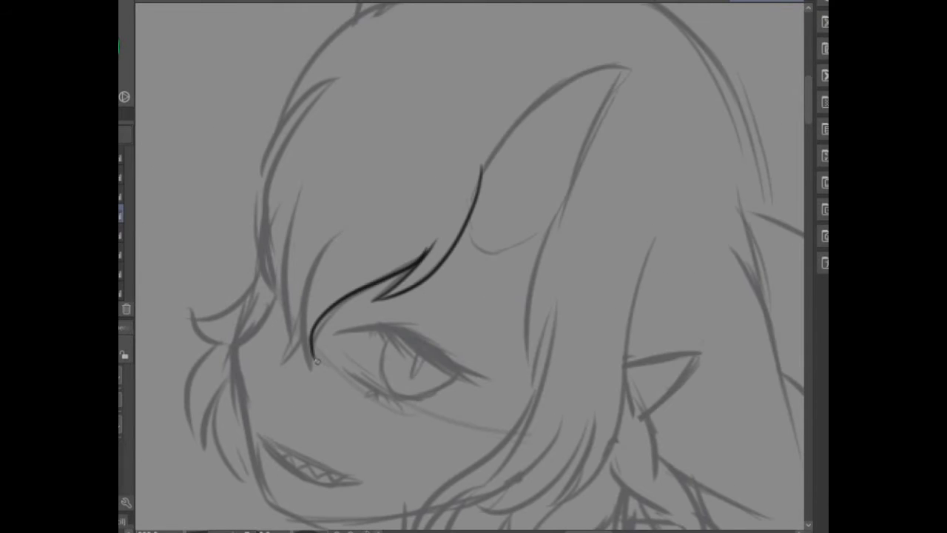
pyautogui.moveTo(276, 219); pyautogui.dragTo(309, 370)
pyautogui.moveTo(320, 104); pyautogui.dragTo(251, 296)
pyautogui.scroll(3, 473, 266)
pyautogui.moveTo(292, 233); pyautogui.dragTo(426, 107)
pyautogui.moveTo(252, 318); pyautogui.dragTo(318, 207)
pyautogui.scroll(-5, 184, 83)
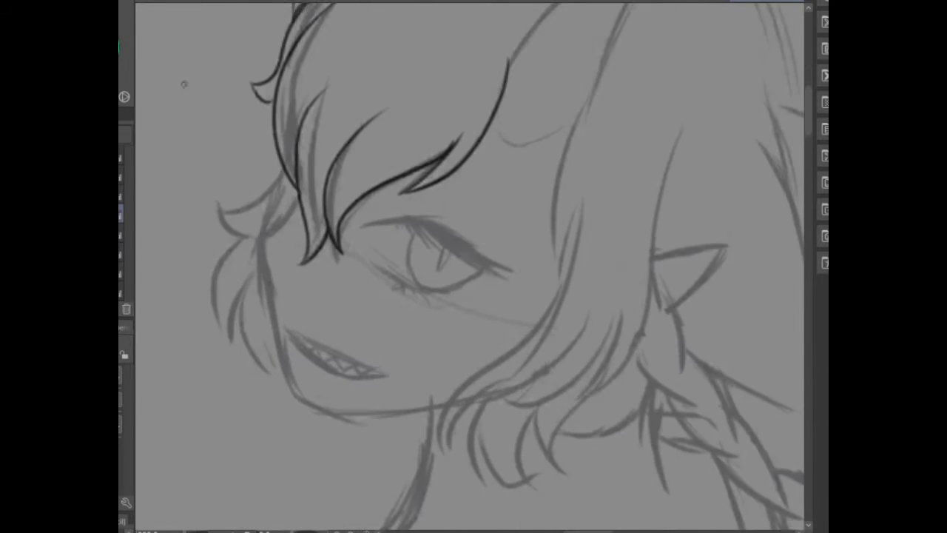
# - Ink the grinning mouth with its jagged teeth and the face contour down to the chin
pyautogui.moveTo(286, 327)
pyautogui.mouseDown()
pyautogui.moveTo(356, 378)
pyautogui.moveTo(411, 378)
pyautogui.mouseUp()
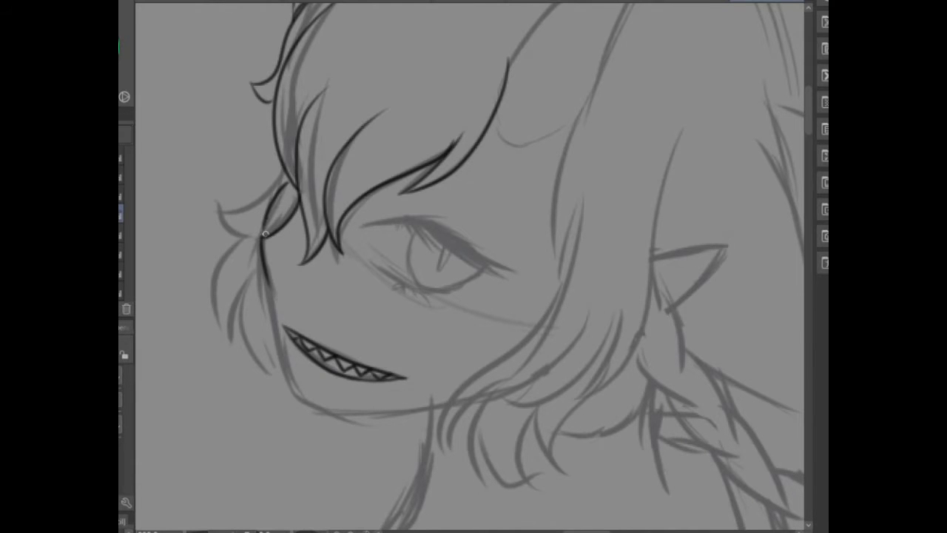
pyautogui.moveTo(265, 234)
pyautogui.mouseDown()
pyautogui.moveTo(270, 338)
pyautogui.moveTo(317, 405)
pyautogui.mouseUp()
# - Ink the side hair framing the cheek, including the curled tips below the jaw and the strand in front of the ear
pyautogui.scroll(3, 473, 266)
pyautogui.moveTo(414, 144)
pyautogui.mouseDown()
pyautogui.moveTo(274, 296)
pyautogui.moveTo(348, 296)
pyautogui.mouseUp()
pyautogui.scroll(-2, 474, 267)
pyautogui.moveTo(437, 111); pyautogui.dragTo(395, 307)
pyautogui.scroll(-3, 395, 307)
pyautogui.moveTo(551, 133); pyautogui.dragTo(399, 318)
pyautogui.moveTo(510, 263); pyautogui.dragTo(410, 388)
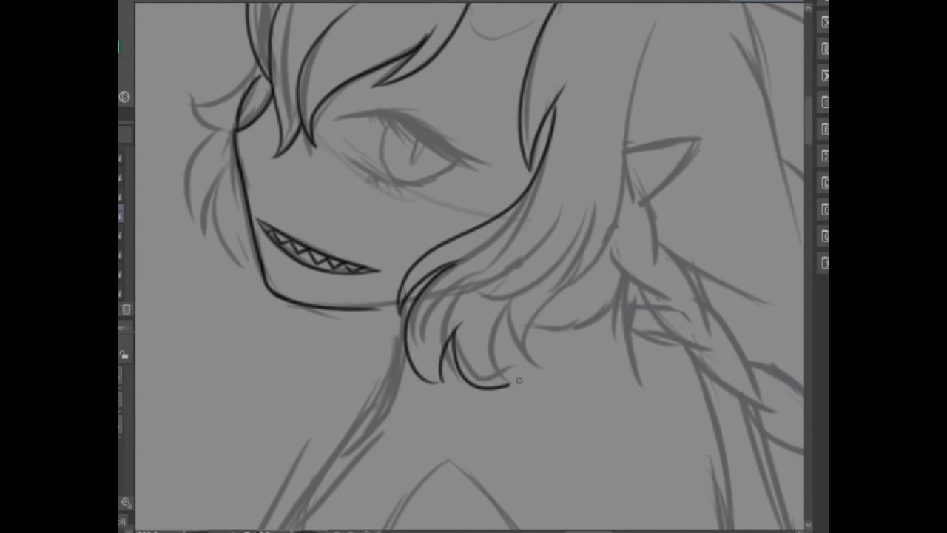
pyautogui.moveTo(577, 280); pyautogui.dragTo(517, 385)
pyautogui.moveTo(629, 26); pyautogui.dragTo(603, 281)
pyautogui.moveTo(613, 228); pyautogui.dragTo(566, 344)
# - Ink the curled locks that stick out beyond the far side of the face
pyautogui.scroll(3, 566, 344)
pyautogui.scroll(-3, 474, 266)
pyautogui.moveTo(422, 222); pyautogui.dragTo(374, 354)
pyautogui.moveTo(462, 318); pyautogui.dragTo(396, 472)
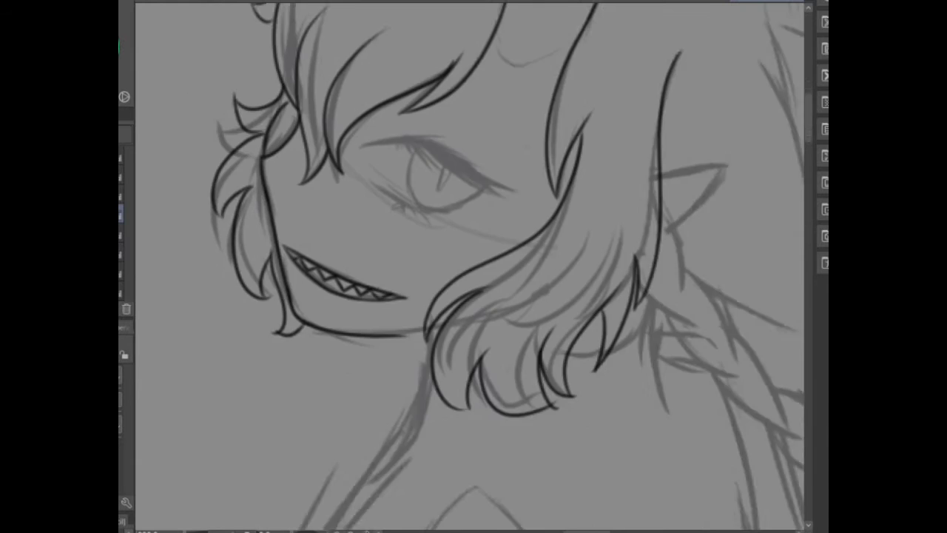
# - Write the note "BRB Bathroom" in red across the head and clear it
pyautogui.scroll(3, 474, 266)
pyautogui.moveTo(337, 82); pyautogui.dragTo(359, 187)
pyautogui.moveTo(341, 59); pyautogui.dragTo(356, 185)
pyautogui.moveTo(406, 63)
pyautogui.mouseDown()
pyautogui.moveTo(417, 160)
pyautogui.moveTo(463, 144)
pyautogui.mouseUp()
pyautogui.moveTo(481, 26); pyautogui.dragTo(477, 137)
pyautogui.moveTo(341, 221); pyautogui.dragTo(360, 307)
pyautogui.moveTo(403, 270); pyautogui.dragTo(426, 296)
pyautogui.moveTo(438, 222); pyautogui.dragTo(444, 279)
pyautogui.moveTo(449, 197); pyautogui.dragTo(481, 277)
pyautogui.moveTo(489, 255); pyautogui.dragTo(569, 244)
pyautogui.moveTo(581, 229); pyautogui.dragTo(627, 222)
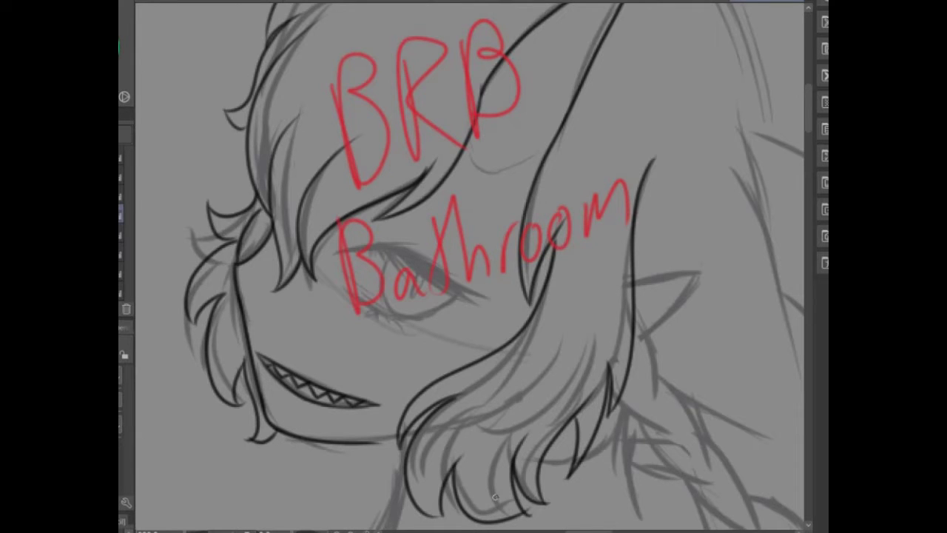
pyautogui.press('Delete')
# - Ink the upper segments of the front braid, starting beneath the ear
pyautogui.scroll(-2, 242, 90)
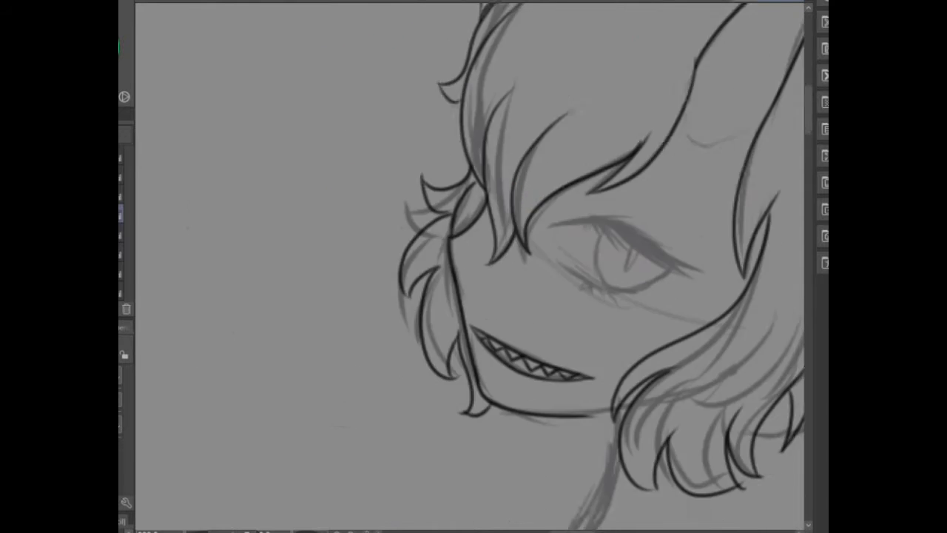
pyautogui.moveTo(242, 90); pyautogui.dragTo(179, 177)
pyautogui.moveTo(259, 302); pyautogui.dragTo(222, 348)
pyautogui.moveTo(444, 296); pyautogui.dragTo(444, 170)
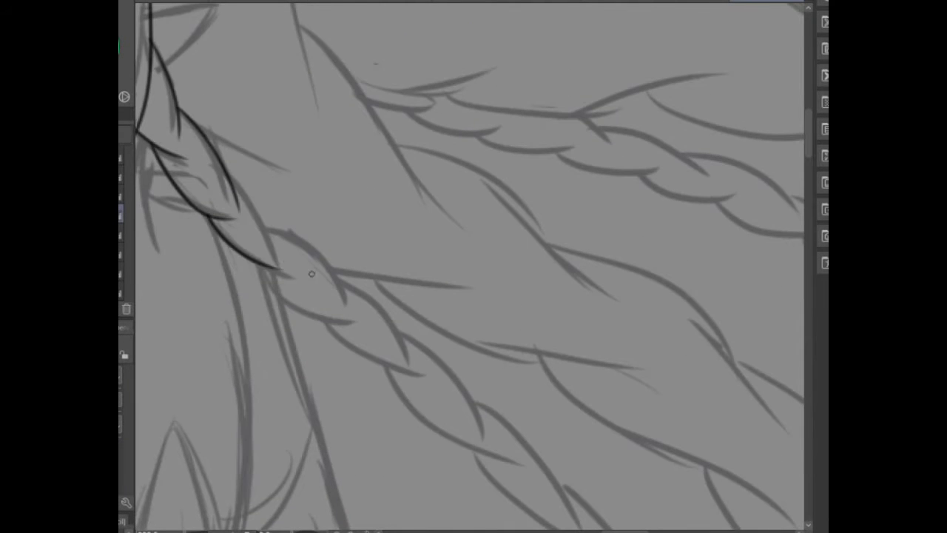
pyautogui.moveTo(214, 192)
pyautogui.mouseDown()
pyautogui.moveTo(336, 318)
pyautogui.moveTo(518, 185)
pyautogui.moveTo(252, 222)
pyautogui.mouseUp()
pyautogui.moveTo(344, 167); pyautogui.dragTo(266, 219)
pyautogui.moveTo(285, 178); pyautogui.dragTo(203, 251)
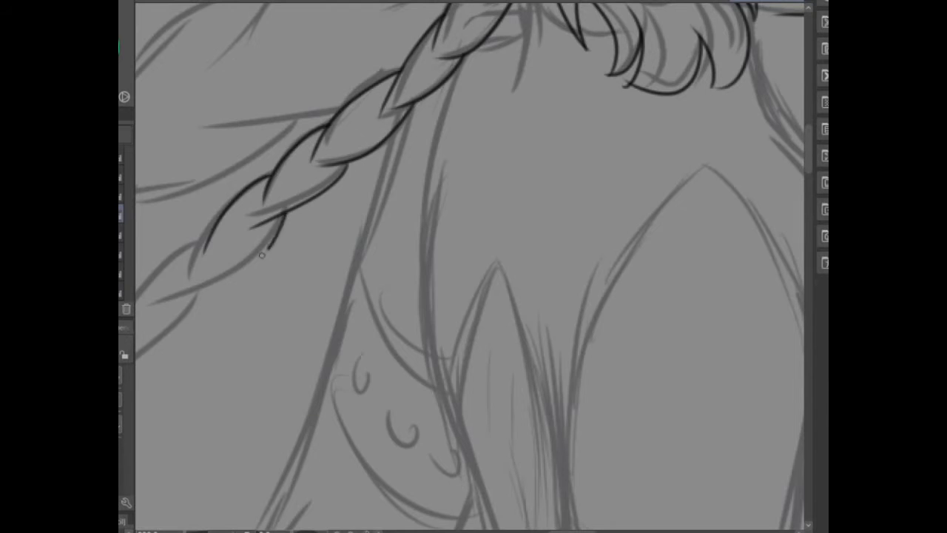
# - Ink the middle segments of the front braid with overlapping curved strokes along both edges
pyautogui.moveTo(289, 215); pyautogui.dragTo(198, 281)
pyautogui.moveTo(214, 281); pyautogui.dragTo(510, 148)
pyautogui.moveTo(518, 104); pyautogui.dragTo(429, 214)
pyautogui.moveTo(453, 152); pyautogui.dragTo(361, 273)
pyautogui.moveTo(402, 201); pyautogui.dragTo(330, 336)
pyautogui.moveTo(356, 263)
pyautogui.mouseDown()
pyautogui.moveTo(264, 385)
pyautogui.moveTo(311, 126)
pyautogui.mouseUp()
pyautogui.moveTo(335, 117); pyautogui.dragTo(286, 218)
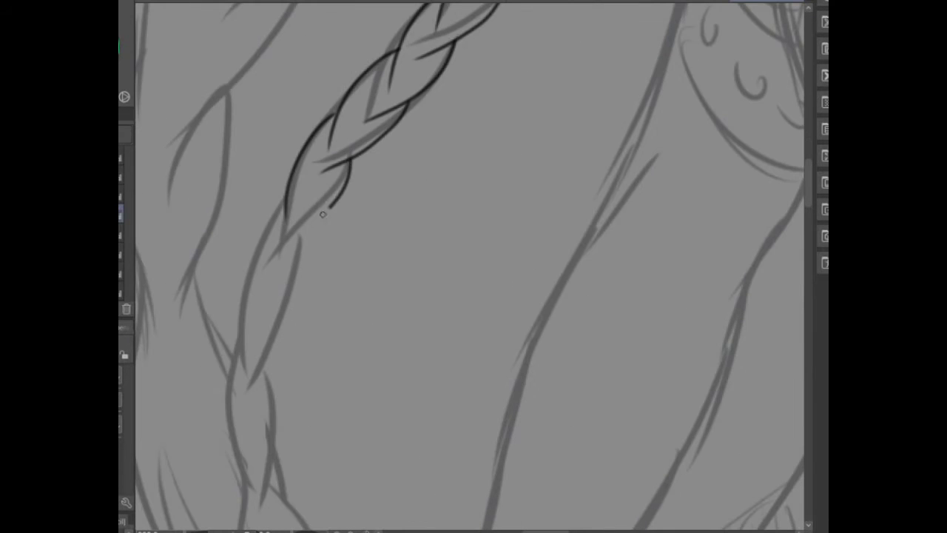
# - Ink the lower segments of the front braid down to the start of its loose end
pyautogui.moveTo(352, 161); pyautogui.dragTo(292, 241)
pyautogui.moveTo(289, 187); pyautogui.dragTo(248, 313)
pyautogui.moveTo(315, 222); pyautogui.dragTo(267, 326)
pyautogui.moveTo(267, 325); pyautogui.dragTo(266, 177)
pyautogui.moveTo(253, 114); pyautogui.dragTo(234, 222)
pyautogui.moveTo(288, 113); pyautogui.dragTo(263, 241)
pyautogui.moveTo(234, 193); pyautogui.dragTo(267, 322)
pyautogui.moveTo(284, 204); pyautogui.dragTo(272, 334)
pyautogui.moveTo(263, 297); pyautogui.dragTo(264, 431)
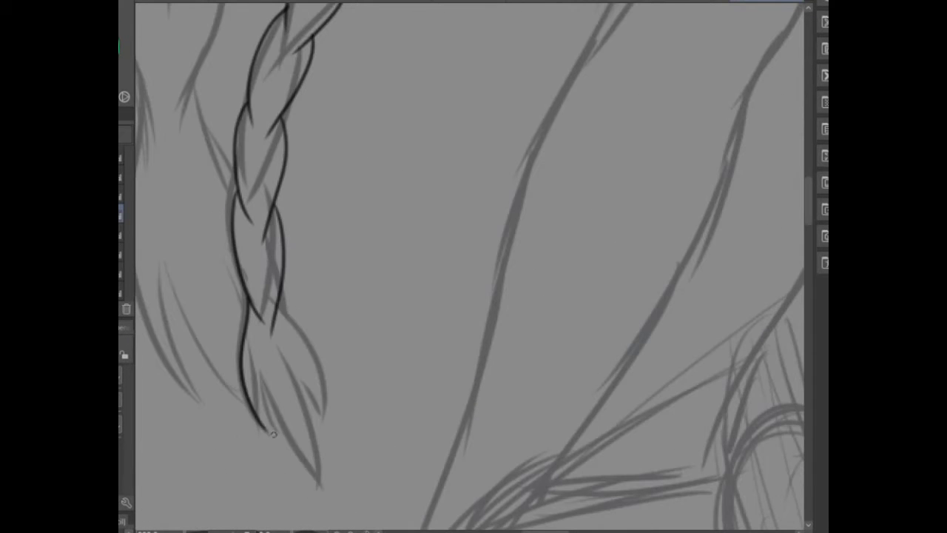
# - Ink the pointed tuft at the end of the front braid
pyautogui.moveTo(259, 374); pyautogui.dragTo(337, 480)
pyautogui.moveTo(275, 303)
pyautogui.mouseDown()
pyautogui.moveTo(326, 444)
pyautogui.moveTo(337, 357)
pyautogui.moveTo(333, 442)
pyautogui.mouseUp()
pyautogui.hotkey('ctrl', 'z')
# - Ink the pointed ear and the long hair strand behind it
pyautogui.moveTo(333, 111); pyautogui.dragTo(518, 444)
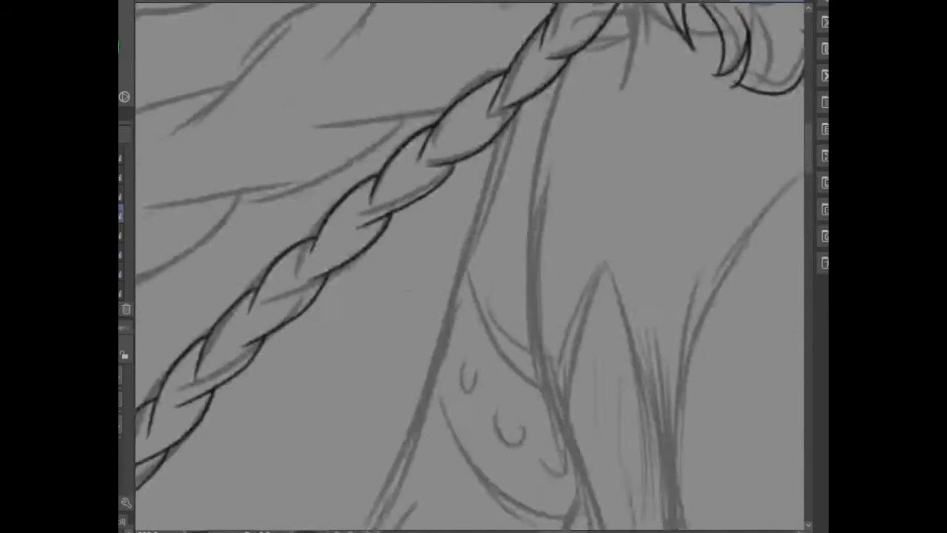
pyautogui.moveTo(443, 111); pyautogui.dragTo(370, 407)
pyautogui.moveTo(703, 296); pyautogui.dragTo(156, 296)
pyautogui.moveTo(418, 227); pyautogui.dragTo(435, 287)
pyautogui.press('h')
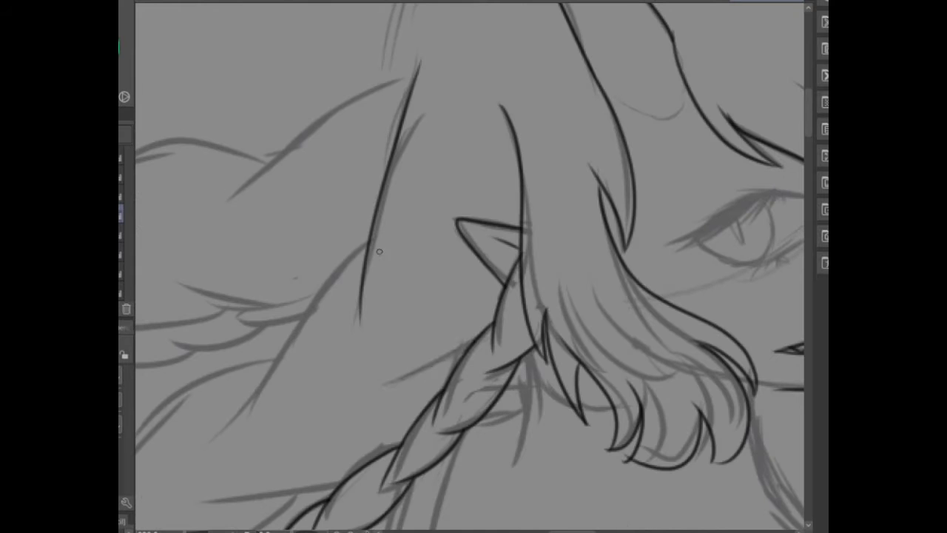
# - Ink the upper contours of the loose hair section flowing back behind the ear and front braid
pyautogui.moveTo(474, 337); pyautogui.dragTo(377, 391)
pyautogui.moveTo(378, 390); pyautogui.dragTo(500, 253)
pyautogui.moveTo(503, 78); pyautogui.dragTo(341, 278)
pyautogui.moveTo(475, 322); pyautogui.dragTo(319, 352)
pyautogui.moveTo(424, 192)
pyautogui.mouseDown()
pyautogui.moveTo(586, 144)
pyautogui.moveTo(423, 263)
pyautogui.mouseUp()
pyautogui.moveTo(445, 232); pyautogui.dragTo(370, 315)
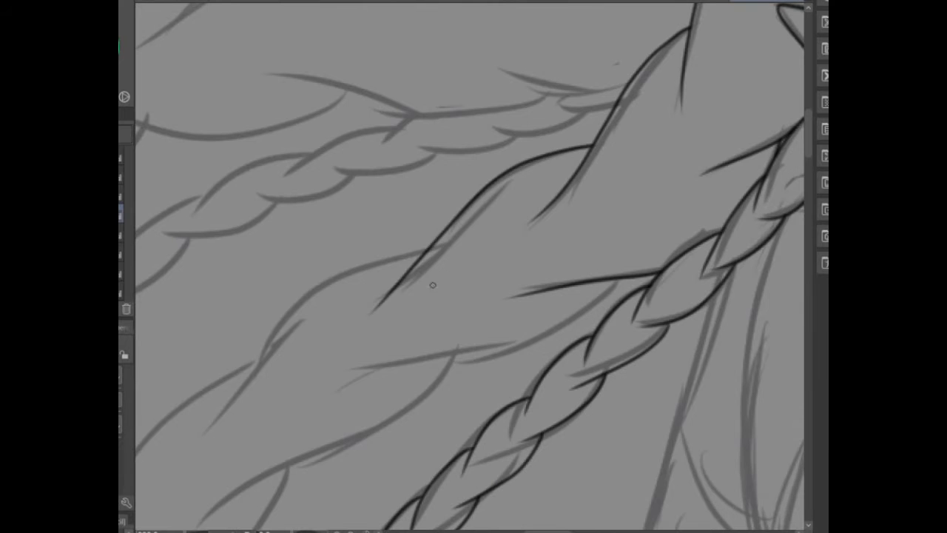
# - Ink the wavy middle contours of the loose hair section beside the front braid
pyautogui.moveTo(630, 274); pyautogui.dragTo(383, 382)
pyautogui.moveTo(554, 336)
pyautogui.mouseDown()
pyautogui.moveTo(339, 383)
pyautogui.moveTo(429, 281)
pyautogui.mouseUp()
pyautogui.moveTo(599, 106); pyautogui.dragTo(403, 286)
pyautogui.moveTo(524, 130); pyautogui.dragTo(371, 285)
pyautogui.moveTo(620, 219)
pyautogui.mouseDown()
pyautogui.moveTo(489, 310)
pyautogui.moveTo(429, 222)
pyautogui.mouseUp()
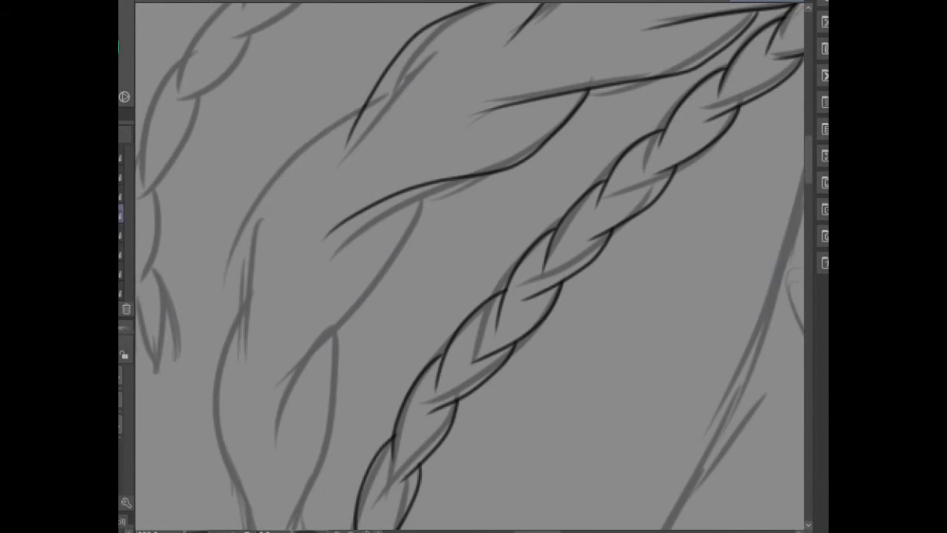
# - Ink the lower lengths of the loose hair section and its pointed tips beside the braid's tuft
pyautogui.moveTo(444, 414); pyautogui.dragTo(326, 222)
pyautogui.moveTo(384, 444); pyautogui.dragTo(340, 222)
pyautogui.moveTo(296, 510); pyautogui.dragTo(282, 379)
pyautogui.moveTo(249, 152); pyautogui.dragTo(222, 370)
pyautogui.moveTo(226, 286); pyautogui.dragTo(310, 455)
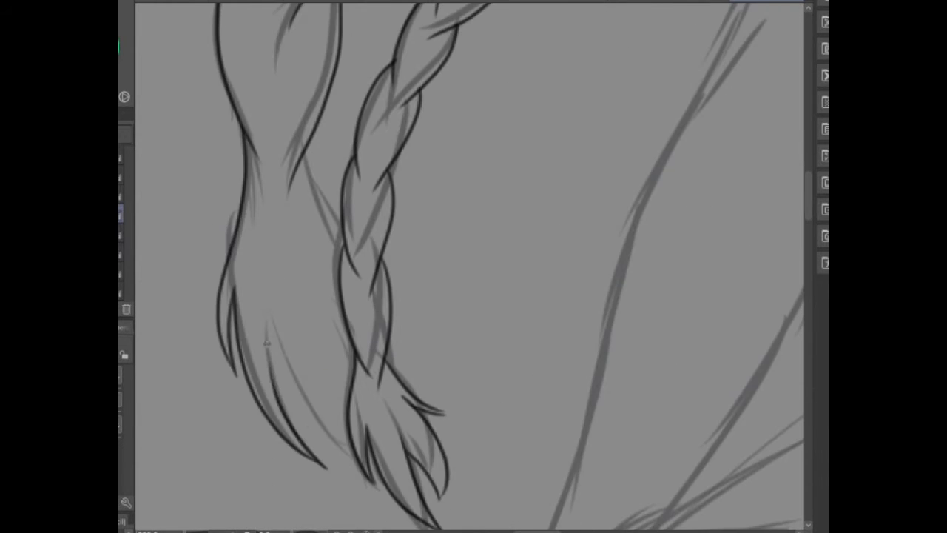
pyautogui.moveTo(268, 357); pyautogui.dragTo(360, 457)
pyautogui.moveTo(300, 156); pyautogui.dragTo(345, 226)
pyautogui.moveTo(313, 185); pyautogui.dragTo(346, 243)
# - Ink the contour from the back of the head into the rear hair section
pyautogui.moveTo(370, 221)
pyautogui.mouseDown()
pyautogui.moveTo(518, 414)
pyautogui.moveTo(458, 222)
pyautogui.mouseUp()
pyautogui.moveTo(518, 370); pyautogui.dragTo(444, 237)
pyautogui.moveTo(658, 96)
pyautogui.mouseDown()
pyautogui.moveTo(534, 140)
pyautogui.moveTo(445, 136)
pyautogui.mouseUp()
pyautogui.hotkey('ctrl', 'z')
pyautogui.moveTo(491, 103); pyautogui.dragTo(323, 195)
pyautogui.moveTo(372, 151); pyautogui.dragTo(293, 279)
pyautogui.moveTo(301, 255)
pyautogui.mouseDown()
pyautogui.moveTo(458, 201)
pyautogui.moveTo(414, 89)
pyautogui.mouseUp()
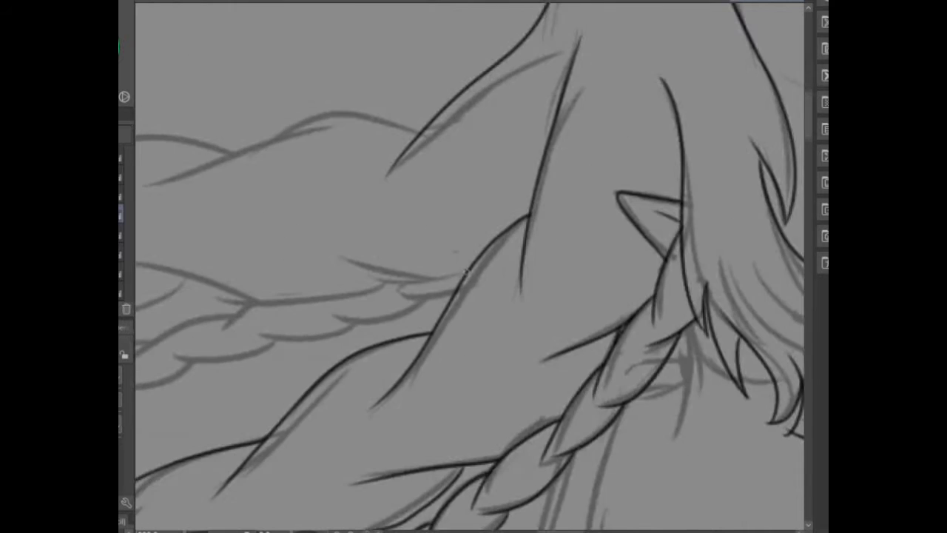
# - Ink the first waves along the upper and lower edges of the rear hair section
pyautogui.moveTo(444, 222); pyautogui.dragTo(459, 252)
pyautogui.moveTo(770, 209); pyautogui.dragTo(489, 290)
pyautogui.moveTo(454, 348)
pyautogui.mouseDown()
pyautogui.moveTo(755, 362)
pyautogui.moveTo(743, 355)
pyautogui.mouseUp()
pyautogui.hotkey('ctrl', 'z')
pyautogui.moveTo(586, 237); pyautogui.dragTo(315, 318)
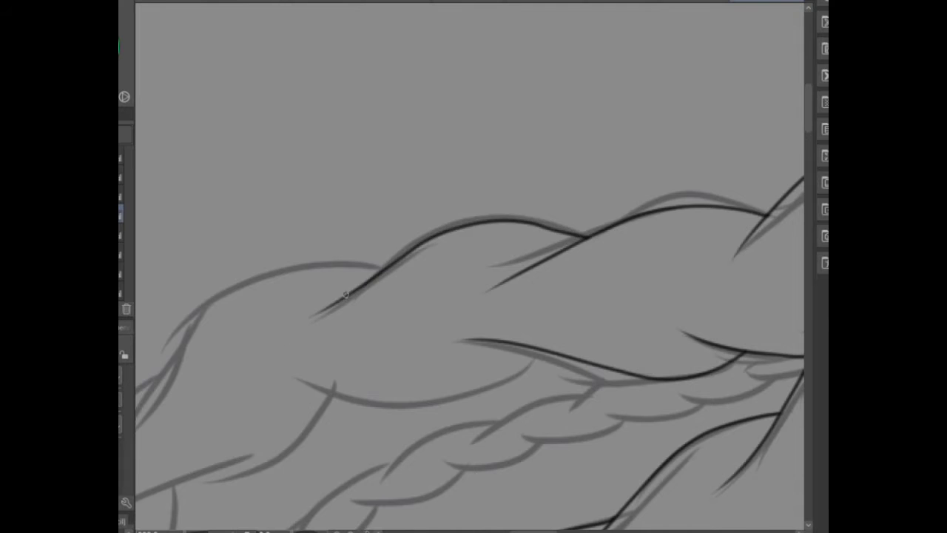
# - Ink the middle waves of the rear hair section where it bends downward
pyautogui.moveTo(546, 350); pyautogui.dragTo(274, 404)
pyautogui.moveTo(370, 370); pyautogui.dragTo(481, 221)
pyautogui.moveTo(422, 112); pyautogui.dragTo(256, 282)
pyautogui.moveTo(469, 232); pyautogui.dragTo(194, 398)
pyautogui.hotkey('ctrl', 'z')
pyautogui.moveTo(370, 370); pyautogui.dragTo(466, 222)
pyautogui.moveTo(388, 144); pyautogui.dragTo(290, 366)
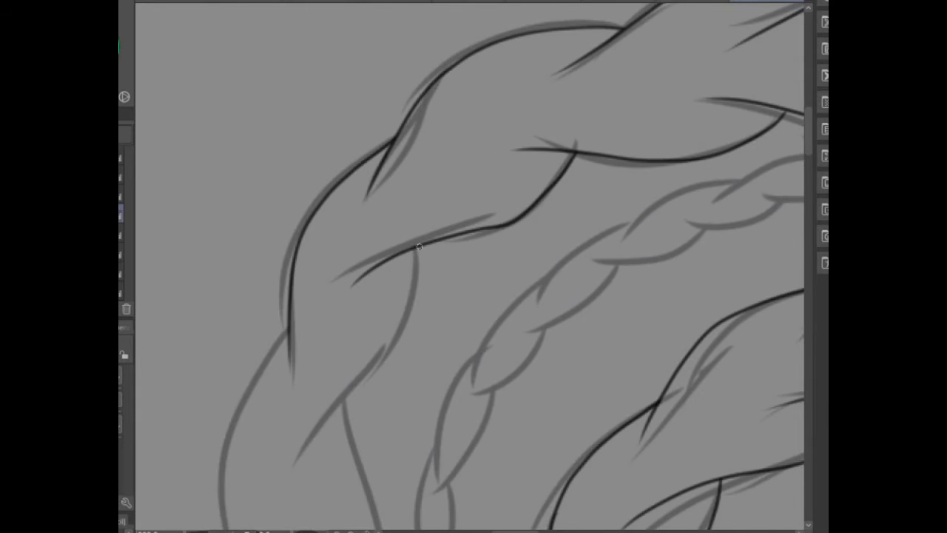
# - Ink the hanging lengths and pointed tips of the rear hair section
pyautogui.moveTo(444, 333); pyautogui.dragTo(318, 207)
pyautogui.moveTo(300, 333); pyautogui.dragTo(222, 484)
pyautogui.moveTo(370, 370); pyautogui.dragTo(307, 285)
pyautogui.moveTo(199, 260); pyautogui.dragTo(244, 378)
pyautogui.moveTo(236, 225); pyautogui.dragTo(262, 448)
pyautogui.moveTo(263, 103)
pyautogui.mouseDown()
pyautogui.moveTo(303, 325)
pyautogui.moveTo(281, 354)
pyautogui.mouseUp()
pyautogui.moveTo(370, 370); pyautogui.dragTo(473, 473)
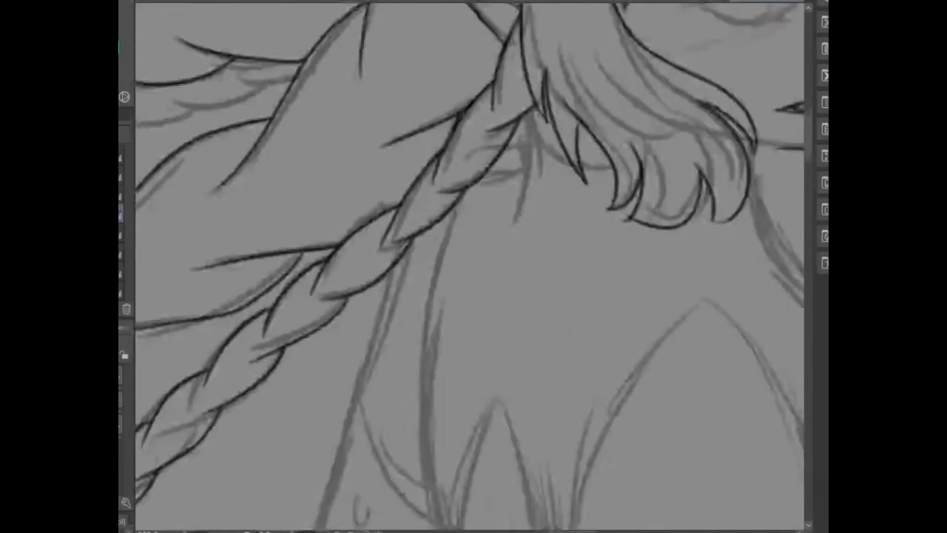
# - Ink the upper and middle segments of the rear braid between the two loose hair sections
pyautogui.moveTo(474, 296); pyautogui.dragTo(562, 385)
pyautogui.moveTo(620, 238); pyautogui.dragTo(559, 234)
pyautogui.moveTo(452, 242); pyautogui.dragTo(188, 353)
pyautogui.moveTo(370, 370); pyautogui.dragTo(474, 281)
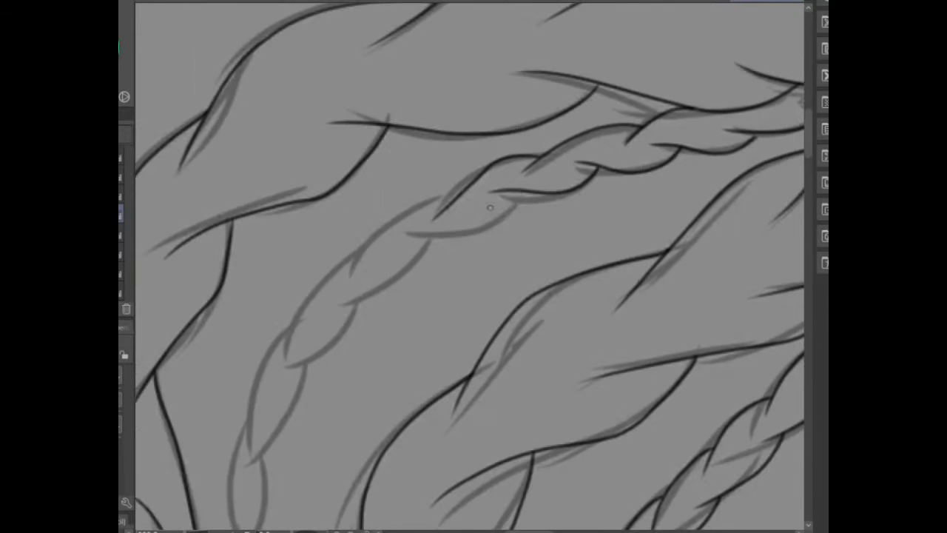
pyautogui.moveTo(521, 191)
pyautogui.mouseDown()
pyautogui.moveTo(351, 281)
pyautogui.moveTo(314, 333)
pyautogui.moveTo(370, 263)
pyautogui.mouseUp()
pyautogui.hotkey('ctrl', 'z')
pyautogui.moveTo(444, 229); pyautogui.dragTo(303, 325)
pyautogui.moveTo(388, 274); pyautogui.dragTo(263, 411)
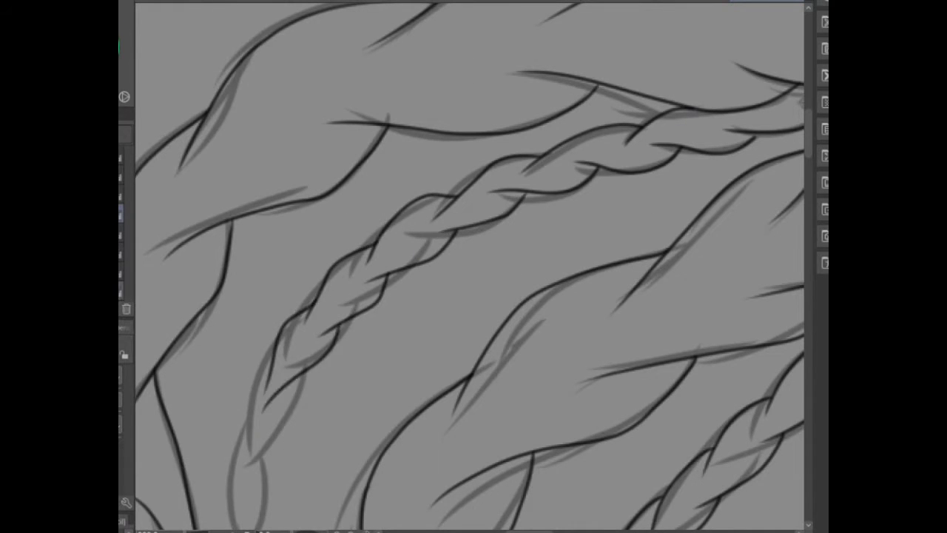
# - Ink the last segments of the rear braid and its pointed tuft
pyautogui.moveTo(370, 370); pyautogui.dragTo(474, 281)
pyautogui.moveTo(373, 166)
pyautogui.mouseDown()
pyautogui.moveTo(325, 255)
pyautogui.moveTo(311, 325)
pyautogui.mouseUp()
pyautogui.moveTo(355, 244)
pyautogui.mouseDown()
pyautogui.moveTo(344, 320)
pyautogui.moveTo(369, 423)
pyautogui.mouseUp()
pyautogui.moveTo(348, 348); pyautogui.dragTo(360, 416)
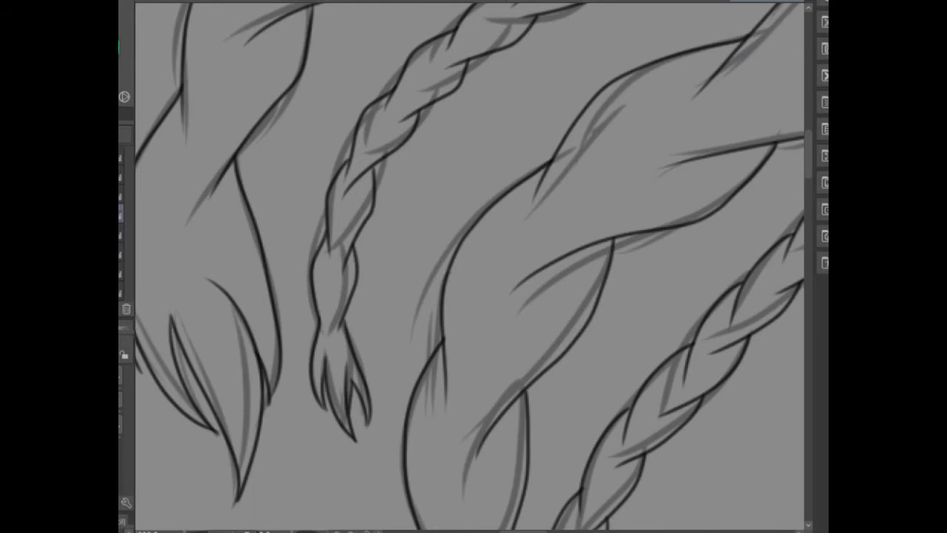
# - Ink the rounded outline over the crown of the head down into the back hair
pyautogui.scroll(-3, 229, 269)
pyautogui.scroll(3, 229, 269)
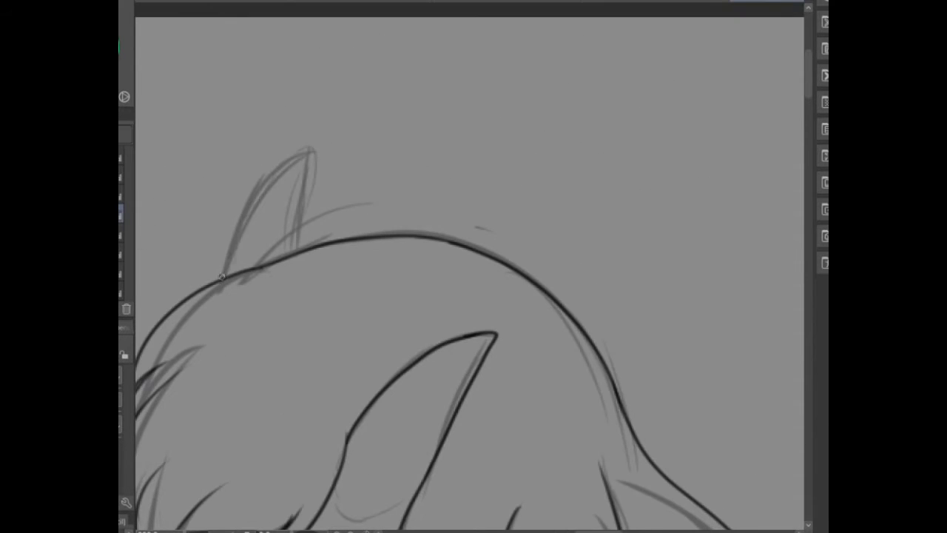
pyautogui.scroll(-3, 221, 276)
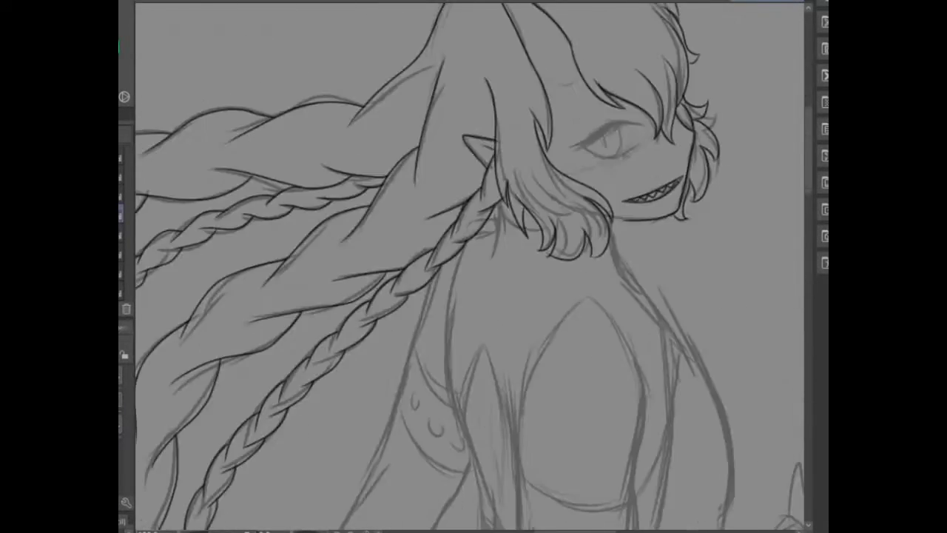
# - Ink the eye with dense upper lashes, the lower lid and lashes, and the iris outline
pyautogui.scroll(3, 684, 109)
pyautogui.moveTo(527, 181)
pyautogui.mouseDown()
pyautogui.moveTo(434, 169)
pyautogui.moveTo(254, 258)
pyautogui.moveTo(414, 186)
pyautogui.moveTo(339, 215)
pyautogui.moveTo(378, 175)
pyautogui.moveTo(292, 245)
pyautogui.moveTo(411, 174)
pyautogui.moveTo(448, 171)
pyautogui.moveTo(376, 201)
pyautogui.mouseUp()
pyautogui.moveTo(281, 272)
pyautogui.mouseDown()
pyautogui.moveTo(362, 314)
pyautogui.moveTo(455, 294)
pyautogui.mouseUp()
pyautogui.moveTo(385, 336)
pyautogui.mouseDown()
pyautogui.moveTo(419, 307)
pyautogui.moveTo(403, 332)
pyautogui.mouseUp()
pyautogui.moveTo(432, 169)
pyautogui.mouseDown()
pyautogui.moveTo(296, 247)
pyautogui.moveTo(341, 233)
pyautogui.moveTo(299, 235)
pyautogui.mouseUp()
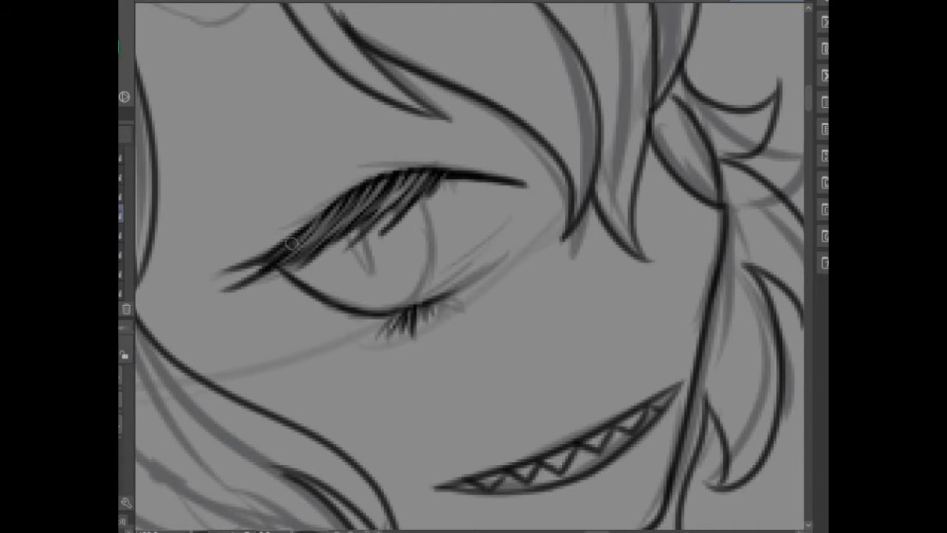
pyautogui.moveTo(427, 176)
pyautogui.mouseDown()
pyautogui.moveTo(414, 305)
pyautogui.moveTo(295, 332)
pyautogui.moveTo(478, 223)
pyautogui.mouseUp()
pyautogui.moveTo(494, 245); pyautogui.dragTo(560, 201)
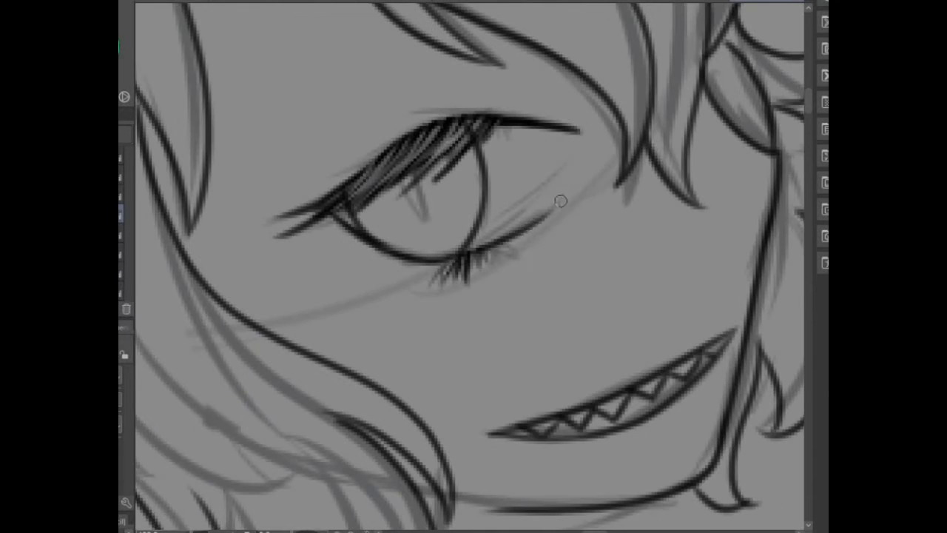
# - Ink the ragged, torn edge of the sleeve frill around the wrist, including its small holes
pyautogui.scroll(-5, 560, 201)
pyautogui.scroll(5, 539, 391)
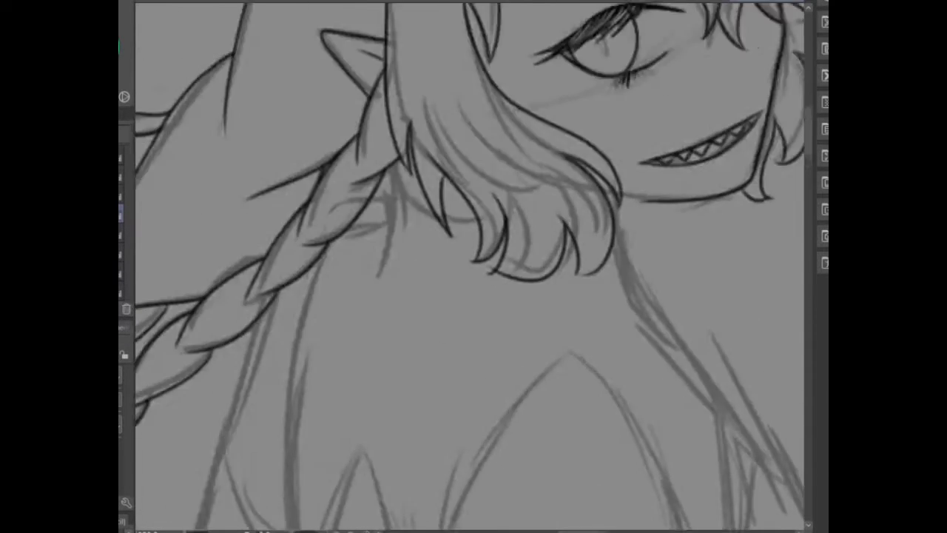
pyautogui.scroll(3, 469, 266)
pyautogui.moveTo(253, 215); pyautogui.dragTo(249, 281)
pyautogui.moveTo(290, 233)
pyautogui.mouseDown()
pyautogui.moveTo(414, 215)
pyautogui.moveTo(432, 381)
pyautogui.moveTo(491, 477)
pyautogui.moveTo(363, 500)
pyautogui.mouseUp()
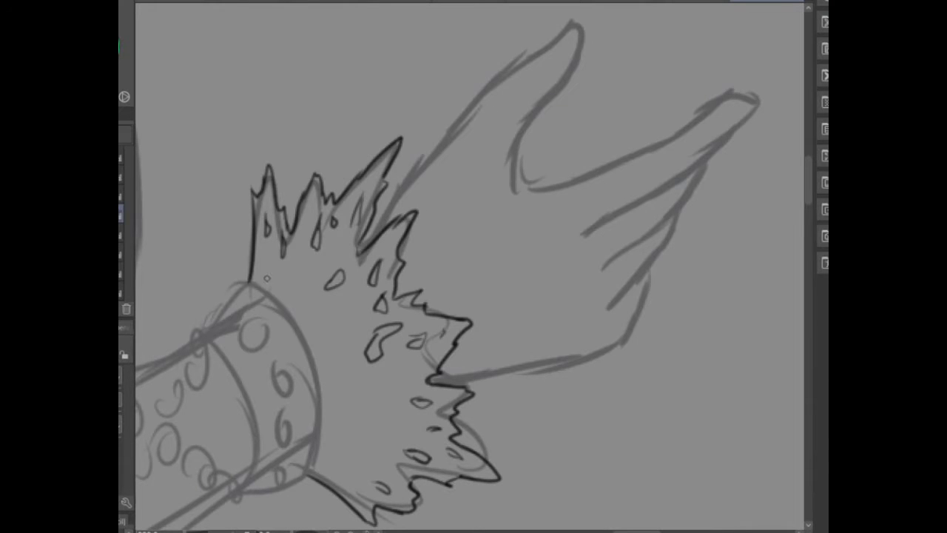
# - Ink short fold lines on the torn frill and outline the cuff band at its base
pyautogui.moveTo(288, 290); pyautogui.dragTo(279, 303)
pyautogui.moveTo(379, 411); pyautogui.dragTo(335, 414)
pyautogui.moveTo(375, 425); pyautogui.dragTo(323, 436)
pyautogui.moveTo(364, 451); pyautogui.dragTo(320, 462)
pyautogui.moveTo(248, 283); pyautogui.dragTo(313, 469)
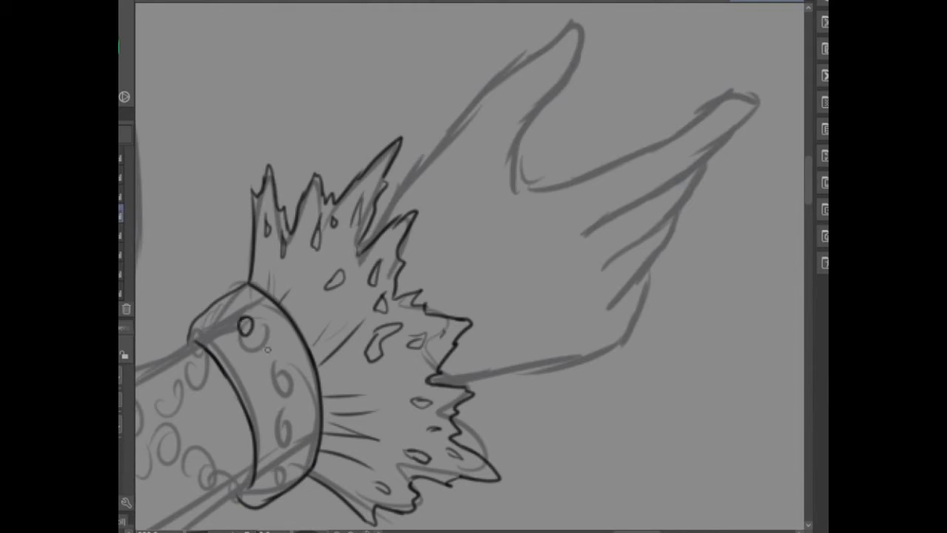
# - Ink a row of round studs along the cuff band
pyautogui.moveTo(252, 314); pyautogui.dragTo(250, 317)
pyautogui.moveTo(282, 364); pyautogui.dragTo(280, 365)
pyautogui.moveTo(293, 430); pyautogui.dragTo(290, 432)
pyautogui.moveTo(293, 479); pyautogui.dragTo(290, 484)
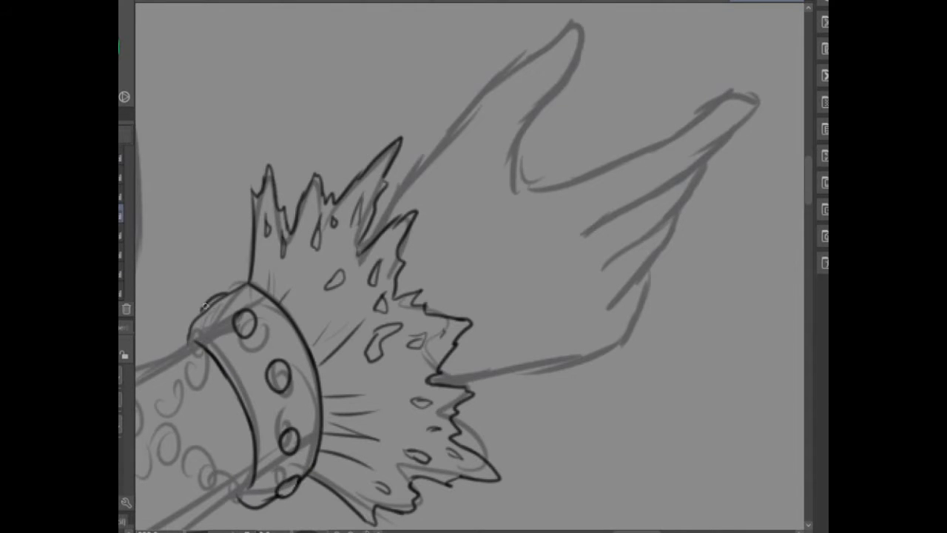
pyautogui.scroll(-2, 470, 267)
# - Ink the back neckline and the hair strand beneath the ear, undoing the last stroke
pyautogui.moveTo(296, 370); pyautogui.dragTo(592, 148)
pyautogui.scroll(3, 470, 266)
pyautogui.moveTo(444, 222)
pyautogui.mouseDown()
pyautogui.moveTo(370, 370)
pyautogui.moveTo(291, 240)
pyautogui.moveTo(272, 350)
pyautogui.mouseUp()
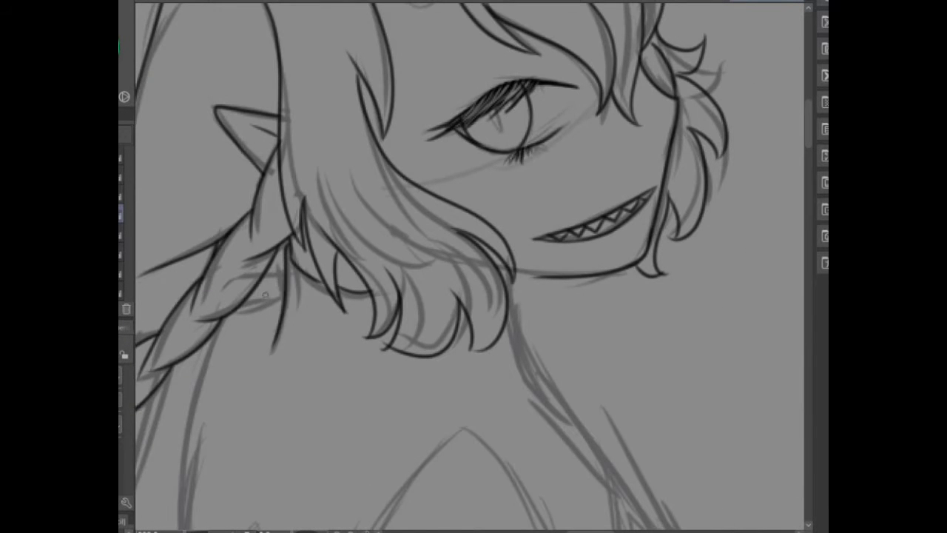
pyautogui.moveTo(517, 370); pyautogui.dragTo(360, 217)
pyautogui.moveTo(348, 157); pyautogui.dragTo(453, 320)
pyautogui.hotkey('ctrl', 'z')
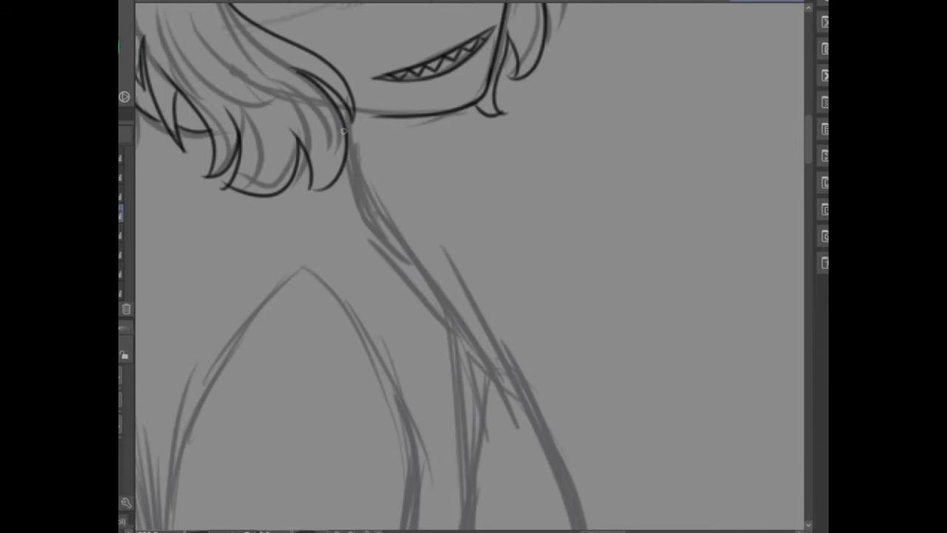
# - Ink the neck and shoulder line down to the point of the narrow opening on the chest
pyautogui.moveTo(342, 130); pyautogui.dragTo(439, 294)
pyautogui.moveTo(474, 370); pyautogui.dragTo(514, 255)
pyautogui.moveTo(474, 296); pyautogui.dragTo(426, 185)
pyautogui.moveTo(435, 80); pyautogui.dragTo(459, 247)
pyautogui.moveTo(444, 296)
pyautogui.mouseDown()
pyautogui.moveTo(496, 116)
pyautogui.moveTo(486, 53)
pyautogui.mouseUp()
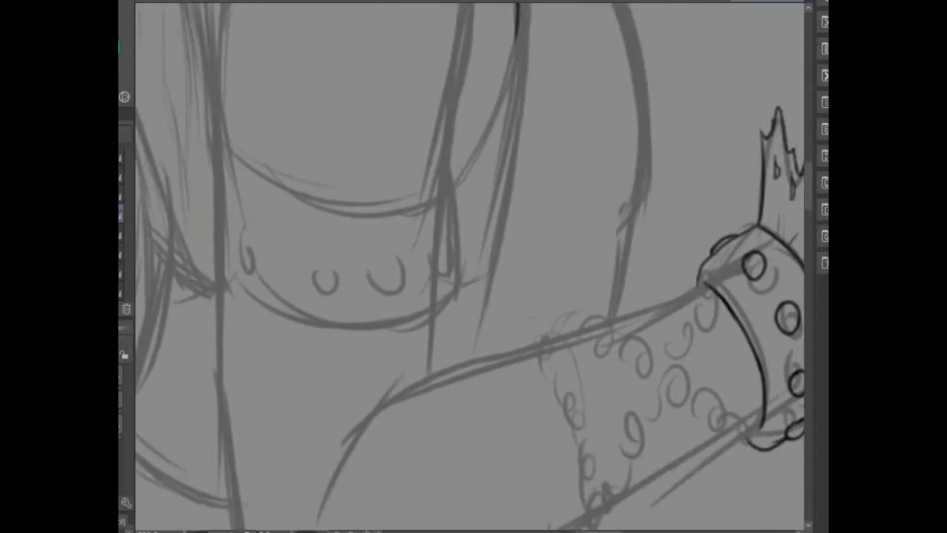
# - Ink the ragged edge of the narrow chest opening and the long outer curve of the chest down to the forearm
pyautogui.moveTo(518, 148); pyautogui.dragTo(408, 444)
pyautogui.moveTo(356, 178); pyautogui.dragTo(337, 299)
pyautogui.hotkey('ctrl', 'z')
pyautogui.moveTo(330, 337)
pyautogui.mouseDown()
pyautogui.moveTo(351, 168)
pyautogui.moveTo(237, 47)
pyautogui.moveTo(268, 43)
pyautogui.mouseUp()
pyautogui.moveTo(267, 26)
pyautogui.mouseDown()
pyautogui.moveTo(361, 306)
pyautogui.moveTo(346, 473)
pyautogui.mouseUp()
pyautogui.moveTo(253, 249)
pyautogui.mouseDown()
pyautogui.moveTo(402, 248)
pyautogui.moveTo(697, 133)
pyautogui.moveTo(507, 238)
pyautogui.moveTo(537, 270)
pyautogui.mouseUp()
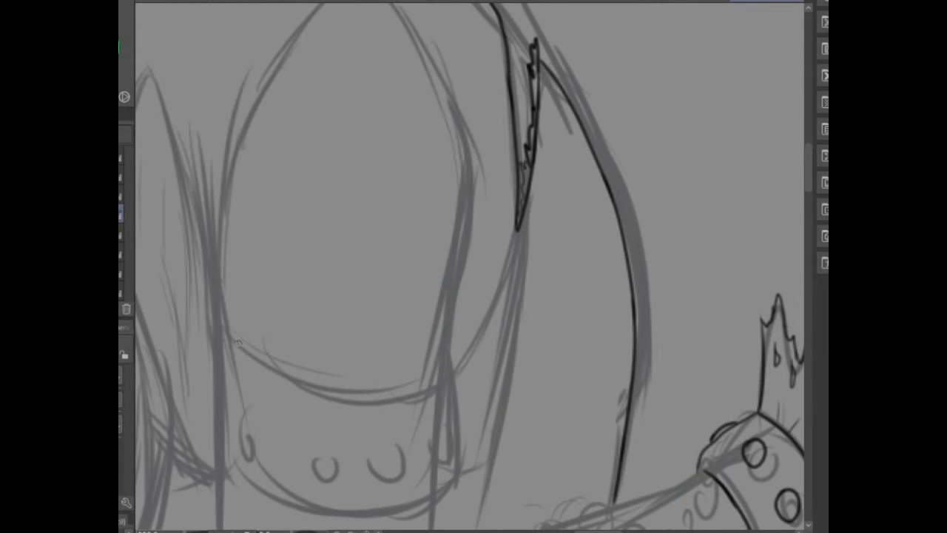
# - Outline the wide band around the upper arm with its curved upper and lower edges
pyautogui.moveTo(214, 325)
pyautogui.mouseDown()
pyautogui.moveTo(437, 373)
pyautogui.moveTo(446, 355)
pyautogui.mouseUp()
pyautogui.moveTo(446, 355); pyautogui.dragTo(453, 477)
pyautogui.moveTo(212, 313); pyautogui.dragTo(267, 488)
pyautogui.moveTo(209, 451); pyautogui.dragTo(448, 481)
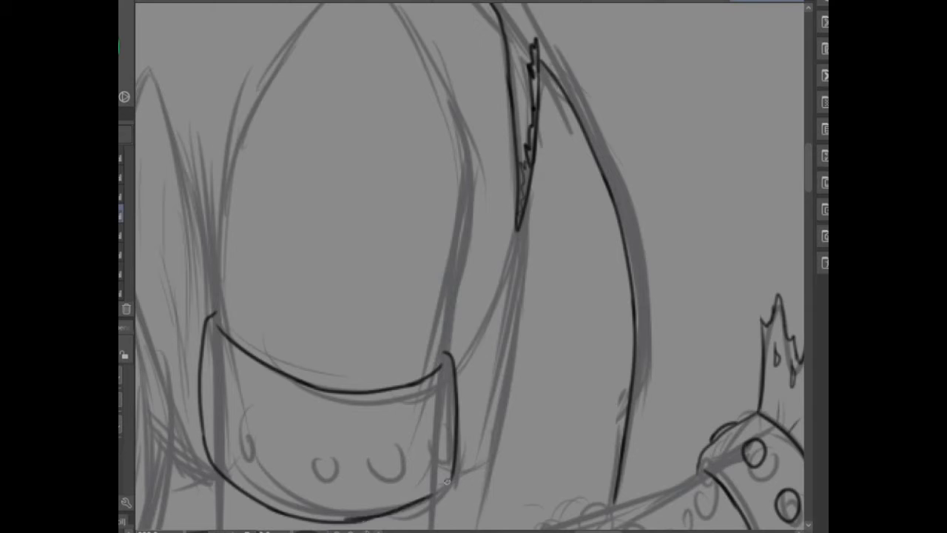
# - Ink a row of oval studs around the upper-arm band, including the partial one on its back edge
pyautogui.moveTo(215, 386); pyautogui.dragTo(216, 389)
pyautogui.moveTo(263, 418); pyautogui.dragTo(264, 421)
pyautogui.moveTo(328, 436); pyautogui.dragTo(329, 440)
pyautogui.moveTo(398, 433); pyautogui.dragTo(399, 435)
pyautogui.moveTo(454, 408); pyautogui.dragTo(456, 412)
pyautogui.moveTo(198, 361); pyautogui.dragTo(196, 400)
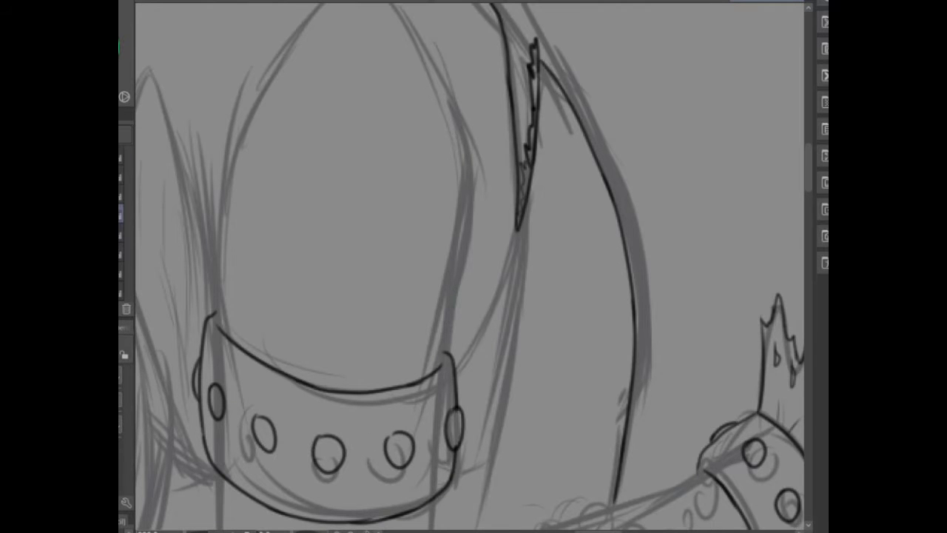
# - Ink the large pointed cutout above the armband and the narrower pointed opening behind it
pyautogui.moveTo(214, 327)
pyautogui.mouseDown()
pyautogui.moveTo(228, 186)
pyautogui.moveTo(261, 341)
pyautogui.mouseUp()
pyautogui.moveTo(454, 213); pyautogui.dragTo(487, 423)
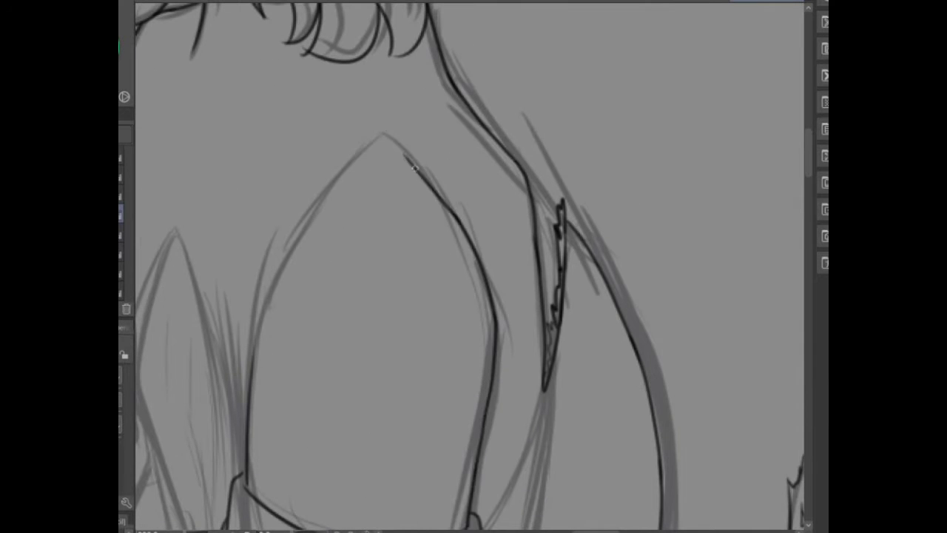
pyautogui.moveTo(384, 136)
pyautogui.mouseDown()
pyautogui.moveTo(256, 346)
pyautogui.moveTo(314, 241)
pyautogui.mouseUp()
pyautogui.moveTo(297, 373)
pyautogui.mouseDown()
pyautogui.moveTo(227, 125)
pyautogui.moveTo(185, 281)
pyautogui.mouseUp()
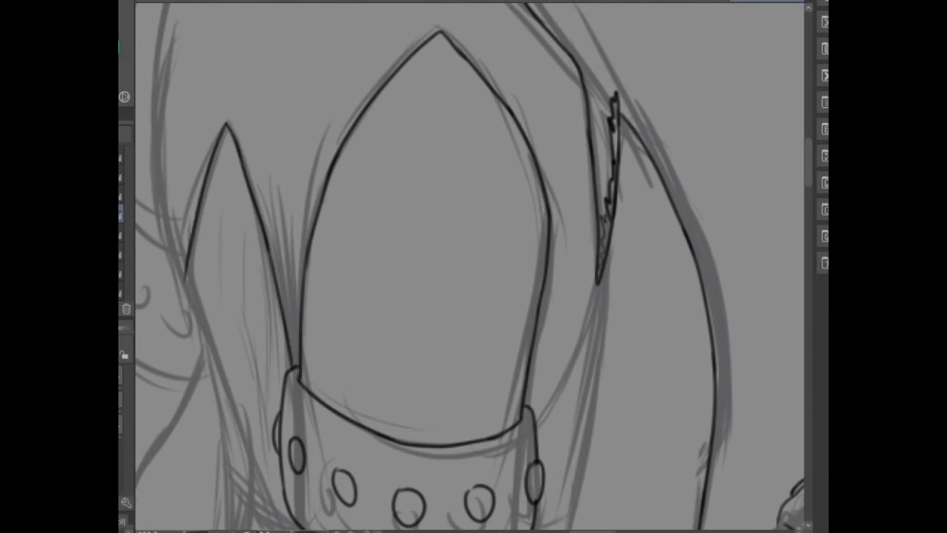
# - Ink the back edge of the garment past the narrow opening to the armband and a long front line below the torn slit
pyautogui.moveTo(470, 266); pyautogui.dragTo(499, 103)
pyautogui.moveTo(211, 117); pyautogui.dragTo(255, 237)
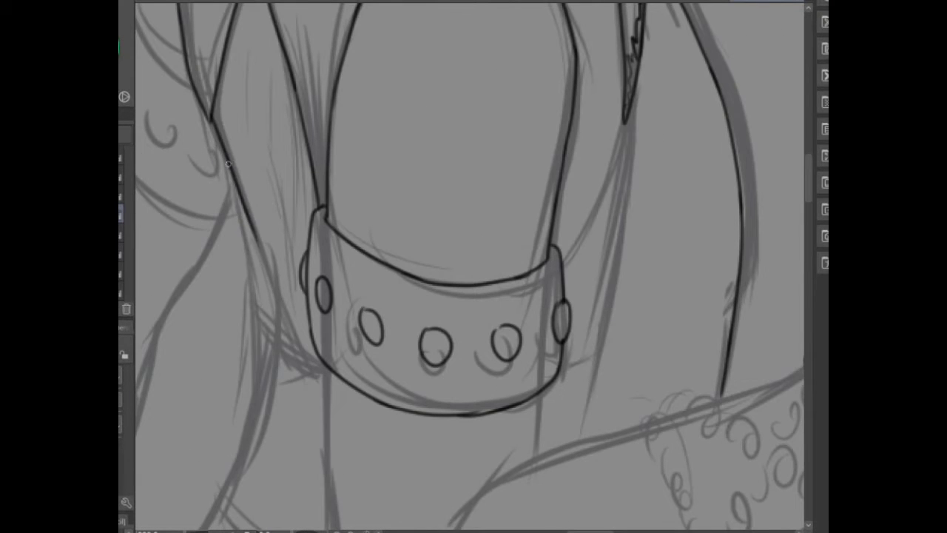
pyautogui.moveTo(212, 118)
pyautogui.mouseDown()
pyautogui.moveTo(279, 306)
pyautogui.moveTo(399, 183)
pyautogui.moveTo(348, 444)
pyautogui.moveTo(324, 199)
pyautogui.moveTo(321, 326)
pyautogui.mouseUp()
pyautogui.hotkey('ctrl', 'z')
pyautogui.moveTo(327, 184); pyautogui.dragTo(574, 122)
pyautogui.moveTo(213, 247); pyautogui.dragTo(241, 467)
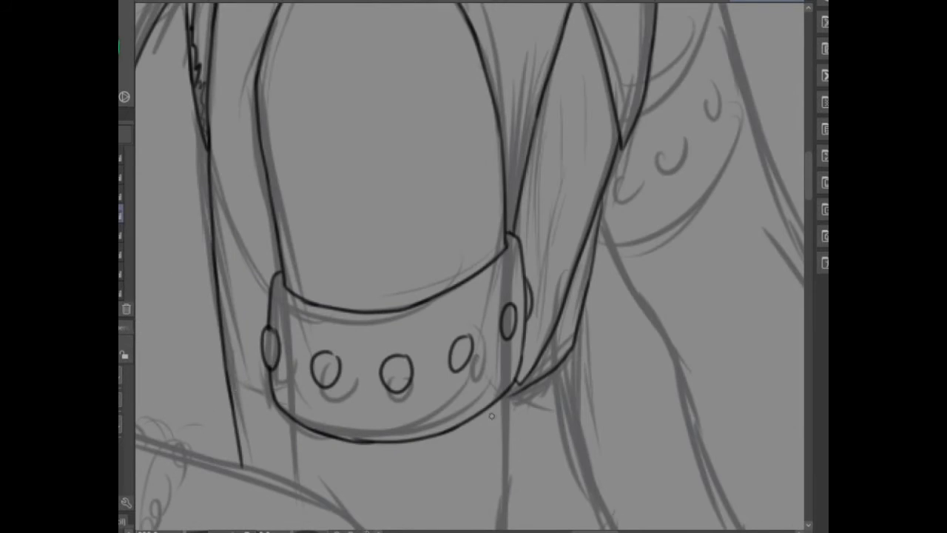
# - Redraw the front line curving into the armband and ink the upper arm below it with the curved fabric edge behind
pyautogui.moveTo(491, 416)
pyautogui.mouseDown()
pyautogui.moveTo(353, 382)
pyautogui.moveTo(529, 393)
pyautogui.mouseUp()
pyautogui.moveTo(268, 231)
pyautogui.mouseDown()
pyautogui.moveTo(327, 359)
pyautogui.moveTo(358, 276)
pyautogui.mouseUp()
pyautogui.moveTo(613, 296); pyautogui.dragTo(374, 295)
pyautogui.moveTo(91, 259); pyautogui.dragTo(306, 210)
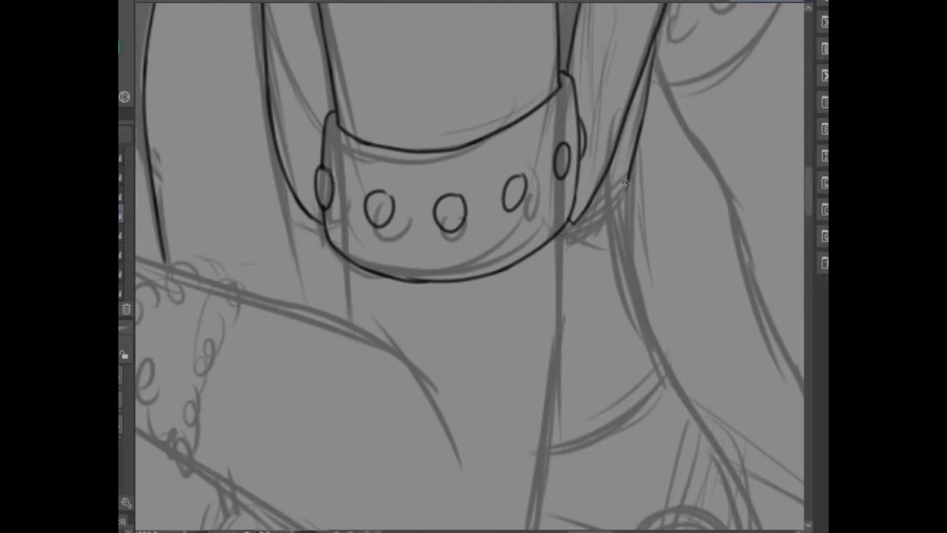
pyautogui.moveTo(560, 238); pyautogui.dragTo(551, 399)
pyautogui.moveTo(628, 178)
pyautogui.mouseDown()
pyautogui.moveTo(560, 330)
pyautogui.moveTo(803, 270)
pyautogui.mouseUp()
pyautogui.hotkey('ctrl', 'z')
pyautogui.moveTo(306, 192)
pyautogui.mouseDown()
pyautogui.moveTo(239, 252)
pyautogui.moveTo(267, 294)
pyautogui.moveTo(252, 265)
pyautogui.mouseUp()
# - Ink a chain of interlocking links from the studded cuff to a round ring at mid-forearm
pyautogui.keyDown('ctrl'); pyautogui.keyDown('shift'); pyautogui.click(220, 215); pyautogui.keyUp('shift'); pyautogui.keyUp('ctrl')
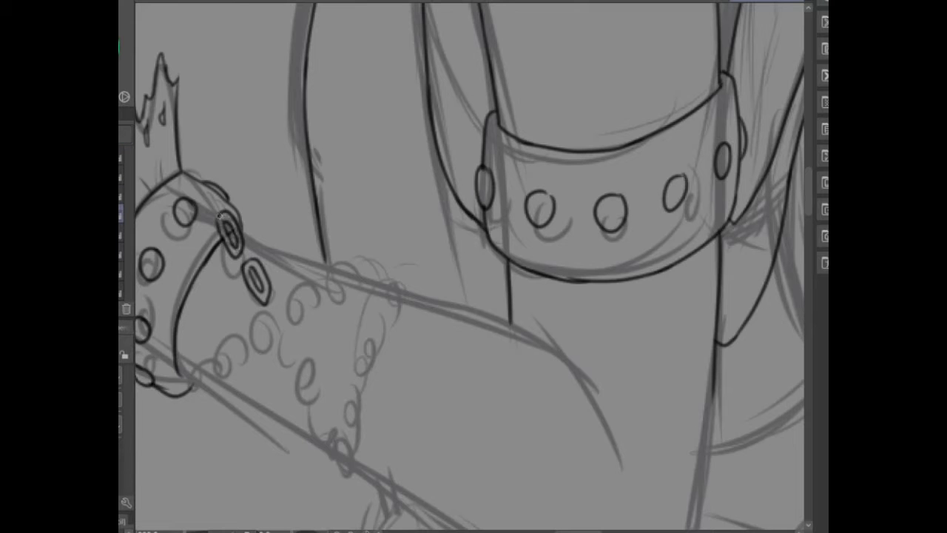
pyautogui.moveTo(222, 221)
pyautogui.mouseDown()
pyautogui.moveTo(231, 229)
pyautogui.moveTo(225, 219)
pyautogui.mouseUp()
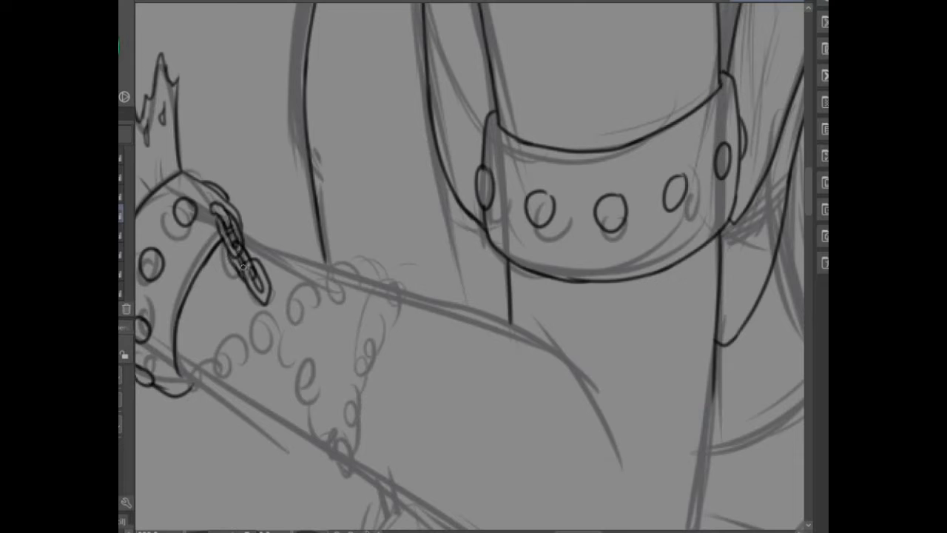
pyautogui.moveTo(242, 267)
pyautogui.mouseDown()
pyautogui.moveTo(237, 249)
pyautogui.moveTo(246, 260)
pyautogui.mouseUp()
pyautogui.scroll(3, 256, 289)
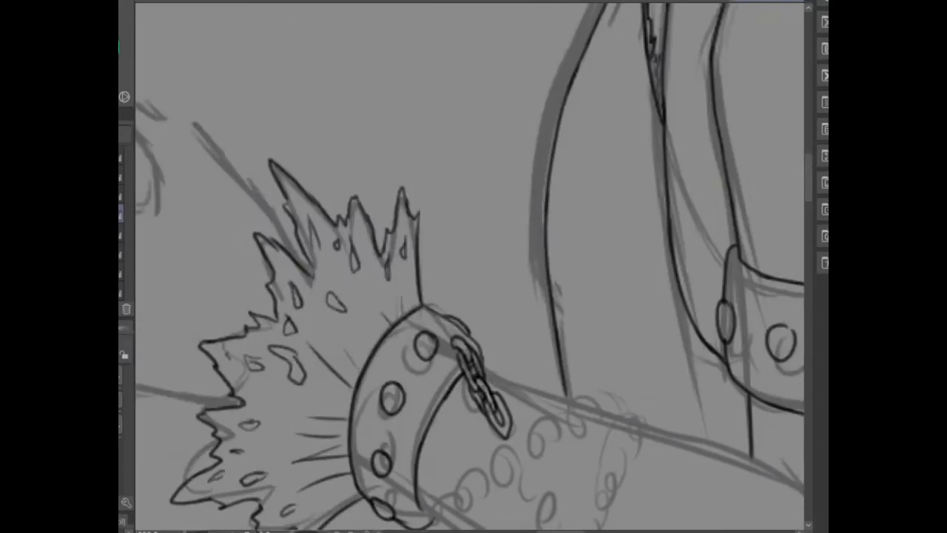
pyautogui.scroll(-3, 281, 281)
pyautogui.moveTo(313, 264)
pyautogui.mouseDown()
pyautogui.moveTo(296, 260)
pyautogui.moveTo(291, 239)
pyautogui.mouseUp()
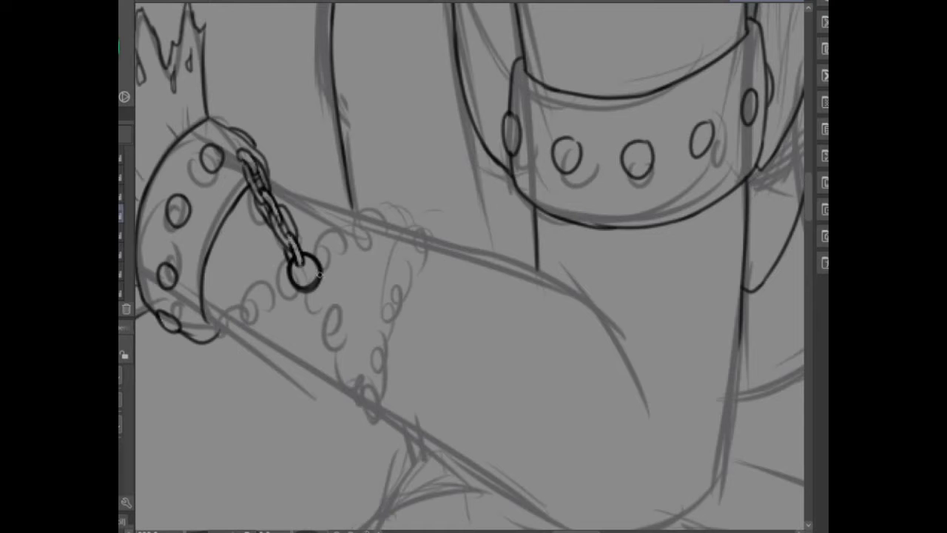
# - Continue the linked chain from the ring to the lower edge of the forearm, wrapping its last links around the edge
pyautogui.moveTo(328, 275)
pyautogui.mouseDown()
pyautogui.moveTo(175, 307)
pyautogui.moveTo(549, 285)
pyautogui.moveTo(380, 296)
pyautogui.moveTo(520, 312)
pyautogui.moveTo(294, 299)
pyautogui.moveTo(322, 305)
pyautogui.mouseUp()
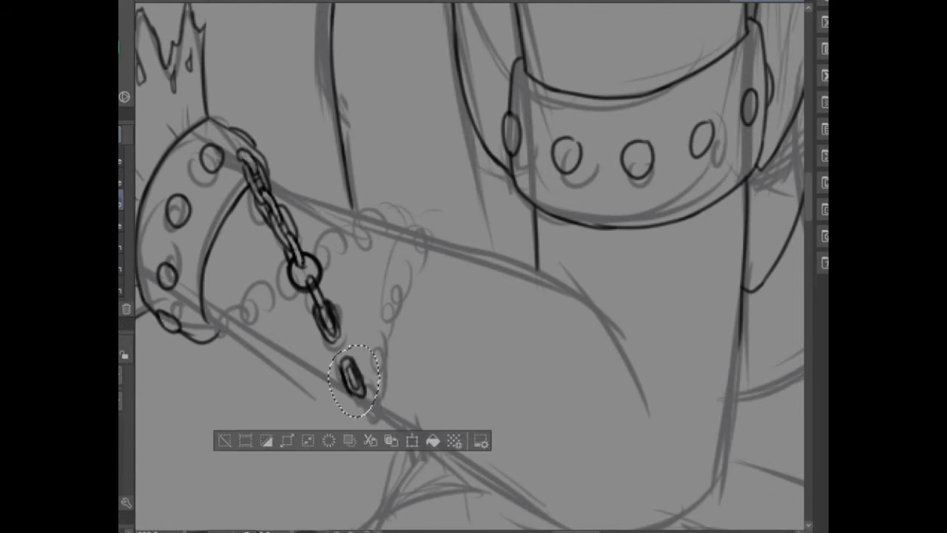
pyautogui.moveTo(348, 381); pyautogui.dragTo(327, 339)
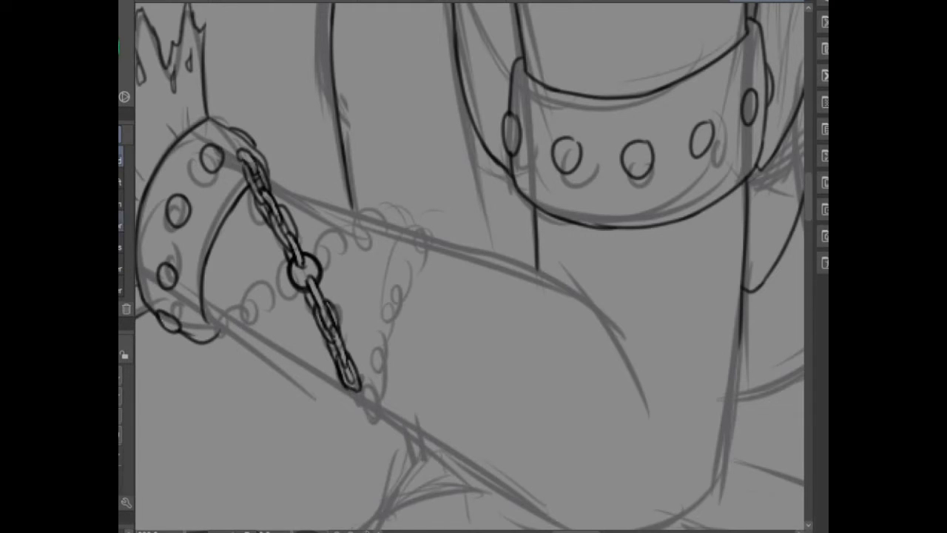
pyautogui.moveTo(352, 379); pyautogui.dragTo(359, 403)
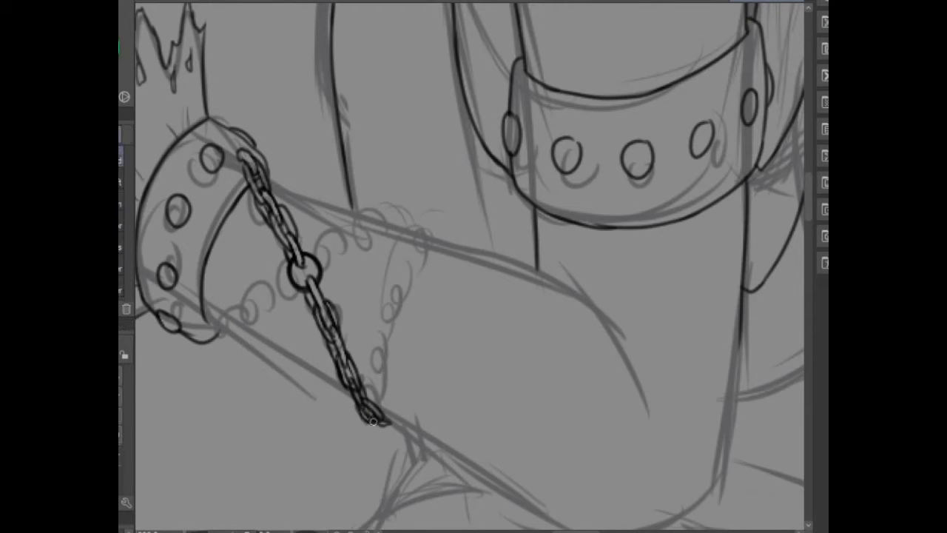
pyautogui.moveTo(376, 423); pyautogui.dragTo(363, 409)
# - Duplicate the finished chain and rotate the copy so the two chains cross at the central ring
pyautogui.moveTo(237, 157)
pyautogui.mouseDown()
pyautogui.moveTo(414, 451)
pyautogui.moveTo(235, 152)
pyautogui.mouseUp()
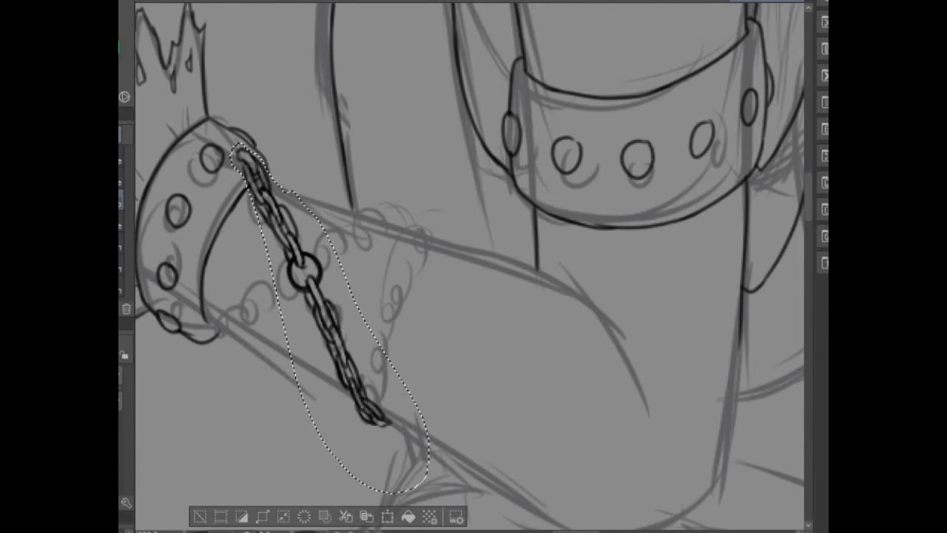
pyautogui.hotkey('ctrl', 'c')
pyautogui.hotkey('ctrl', 'v')
pyautogui.hotkey('ctrl', 't')
pyautogui.moveTo(326, 318); pyautogui.dragTo(388, 285)
pyautogui.moveTo(290, 460); pyautogui.dragTo(254, 493)
pyautogui.press('Return')
pyautogui.hotkey('ctrl', 'z')
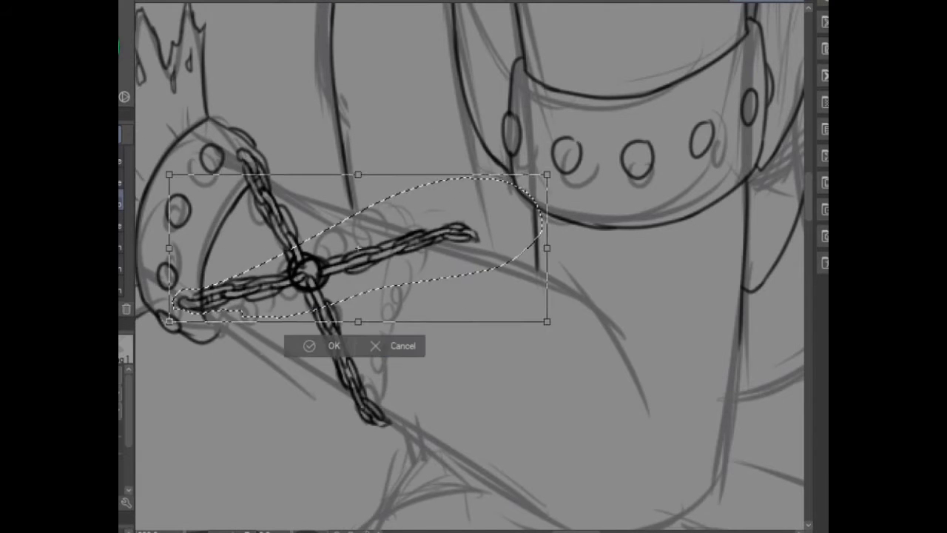
pyautogui.press('Return')
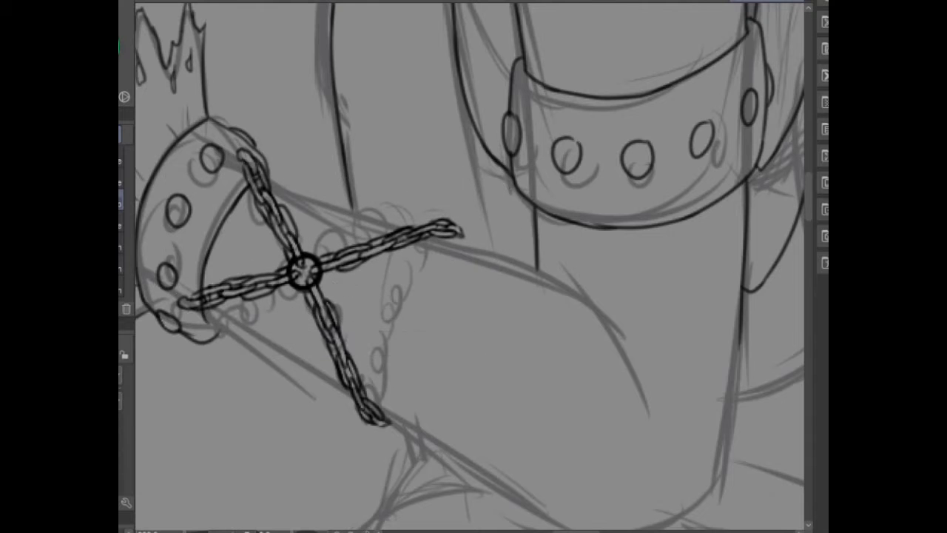
# - Merge the duplicated chain into the layer below and clean up the overlapping lines at the central ring
pyautogui.hotkey('ctrl', 'z')
pyautogui.press('Return')
pyautogui.scroll(2, 252, 267)
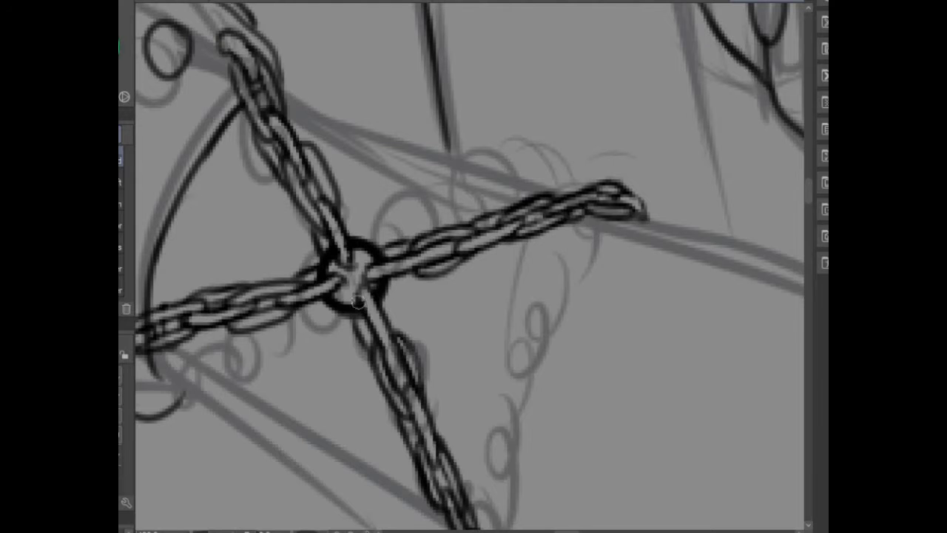
pyautogui.hotkey('ctrl', 'e')
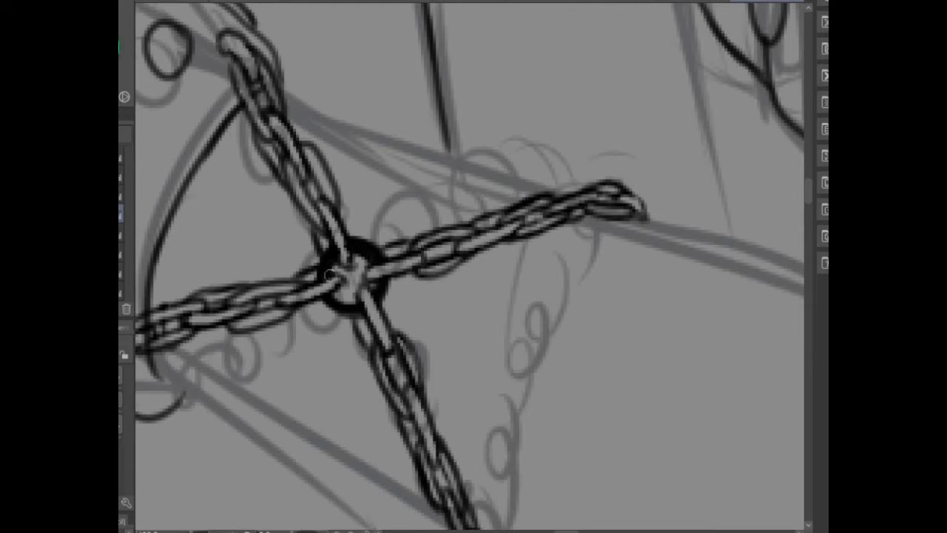
pyautogui.hotkey('ctrl', '0')
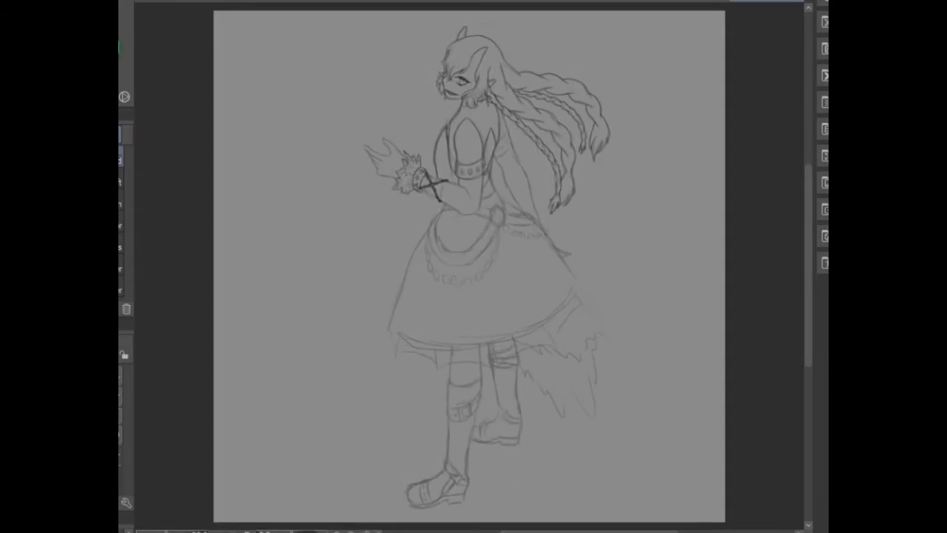
pyautogui.scroll(5, 296, 245)
pyautogui.scroll(3, 163, 203)
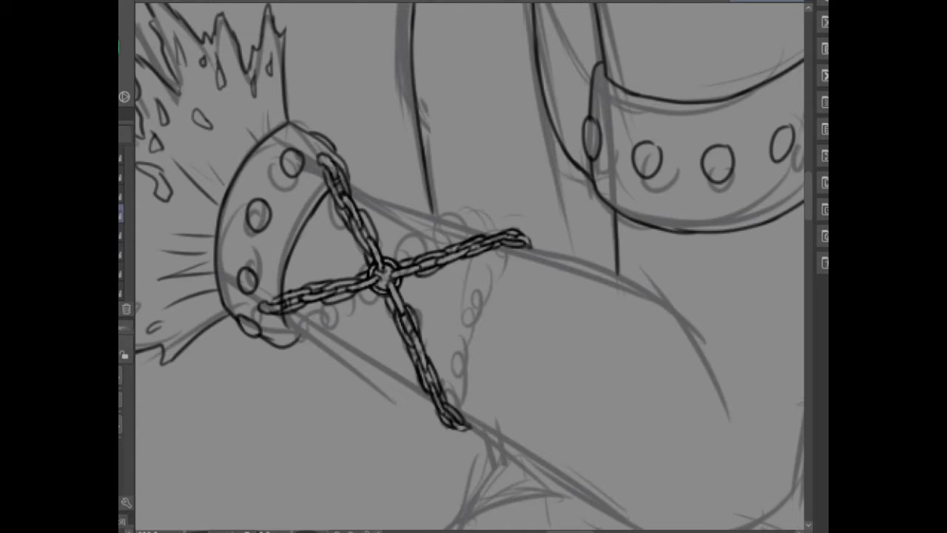
pyautogui.scroll(5, 473, 266)
pyautogui.scroll(-5, 473, 266)
# - Flip the canvas horizontally and ink the upper and lower contours of the forearm around the chains
pyautogui.press('h')
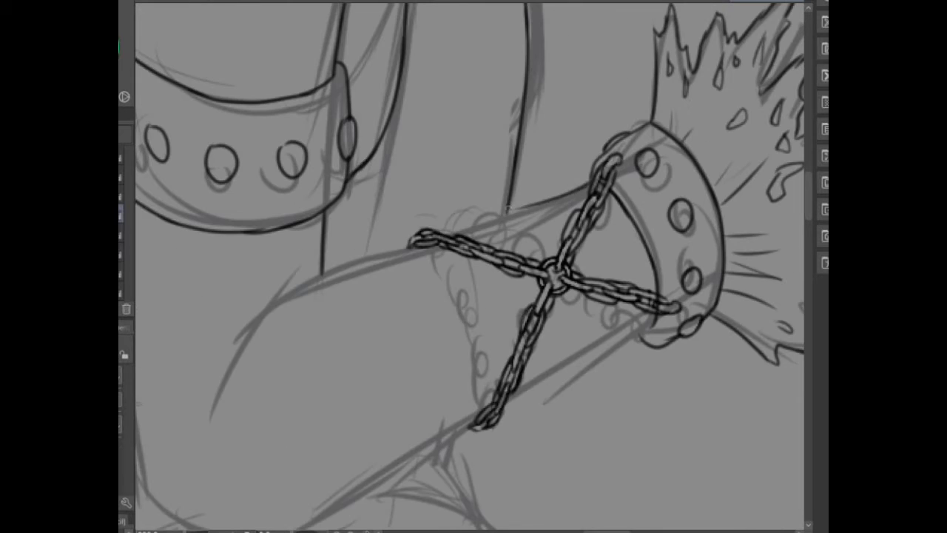
pyautogui.moveTo(452, 234); pyautogui.dragTo(589, 185)
pyautogui.moveTo(567, 368); pyautogui.dragTo(726, 312)
pyautogui.moveTo(577, 196); pyautogui.dragTo(368, 292)
pyautogui.moveTo(634, 370); pyautogui.dragTo(474, 466)
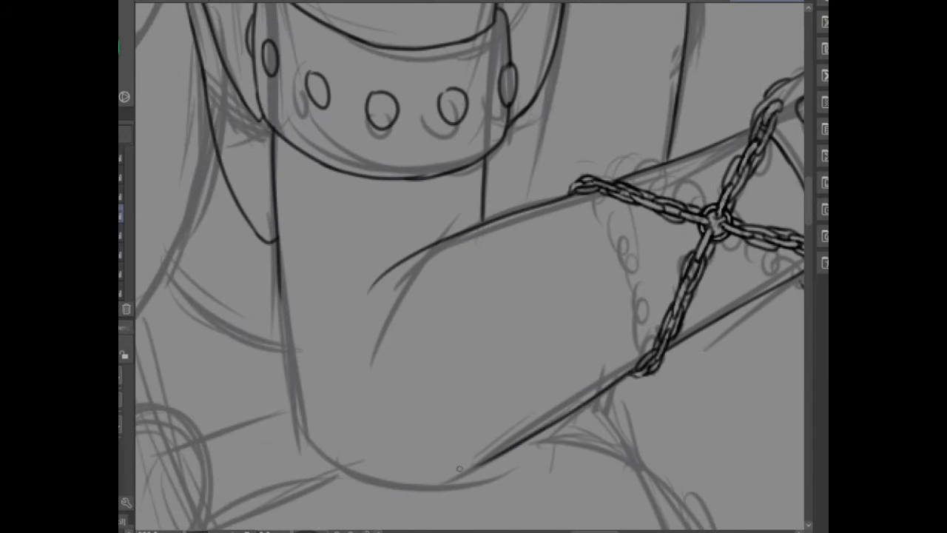
# - Ink the back of the upper arm and the elbow curve into the forearm, adjusting the curve with a transform
pyautogui.moveTo(277, 273)
pyautogui.mouseDown()
pyautogui.moveTo(305, 440)
pyautogui.moveTo(326, 486)
pyautogui.moveTo(492, 460)
pyautogui.mouseUp()
pyautogui.moveTo(270, 310)
pyautogui.mouseDown()
pyautogui.moveTo(480, 481)
pyautogui.moveTo(281, 314)
pyautogui.mouseUp()
pyautogui.hotkey('ctrl', 't')
pyautogui.moveTo(269, 520); pyautogui.dragTo(287, 494)
pyautogui.press('Return')
pyautogui.hotkey('ctrl', 'd')
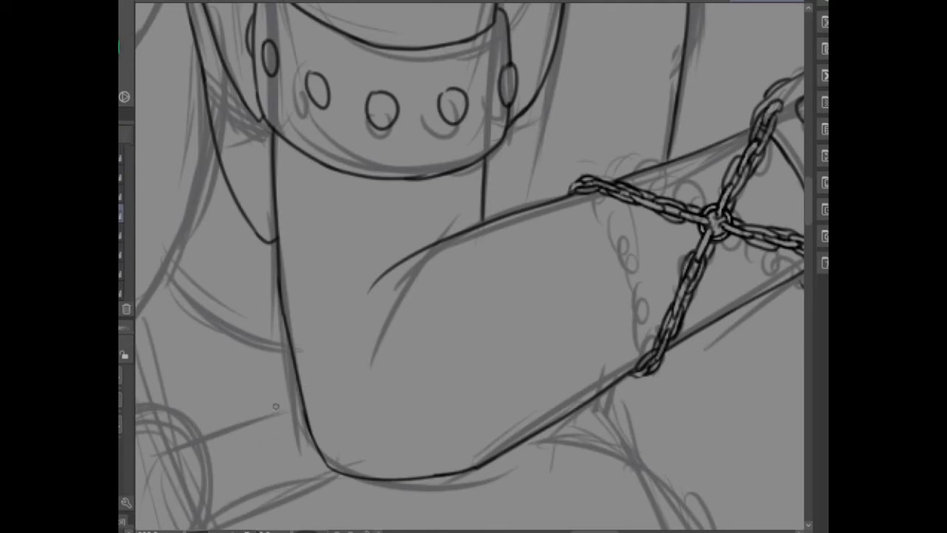
# - Ink the outstretched hand with its thumb, overlapping fingers and pointed claws
pyautogui.scroll(-10, 415, 479)
pyautogui.scroll(10, 283, 372)
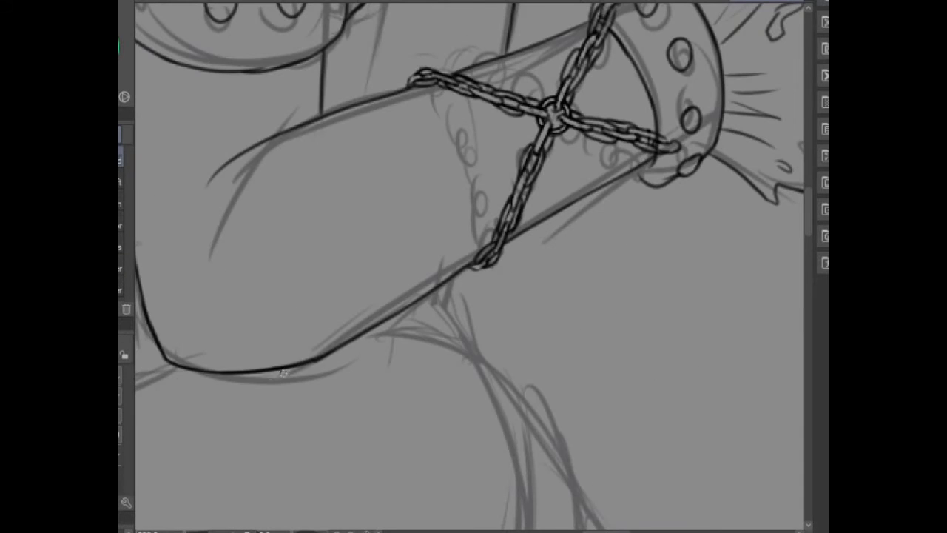
pyautogui.press('-')
pyautogui.scroll(-10, 421, 179)
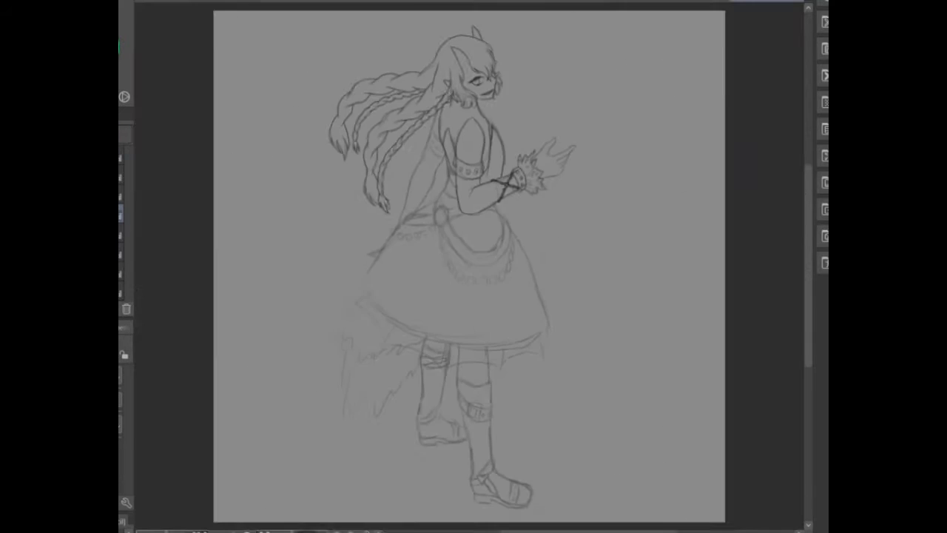
pyautogui.scroll(10, 290, 240)
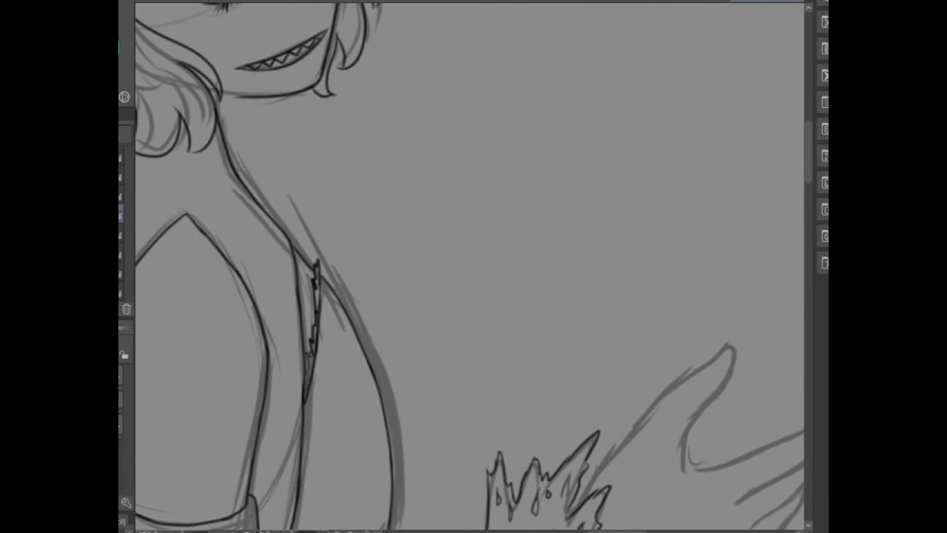
pyautogui.moveTo(473, 267); pyautogui.dragTo(184, 185)
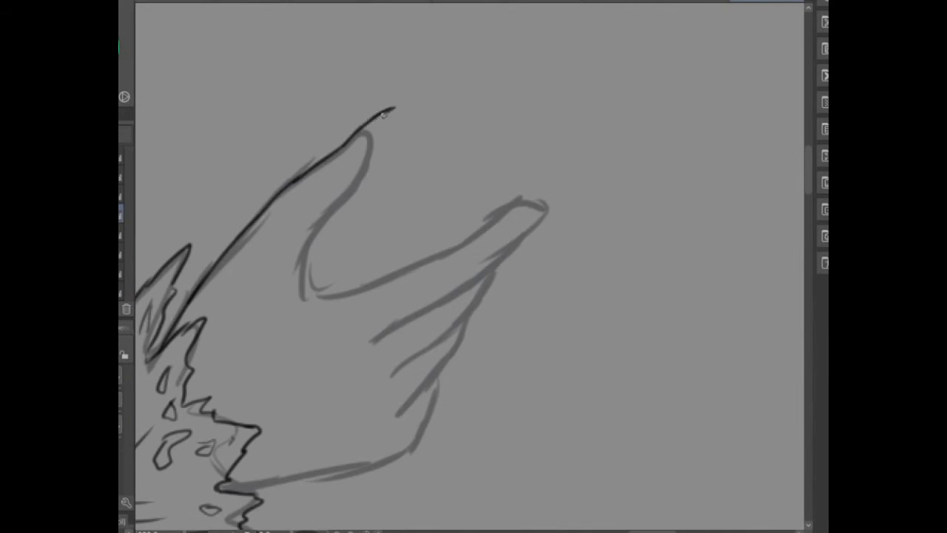
pyautogui.press('h')
pyautogui.moveTo(350, 185)
pyautogui.mouseDown()
pyautogui.moveTo(518, 166)
pyautogui.moveTo(423, 370)
pyautogui.mouseUp()
pyautogui.moveTo(471, 229); pyautogui.dragTo(405, 304)
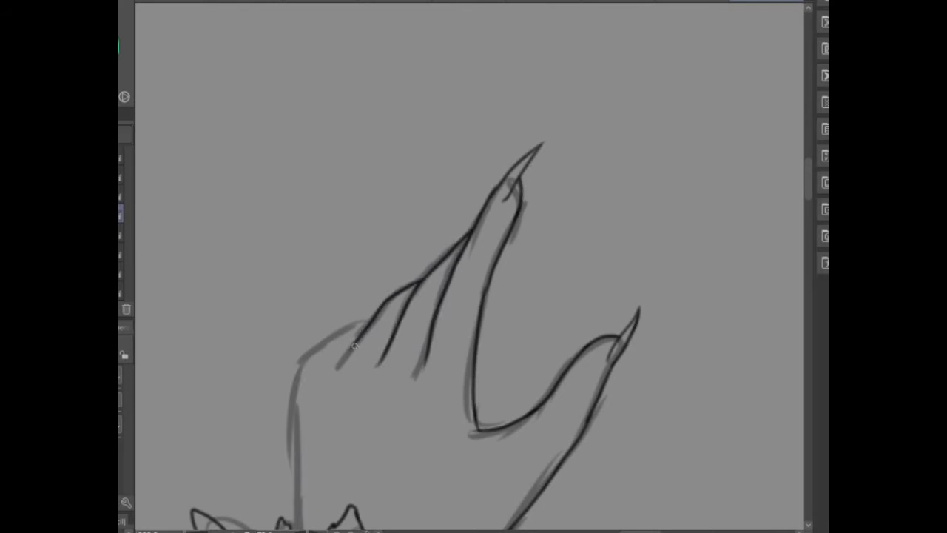
pyautogui.moveTo(296, 382); pyautogui.dragTo(422, 197)
pyautogui.scroll(-3, 424, 361)
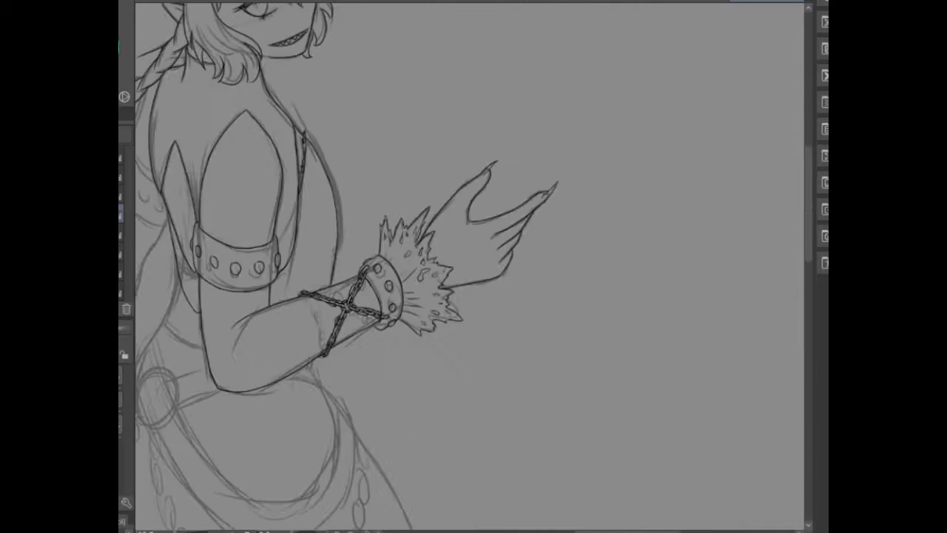
# - Ink thin fold lines on the fabric inside the narrow pointed opening behind the arm
pyautogui.scroll(3, 370, 296)
pyautogui.moveTo(369, 296); pyautogui.dragTo(295, 196)
pyautogui.moveTo(214, 190); pyautogui.dragTo(301, 307)
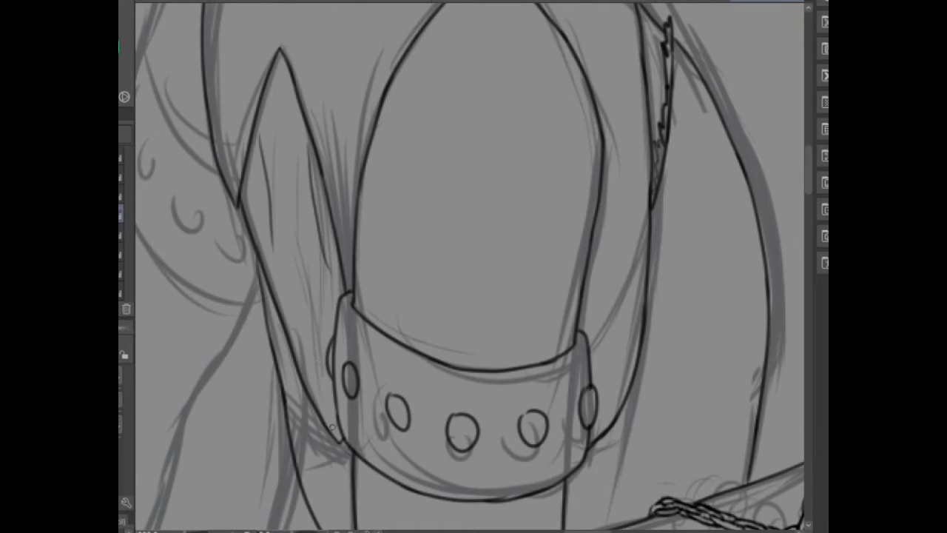
pyautogui.scroll(-1, 326, 360)
pyautogui.scroll(4, 326, 360)
pyautogui.moveTo(370, 222); pyautogui.dragTo(476, 214)
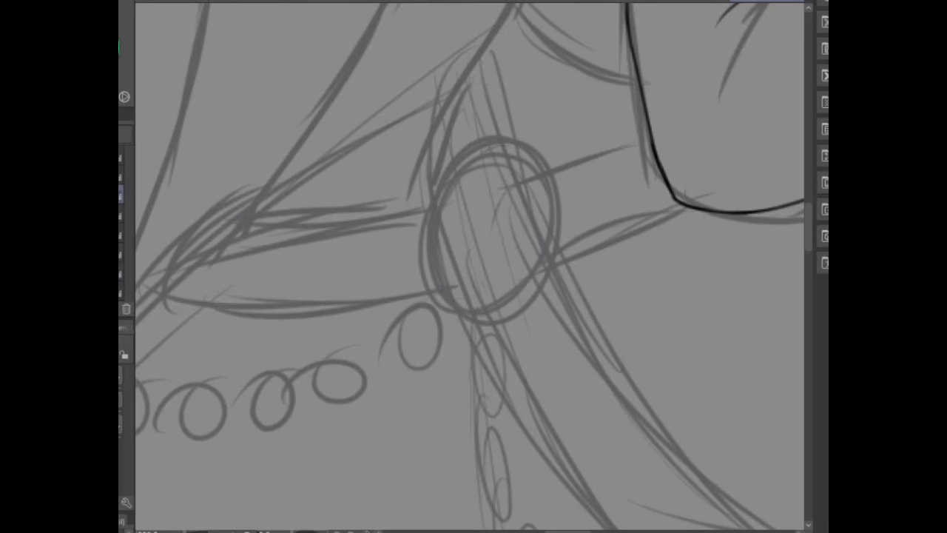
pyautogui.click(486, 222)
pyautogui.hotkey('ctrl', 'z')
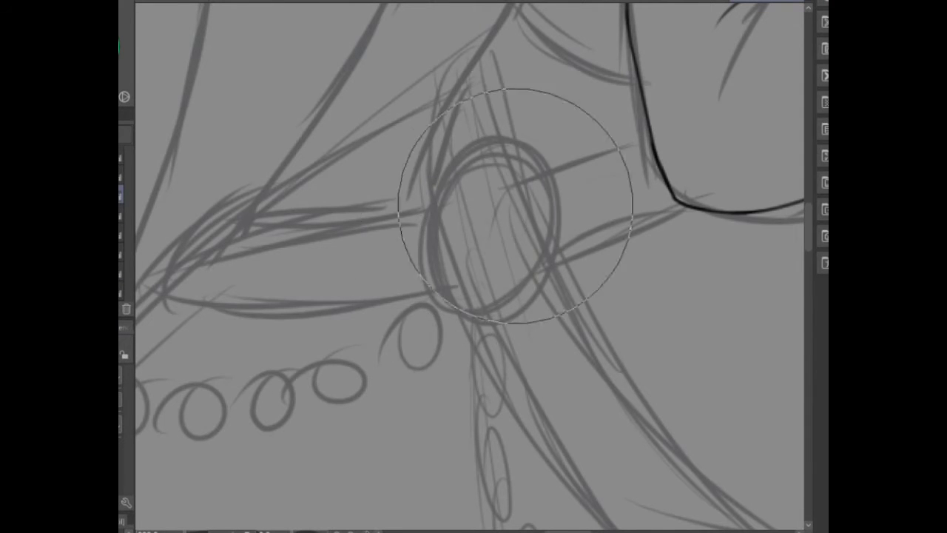
pyautogui.press('[')
pyautogui.press('[')
pyautogui.click(488, 230)
pyautogui.hotkey('ctrl', 'z')
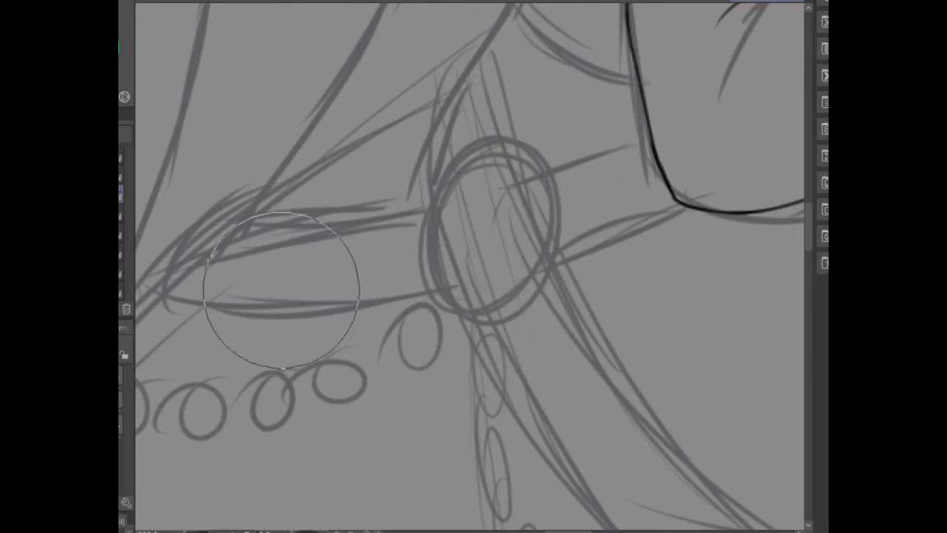
pyautogui.click(486, 232)
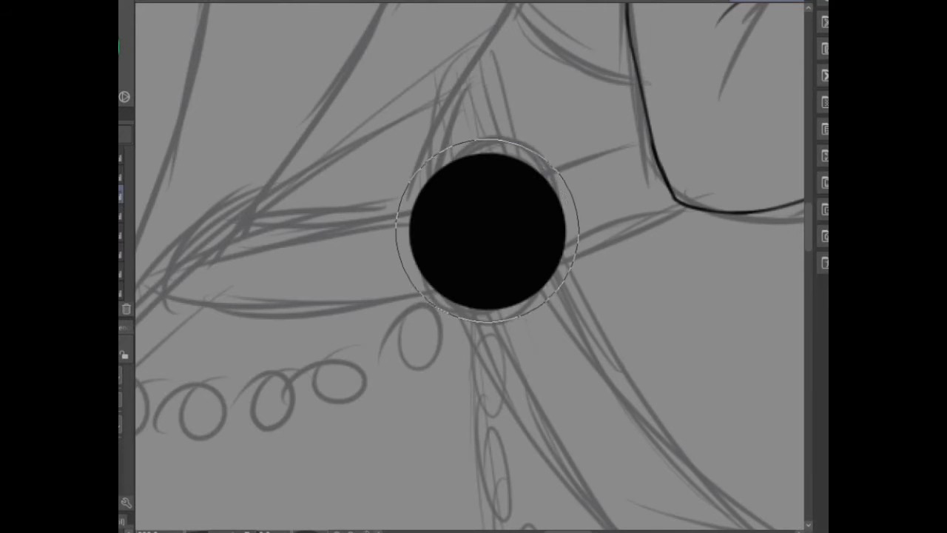
pyautogui.hotkey('ctrl', 'z')
# - Place a solid black disc over the belt ring sketch, select it, and transform it into a tilted oval matching the sketch
pyautogui.click(488, 231)
pyautogui.moveTo(359, 99); pyautogui.dragTo(617, 350)
pyautogui.hotkey('ctrl', 't')
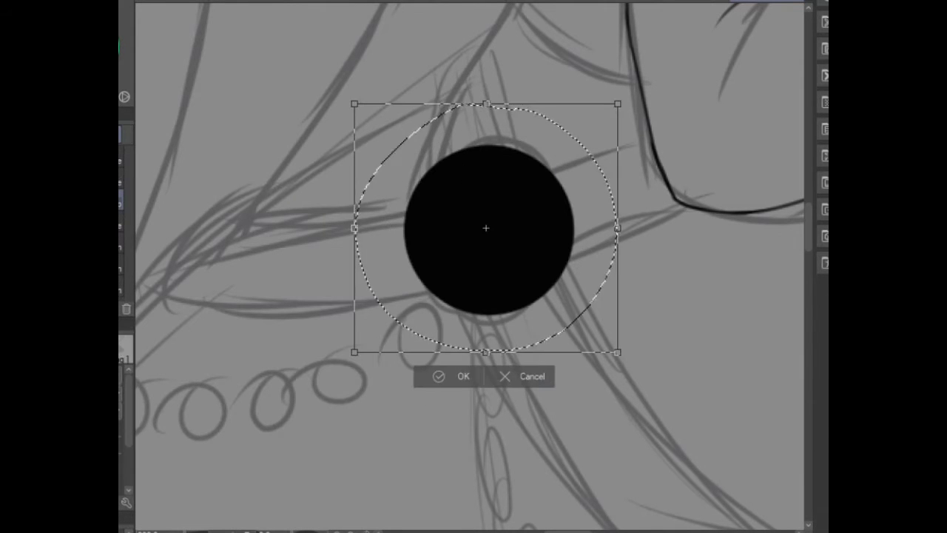
pyautogui.press('Escape')
pyautogui.hotkey('ctrl', 't')
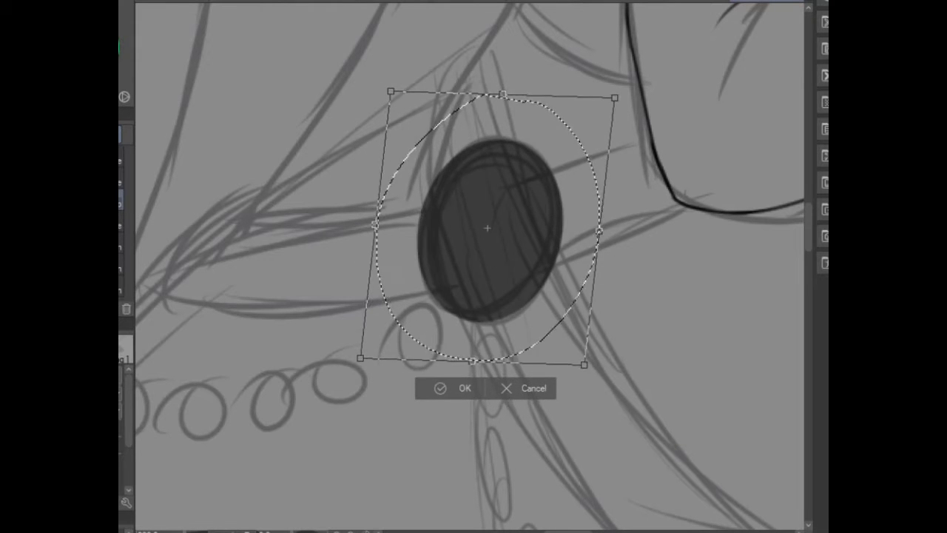
pyautogui.press('Return')
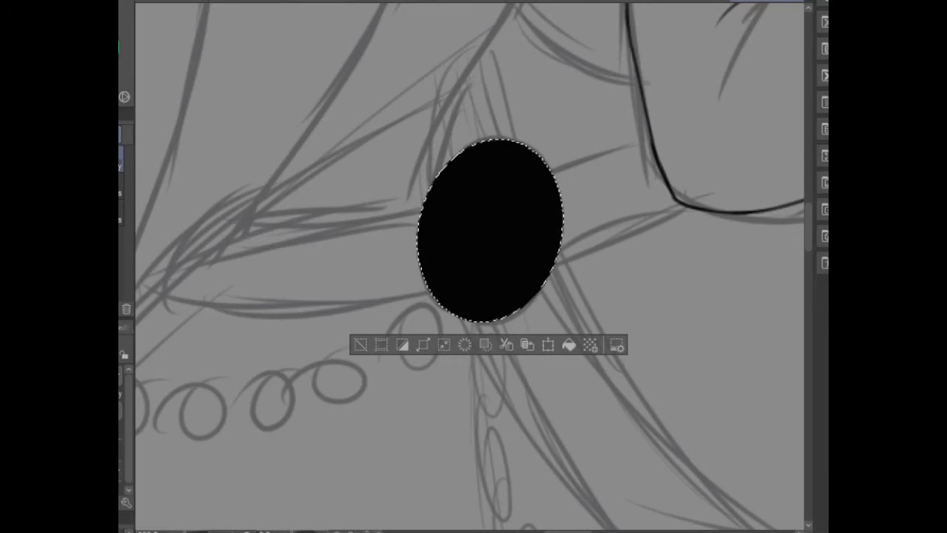
# - Shrink the oval selection, clear the black inside it to form a thick ring, and deselect
pyautogui.press('Return')
pyautogui.press('Delete')
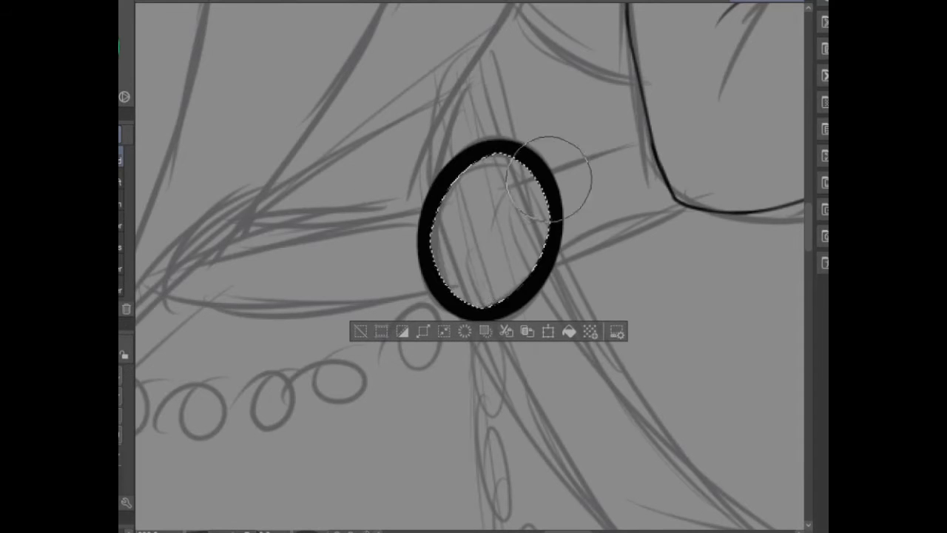
pyautogui.hotkey('ctrl', 'd')
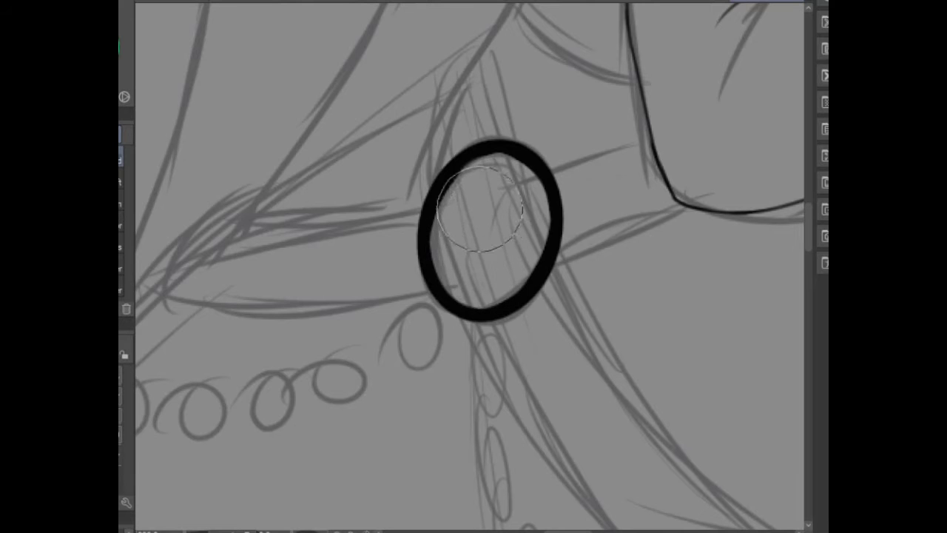
# - Erase along the middle of the thick black ring, leaving thin parallel inner and outer outlines
pyautogui.scroll(5, 473, 266)
pyautogui.moveTo(282, 188)
pyautogui.mouseDown()
pyautogui.moveTo(284, 104)
pyautogui.moveTo(284, 311)
pyautogui.moveTo(323, 190)
pyautogui.moveTo(284, 402)
pyautogui.moveTo(373, 123)
pyautogui.mouseUp()
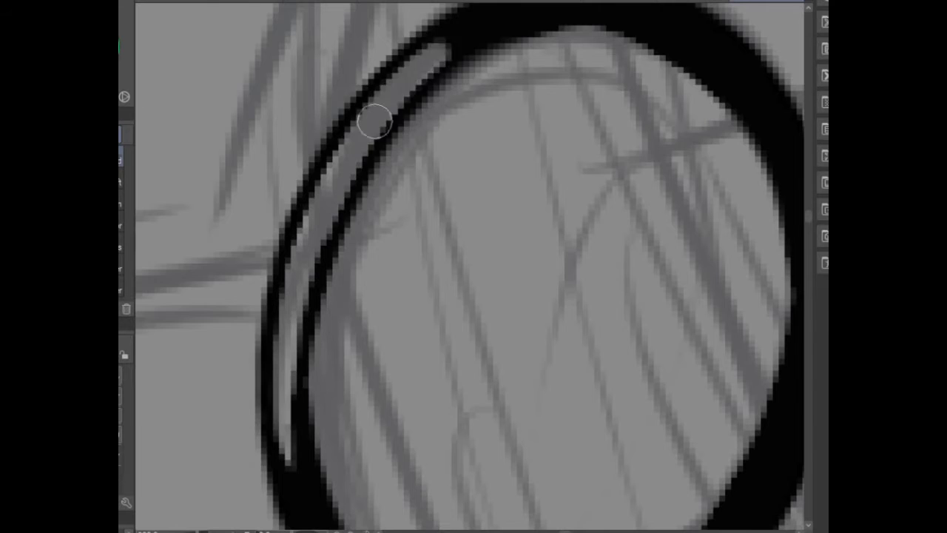
pyautogui.moveTo(270, 252)
pyautogui.mouseDown()
pyautogui.moveTo(437, 228)
pyautogui.moveTo(541, 321)
pyautogui.mouseUp()
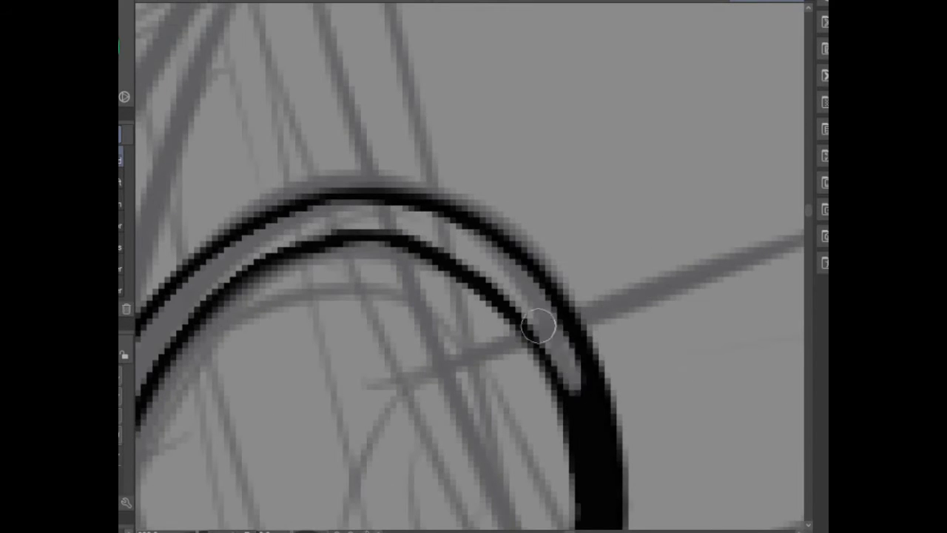
pyautogui.moveTo(292, 23)
pyautogui.mouseDown()
pyautogui.moveTo(313, 318)
pyautogui.moveTo(300, 320)
pyautogui.moveTo(532, 450)
pyautogui.moveTo(681, 392)
pyautogui.moveTo(795, 198)
pyautogui.mouseUp()
pyautogui.scroll(-6, 473, 274)
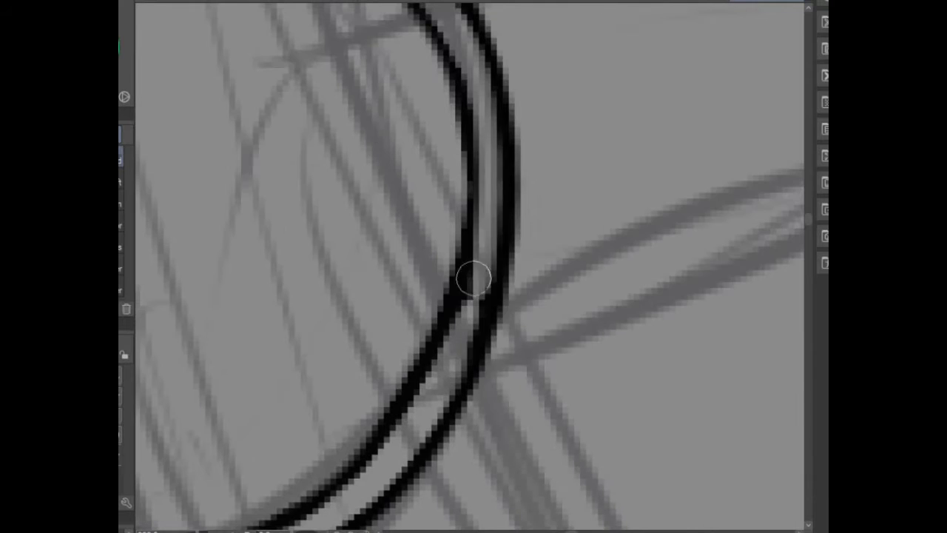
pyautogui.scroll(5, 429, 207)
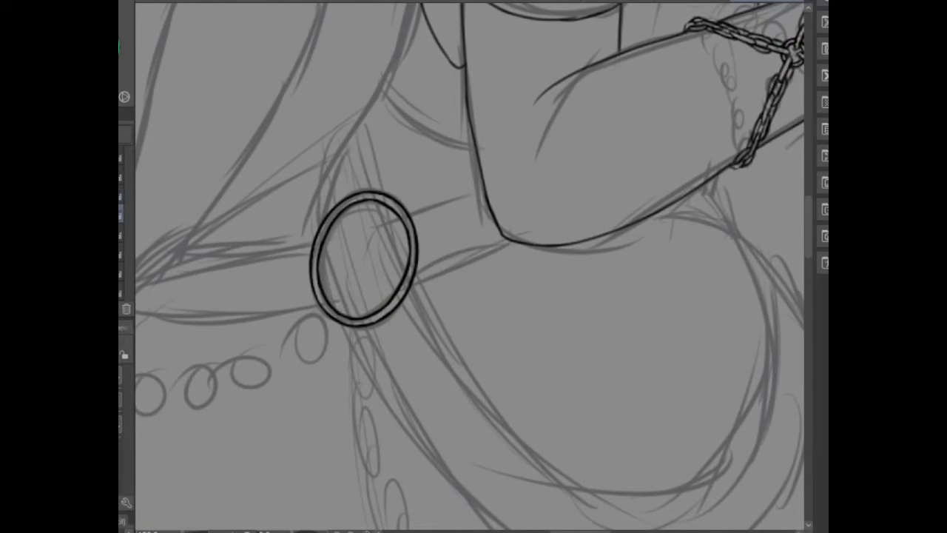
# - Ink the strap from the belt ring to the elbow and its folded ends, erasing ring lines they cover
pyautogui.scroll(4, 471, 172)
pyautogui.moveTo(503, 211)
pyautogui.mouseDown()
pyautogui.moveTo(447, 245)
pyautogui.moveTo(439, 234)
pyautogui.moveTo(278, 304)
pyautogui.moveTo(319, 465)
pyautogui.moveTo(380, 430)
pyautogui.moveTo(322, 482)
pyautogui.moveTo(431, 412)
pyautogui.moveTo(387, 439)
pyautogui.moveTo(420, 435)
pyautogui.moveTo(581, 357)
pyautogui.mouseUp()
pyautogui.moveTo(473, 296); pyautogui.dragTo(632, 85)
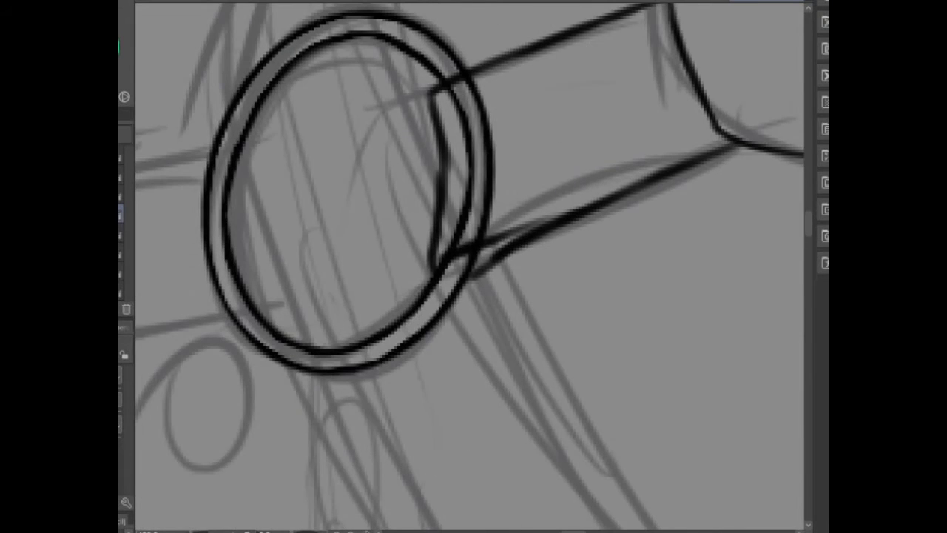
pyautogui.moveTo(340, 334)
pyautogui.mouseDown()
pyautogui.moveTo(425, 276)
pyautogui.moveTo(516, 362)
pyautogui.mouseUp()
pyautogui.moveTo(517, 362); pyautogui.dragTo(516, 255)
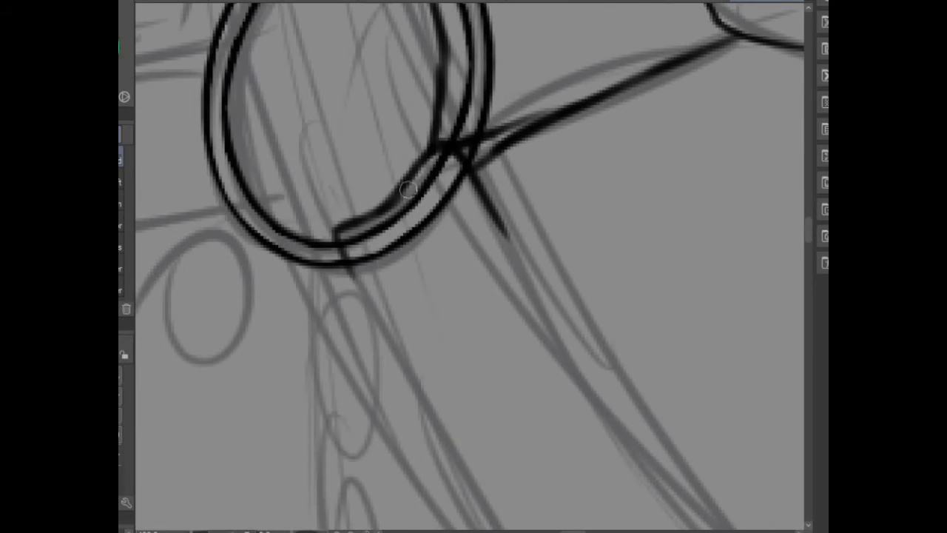
pyautogui.moveTo(367, 261); pyautogui.dragTo(406, 190)
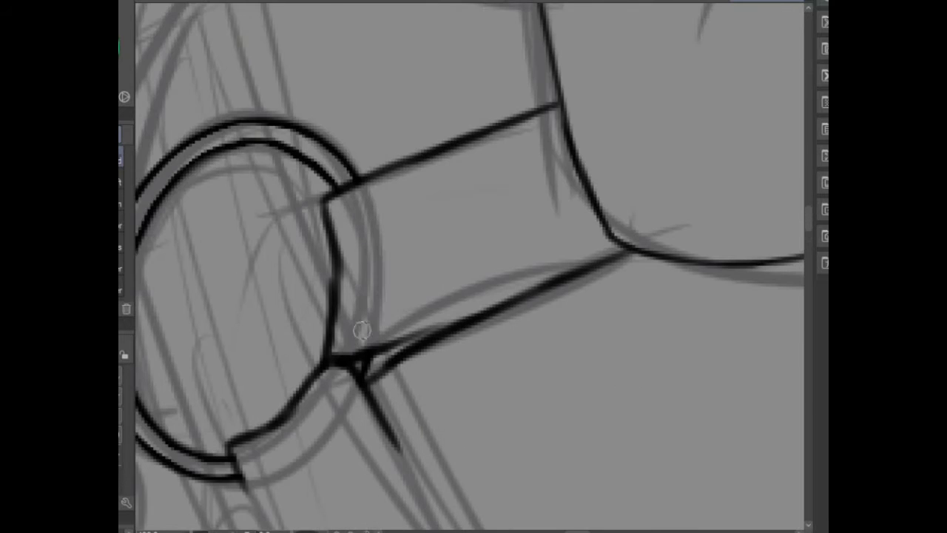
# - Ink the inner edge of the hanging curved strap from the belt ring down to the bottom of its loop
pyautogui.moveTo(414, 481)
pyautogui.mouseDown()
pyautogui.moveTo(344, 196)
pyautogui.moveTo(269, 318)
pyautogui.mouseUp()
pyautogui.moveTo(270, 318)
pyautogui.mouseDown()
pyautogui.moveTo(397, 426)
pyautogui.moveTo(589, 360)
pyautogui.mouseUp()
pyautogui.hotkey('ctrl', 'z')
pyautogui.moveTo(392, 429)
pyautogui.mouseDown()
pyautogui.moveTo(651, 340)
pyautogui.moveTo(458, 427)
pyautogui.mouseUp()
pyautogui.hotkey('ctrl', 'z')
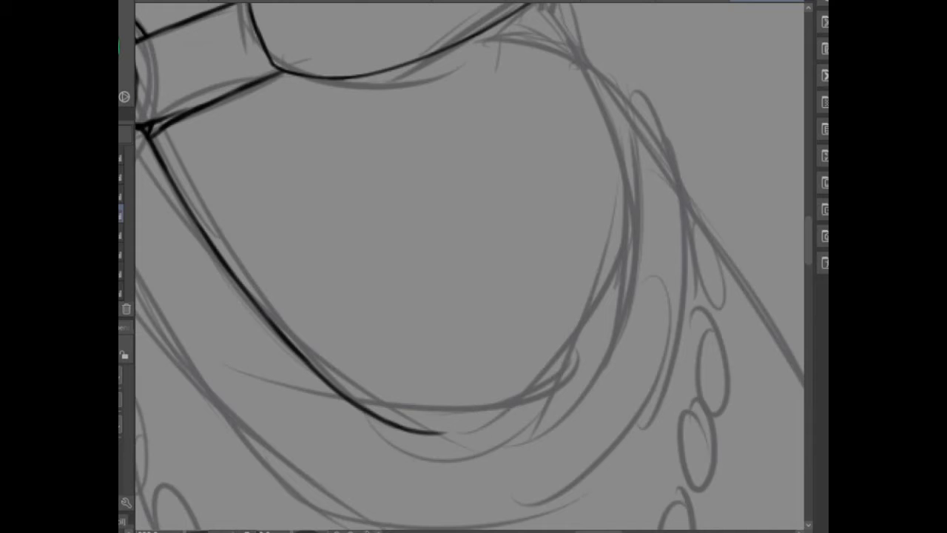
pyautogui.scroll(-3, 469, 266)
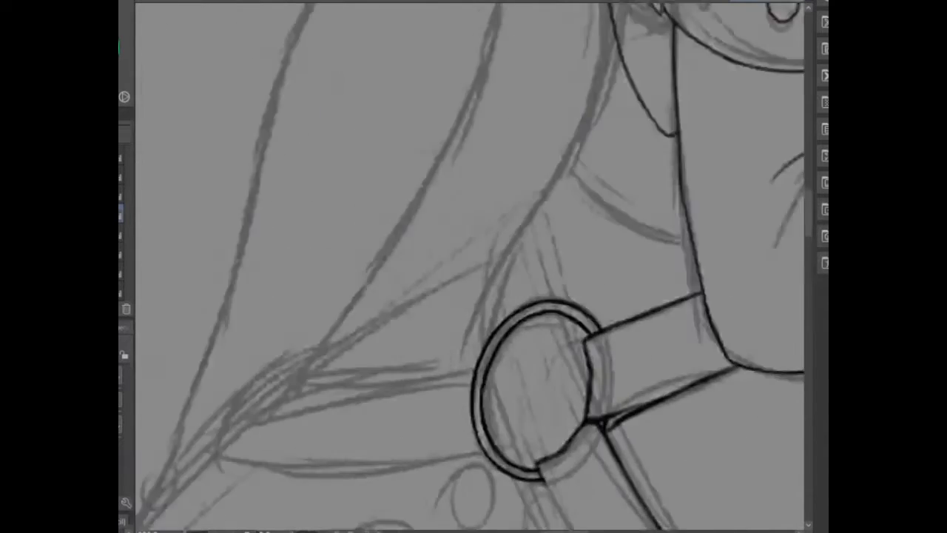
# - Continue the hanging strap's inner edge around the loop and up toward the forearm, checking the curve with the canvas flipped
pyautogui.scroll(3, 470, 266)
pyautogui.moveTo(449, 152)
pyautogui.mouseDown()
pyautogui.moveTo(464, 318)
pyautogui.moveTo(274, 518)
pyautogui.mouseUp()
pyautogui.moveTo(466, 284); pyautogui.dragTo(425, 434)
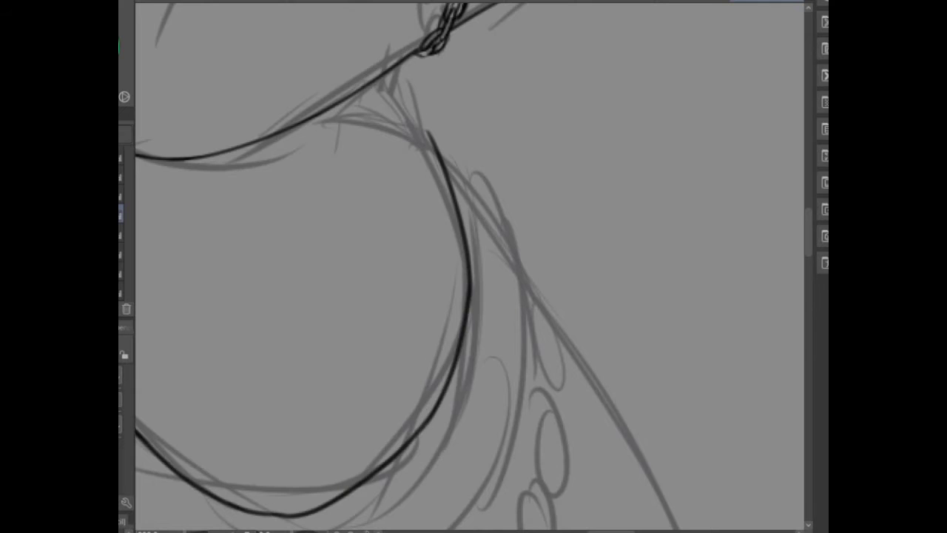
pyautogui.scroll(2, 445, 429)
pyautogui.press('h')
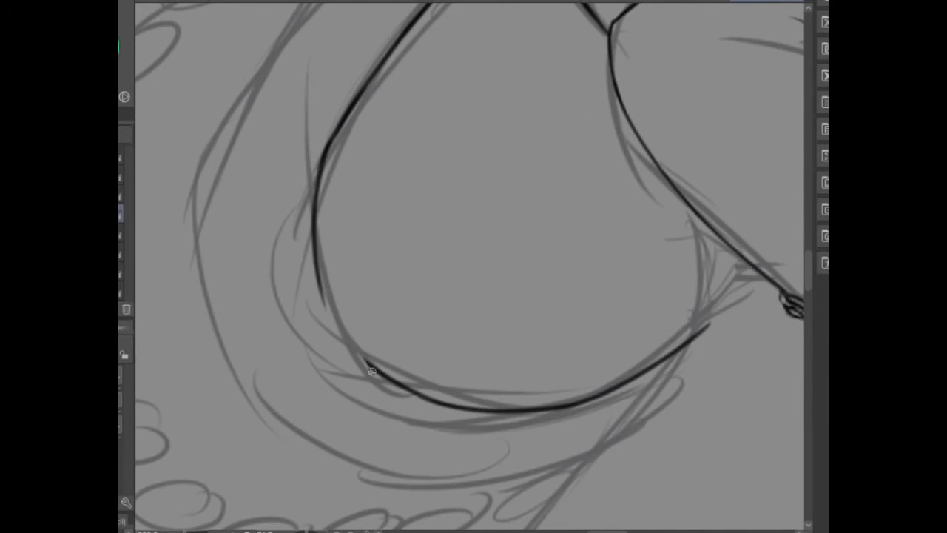
pyautogui.moveTo(329, 130)
pyautogui.mouseDown()
pyautogui.moveTo(374, 362)
pyautogui.moveTo(244, 222)
pyautogui.moveTo(115, 134)
pyautogui.mouseUp()
# - Ink the loop's short upper edge beneath the forearm and the full outer edge of the hanging strap back to the ring
pyautogui.press('h')
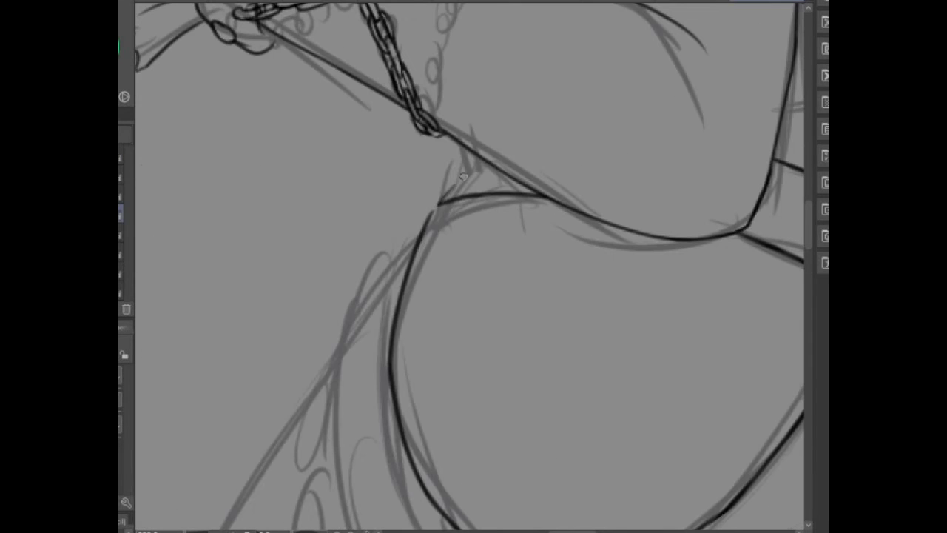
pyautogui.moveTo(381, 257); pyautogui.dragTo(355, 292)
pyautogui.moveTo(355, 291); pyautogui.dragTo(222, 73)
pyautogui.press('h')
pyautogui.moveTo(198, 45)
pyautogui.mouseDown()
pyautogui.moveTo(356, 392)
pyautogui.moveTo(503, 390)
pyautogui.mouseUp()
pyautogui.moveTo(773, 100)
pyautogui.mouseDown()
pyautogui.moveTo(699, 216)
pyautogui.moveTo(687, 263)
pyautogui.moveTo(479, 399)
pyautogui.mouseUp()
pyautogui.hotkey('ctrl', 'z')
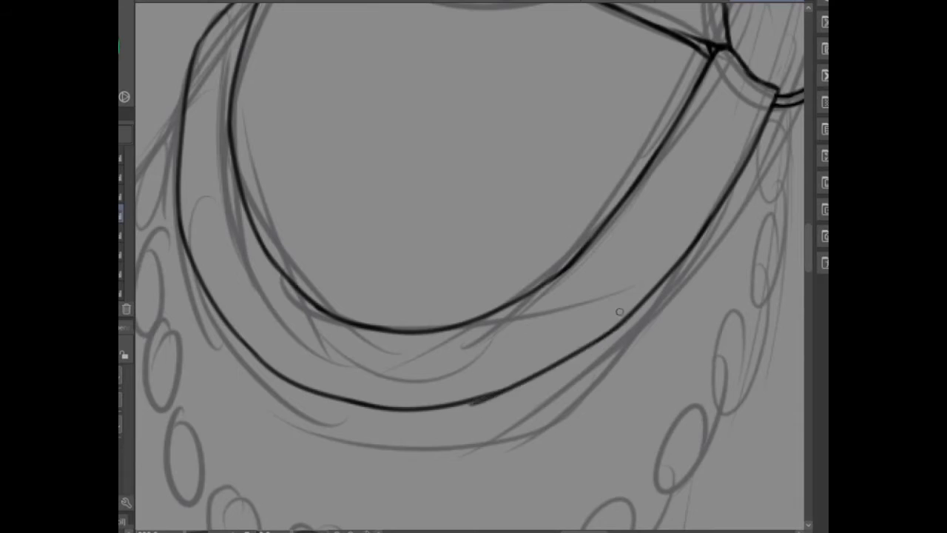
# - Examine the inked line art from the studded arm band down to the belt and skirt
pyautogui.scroll(-3, 619, 311)
pyautogui.scroll(8, 618, 311)
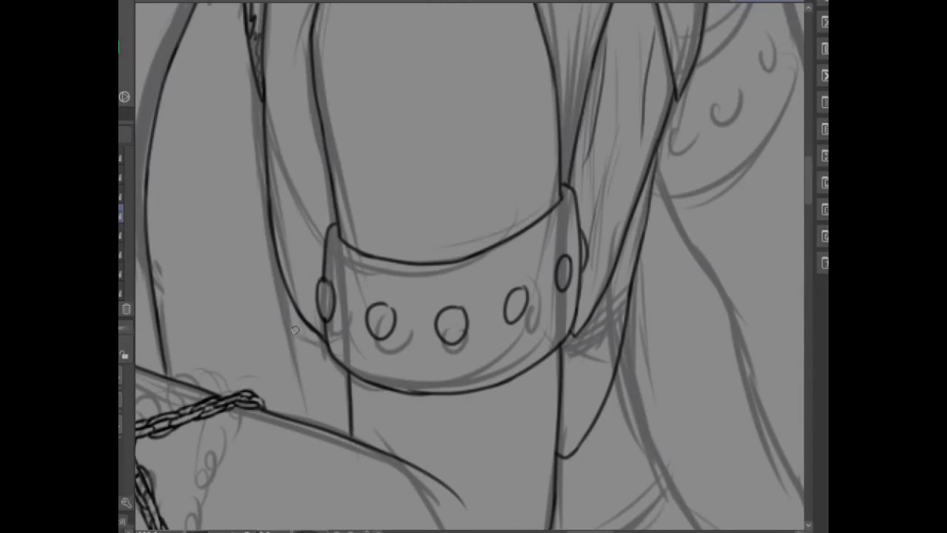
pyautogui.scroll(3, 618, 311)
pyautogui.scroll(3, 471, 267)
pyautogui.scroll(-8, 470, 266)
pyautogui.scroll(8, 471, 266)
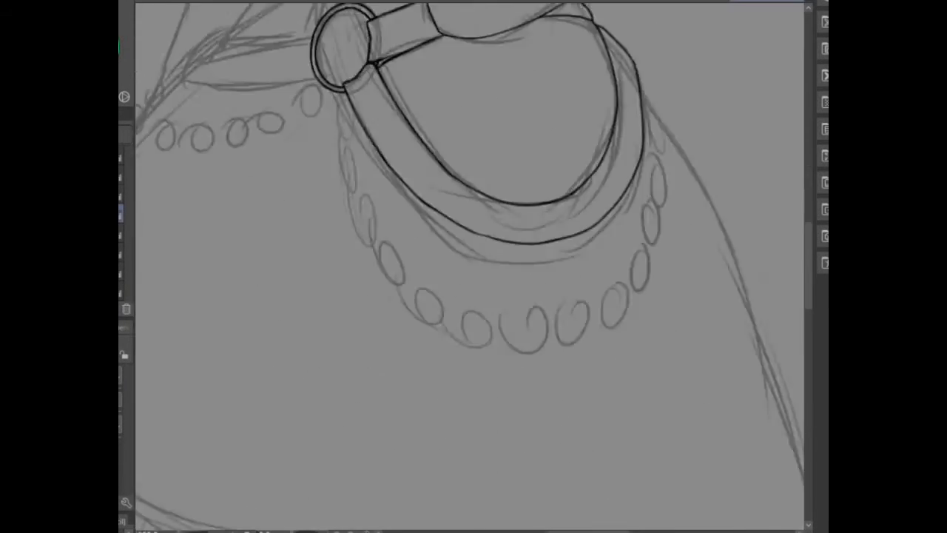
pyautogui.scroll(2, 471, 267)
pyautogui.scroll(3, 471, 266)
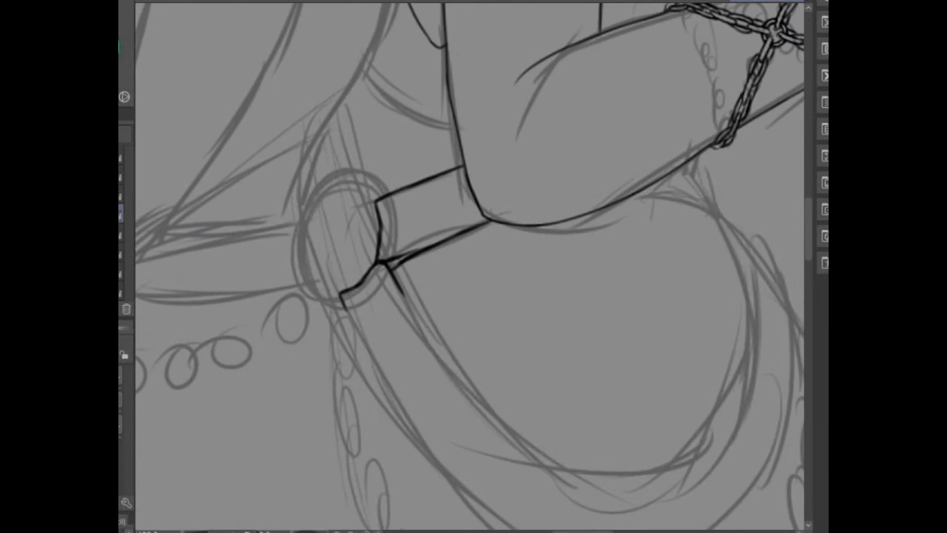
# - Ink the strap running from the back contour down to the belt ring, including its folded end inside the ring
pyautogui.scroll(4, 340, 276)
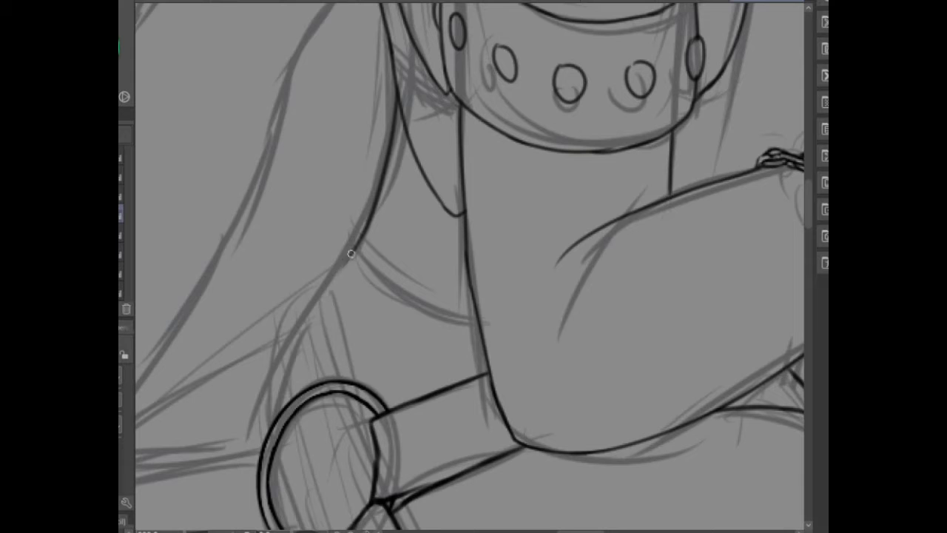
pyautogui.moveTo(351, 254); pyautogui.dragTo(340, 334)
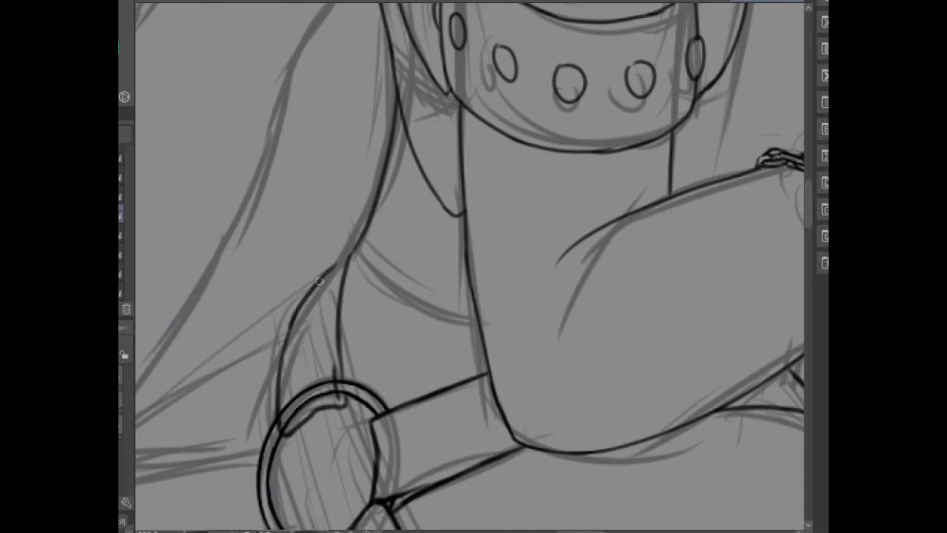
pyautogui.moveTo(334, 384)
pyautogui.mouseDown()
pyautogui.moveTo(490, 213)
pyautogui.moveTo(474, 287)
pyautogui.mouseUp()
pyautogui.moveTo(474, 287)
pyautogui.mouseDown()
pyautogui.moveTo(311, 245)
pyautogui.moveTo(281, 185)
pyautogui.mouseUp()
# - Ink the pointed rear belt segment and the slanted line above it, cleaning up the ring where the straps overlap
pyautogui.moveTo(281, 184); pyautogui.dragTo(432, 187)
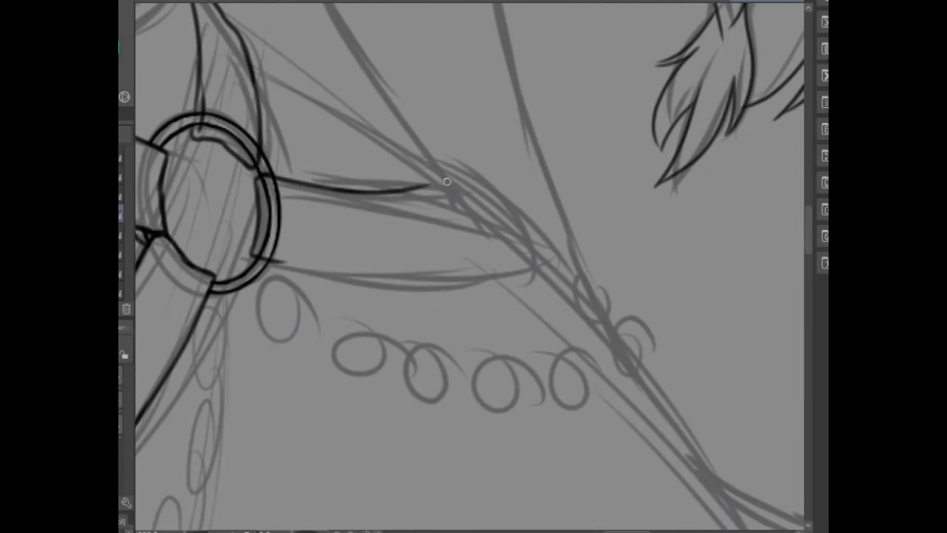
pyautogui.moveTo(255, 259); pyautogui.dragTo(542, 260)
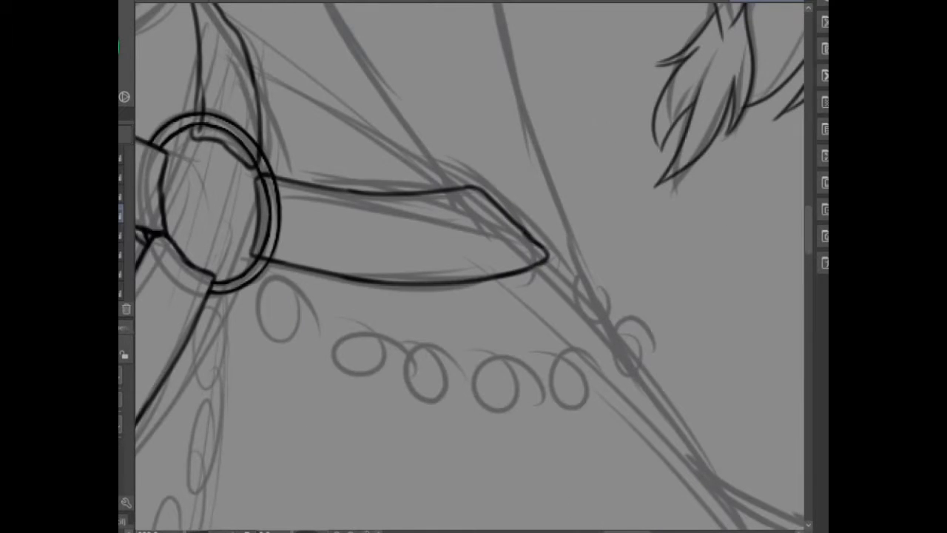
pyautogui.press('h')
pyautogui.moveTo(662, 164); pyautogui.dragTo(449, 293)
pyautogui.moveTo(690, 392); pyautogui.dragTo(531, 332)
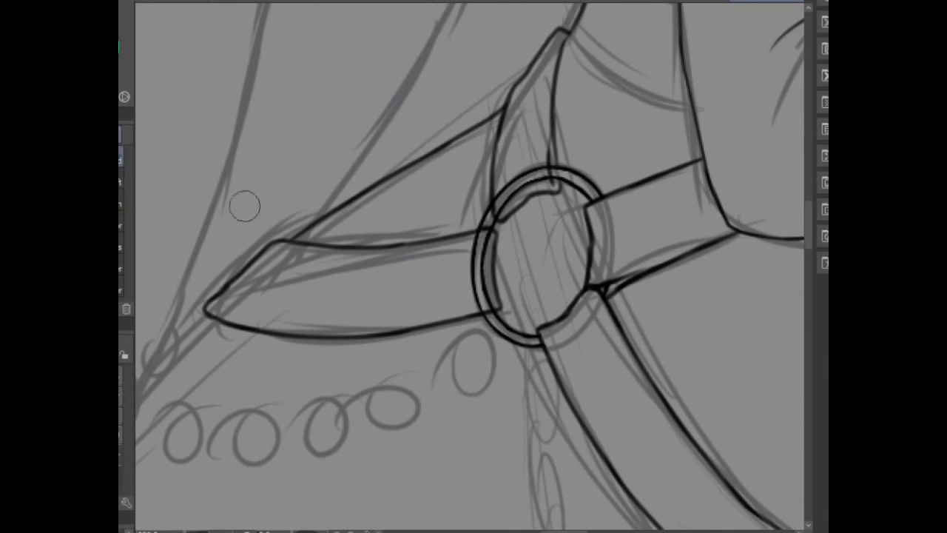
# - Ink the rear side of the skirt from the belt's pointed end down around the hem corner
pyautogui.scroll(-5, 469, 267)
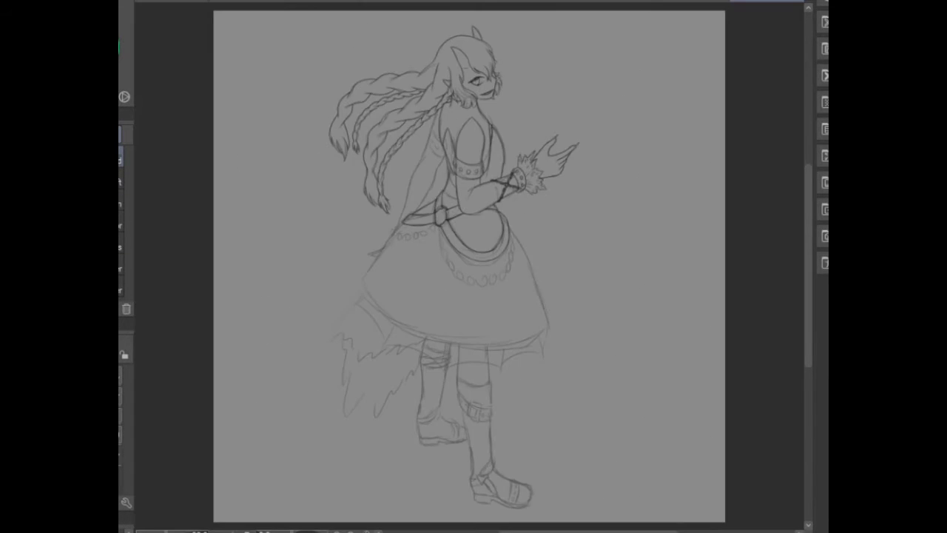
pyautogui.scroll(8, 470, 266)
pyautogui.scroll(-4, 463, 91)
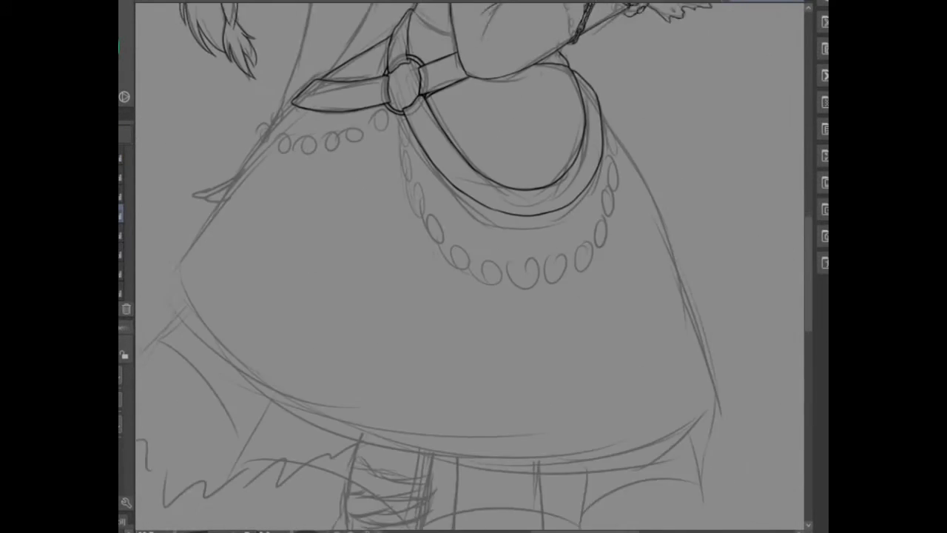
pyautogui.scroll(5, 463, 91)
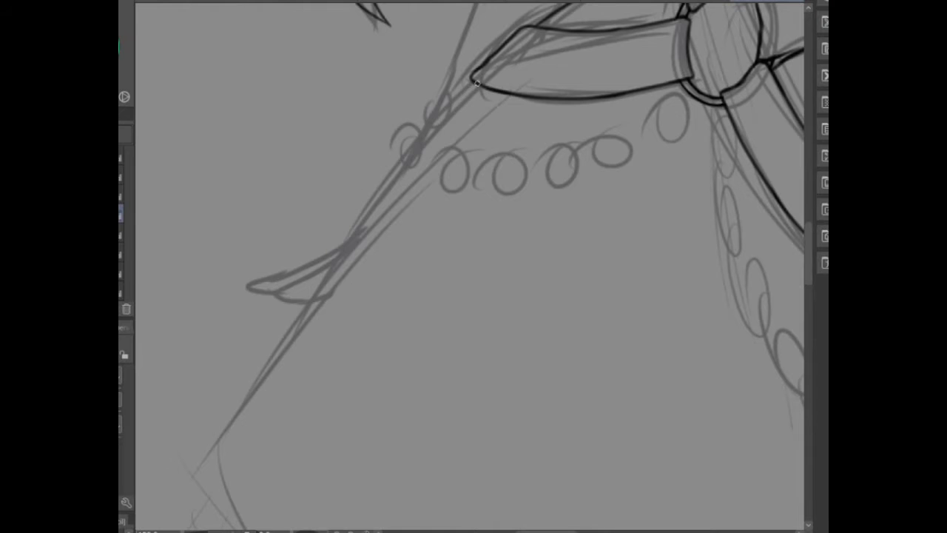
pyautogui.moveTo(444, 370)
pyautogui.mouseDown()
pyautogui.moveTo(377, 122)
pyautogui.moveTo(451, 114)
pyautogui.mouseUp()
pyautogui.moveTo(244, 170)
pyautogui.mouseDown()
pyautogui.moveTo(315, 380)
pyautogui.moveTo(376, 461)
pyautogui.mouseUp()
pyautogui.scroll(-4, 469, 266)
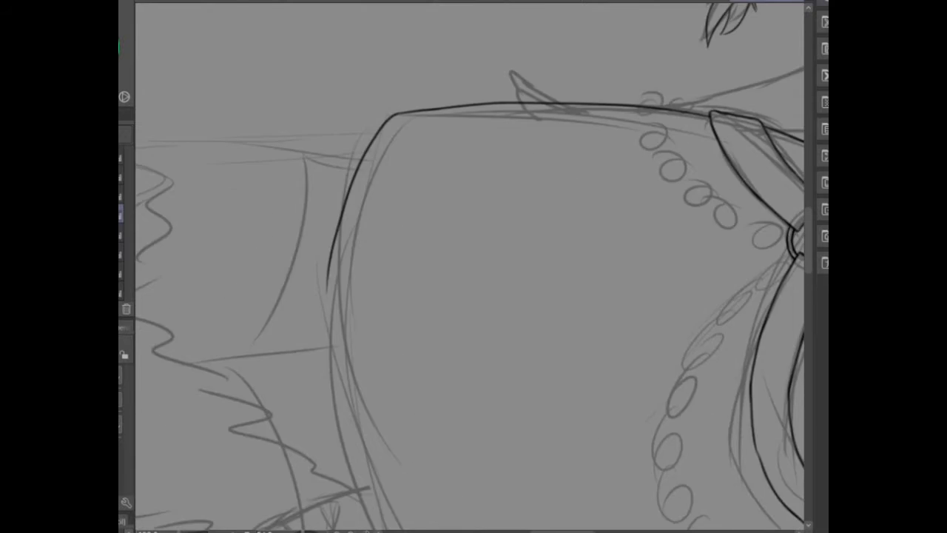
# - Ink the curved bottom hem of the skirt and its front side edge
pyautogui.scroll(2, 470, 267)
pyautogui.moveTo(244, 451)
pyautogui.mouseDown()
pyautogui.moveTo(196, 159)
pyautogui.moveTo(362, 392)
pyautogui.moveTo(321, 230)
pyautogui.mouseUp()
pyautogui.scroll(3, 210, 152)
pyautogui.moveTo(294, 370)
pyautogui.mouseDown()
pyautogui.moveTo(414, 348)
pyautogui.moveTo(362, 421)
pyautogui.moveTo(362, 251)
pyautogui.mouseUp()
pyautogui.moveTo(365, 72)
pyautogui.mouseDown()
pyautogui.moveTo(277, 386)
pyautogui.moveTo(273, 357)
pyautogui.mouseUp()
pyautogui.hotkey('ctrl', 'z')
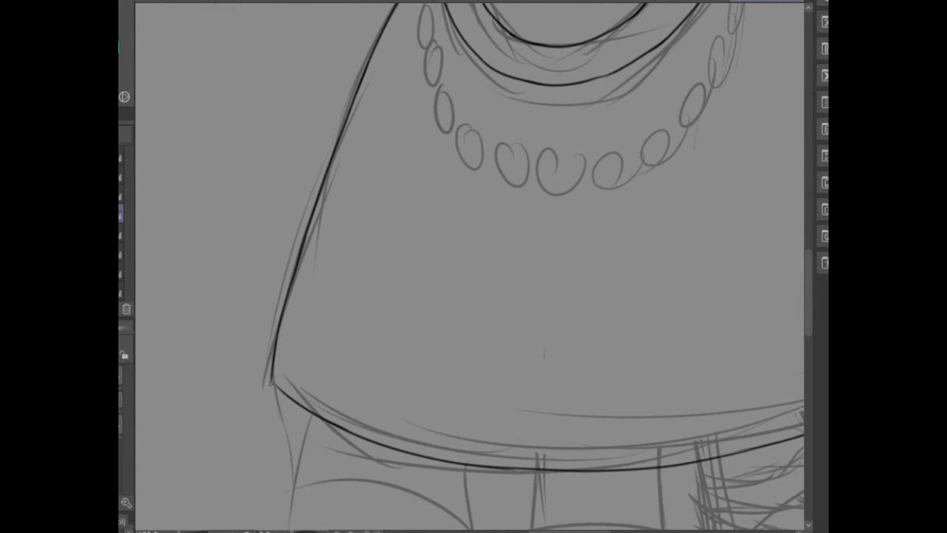
# - Ink the wavy contour running from the rear studded band down to the belt behind the back
pyautogui.moveTo(228, 233); pyautogui.dragTo(533, 363)
pyautogui.moveTo(503, 4); pyautogui.dragTo(322, 181)
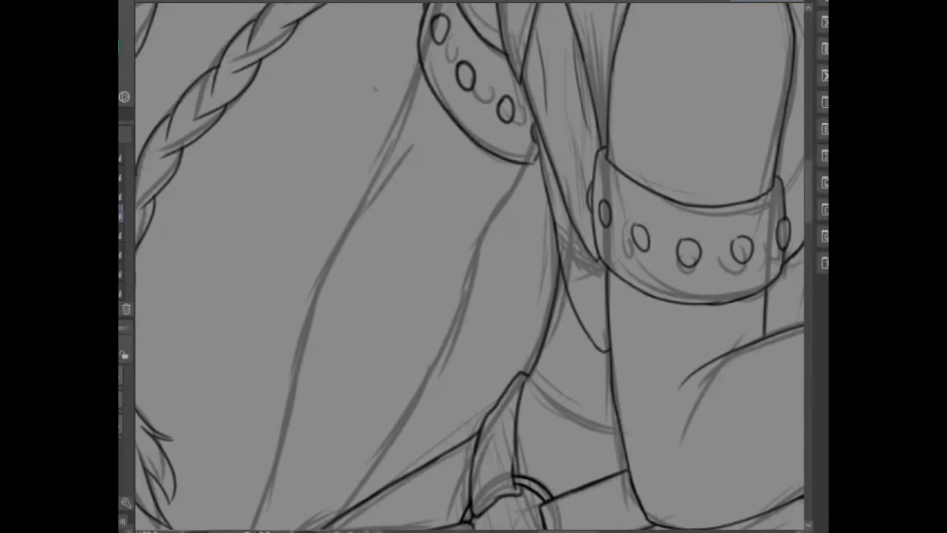
pyautogui.moveTo(526, 166); pyautogui.dragTo(480, 242)
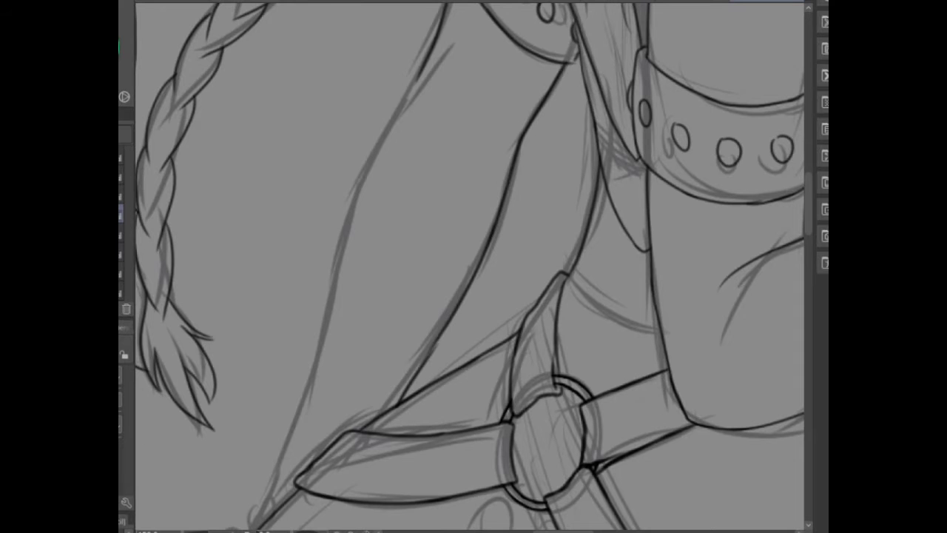
# - Ink the long outermost contour behind the back, from beside the braid down to the belt's pointed rear end
pyautogui.moveTo(361, 180); pyautogui.dragTo(305, 361)
pyautogui.moveTo(351, 201); pyautogui.dragTo(310, 321)
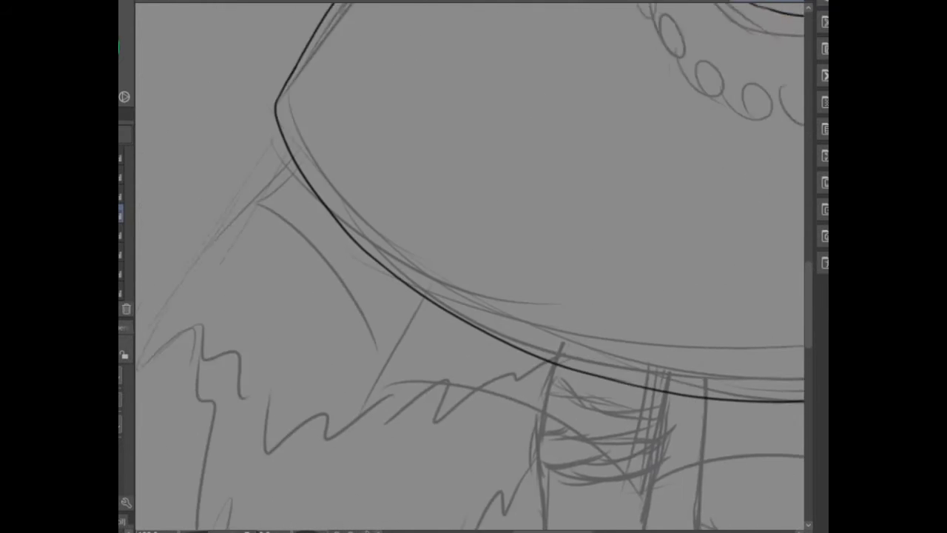
# - Ink the jagged, torn edges of both layers of ragged cloth hanging below the rear of the skirt
pyautogui.moveTo(384, 94)
pyautogui.mouseDown()
pyautogui.moveTo(238, 282)
pyautogui.moveTo(336, 331)
pyautogui.moveTo(396, 404)
pyautogui.moveTo(429, 406)
pyautogui.mouseUp()
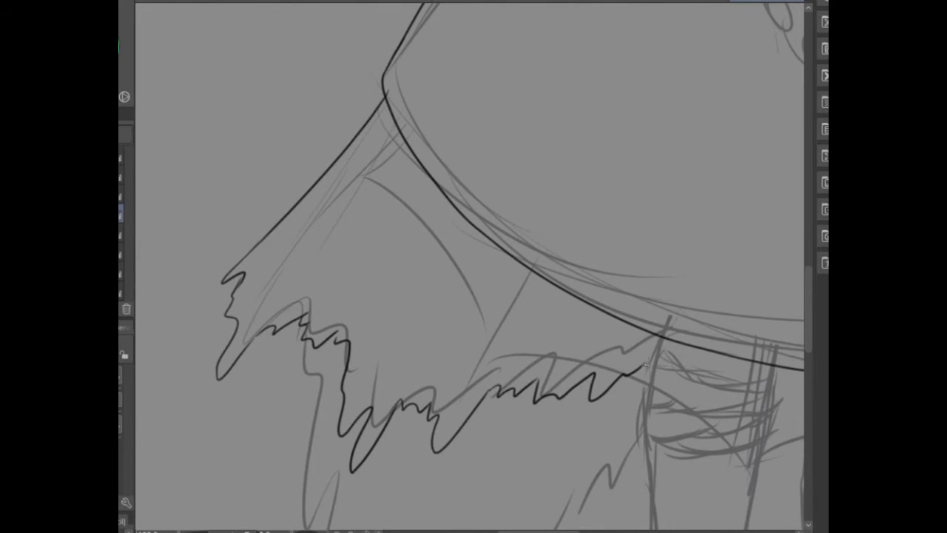
pyautogui.moveTo(646, 364); pyautogui.dragTo(751, 362)
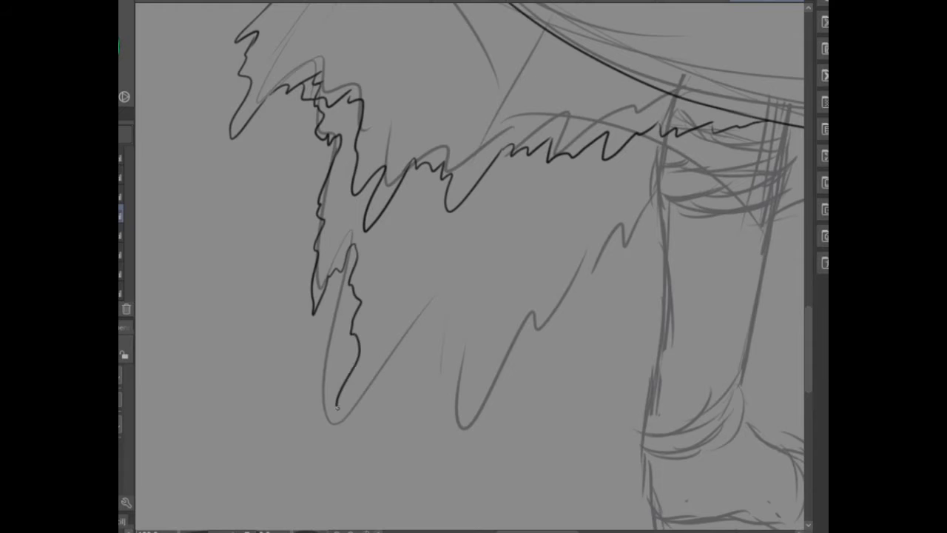
pyautogui.moveTo(337, 407)
pyautogui.mouseDown()
pyautogui.moveTo(474, 433)
pyautogui.moveTo(643, 211)
pyautogui.mouseUp()
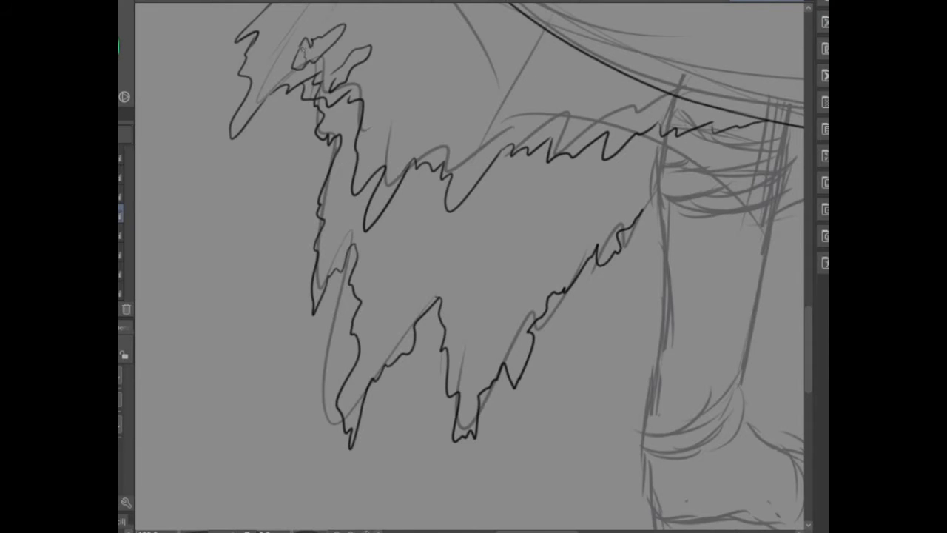
# - Add small irregular holes and tears across the ragged cloth and notch its slanted outer edge
pyautogui.moveTo(284, 14); pyautogui.dragTo(270, 201)
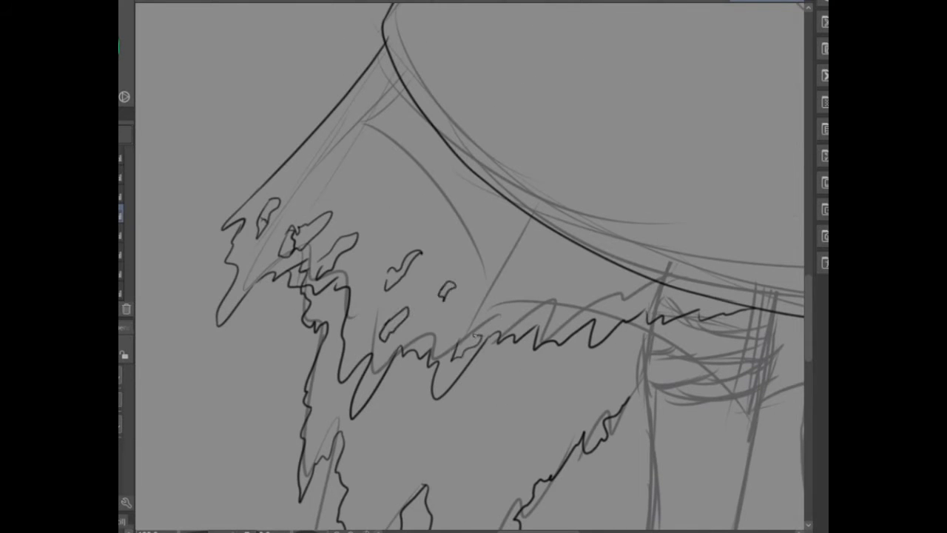
pyautogui.moveTo(333, 117); pyautogui.dragTo(306, 140)
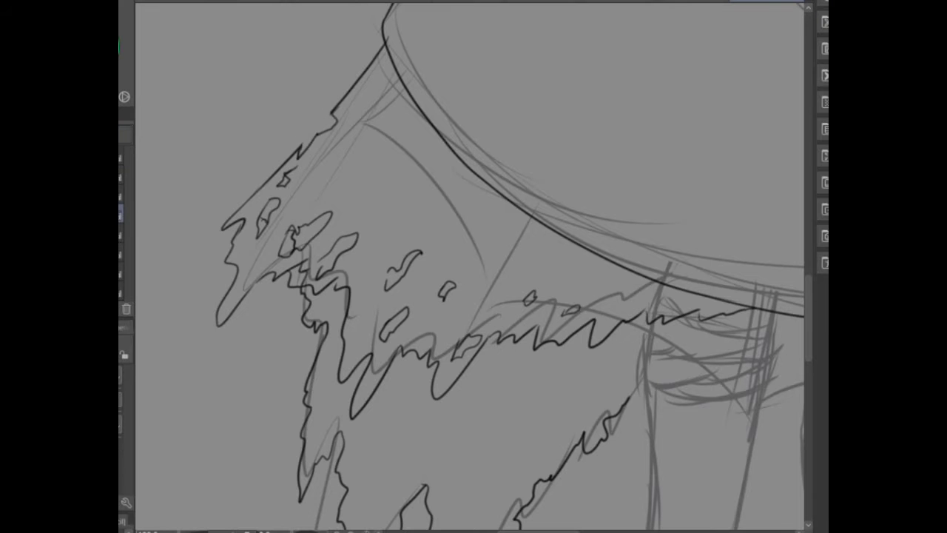
pyautogui.moveTo(473, 296); pyautogui.dragTo(433, 122)
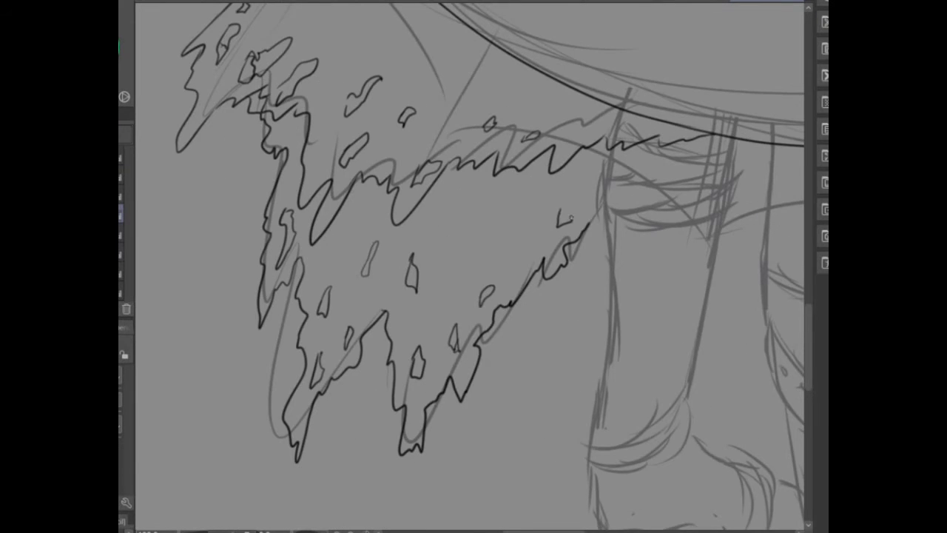
pyautogui.hotkey('ctrl', '0')
pyautogui.scroll(5, 473, 296)
pyautogui.moveTo(496, 378); pyautogui.dragTo(328, 209)
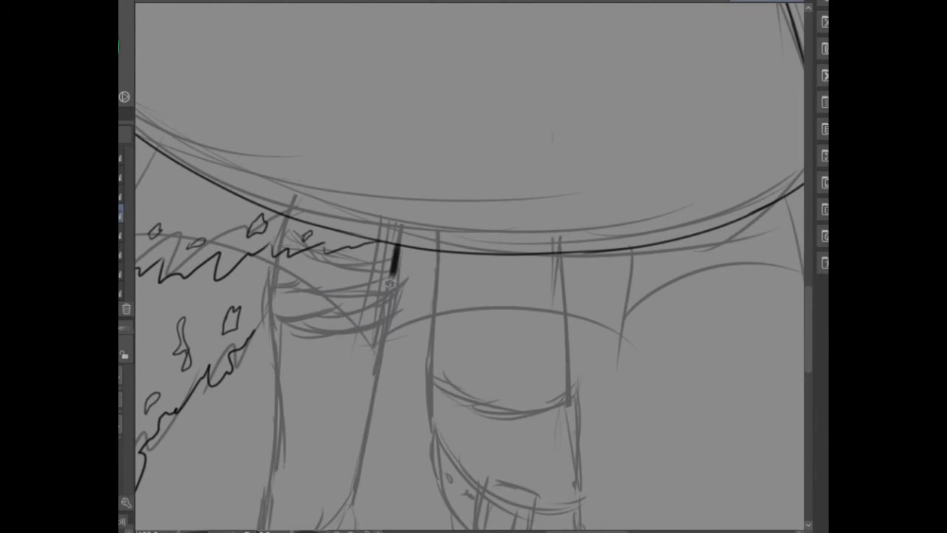
# - Draw thick ribs below the skirt's rear and middle hem, joined by thick scalloped curves, redoing the first curve
pyautogui.moveTo(403, 215); pyautogui.dragTo(374, 400)
pyautogui.moveTo(235, 244)
pyautogui.mouseDown()
pyautogui.moveTo(344, 321)
pyautogui.moveTo(397, 377)
pyautogui.mouseUp()
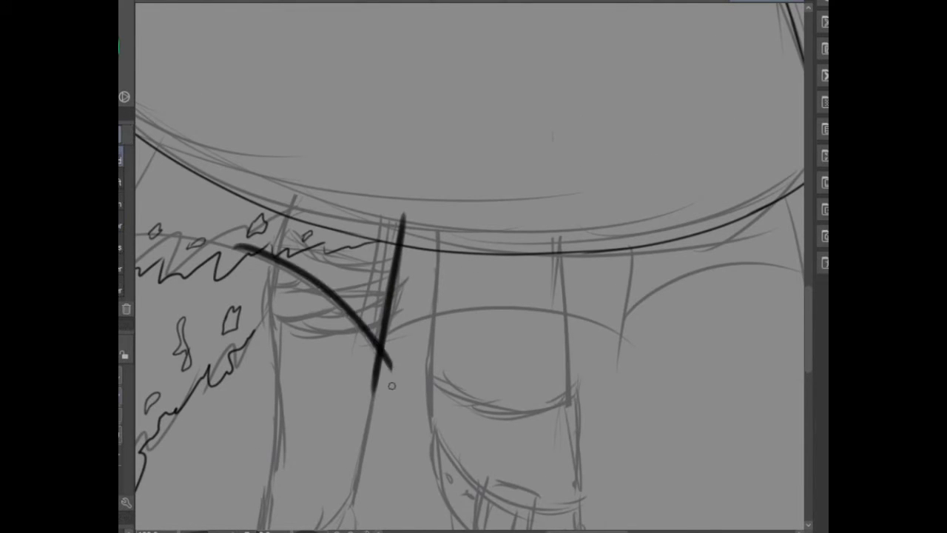
pyautogui.hotkey('ctrl', 'z')
pyautogui.moveTo(250, 252); pyautogui.dragTo(525, 330)
pyautogui.moveTo(626, 199); pyautogui.dragTo(633, 398)
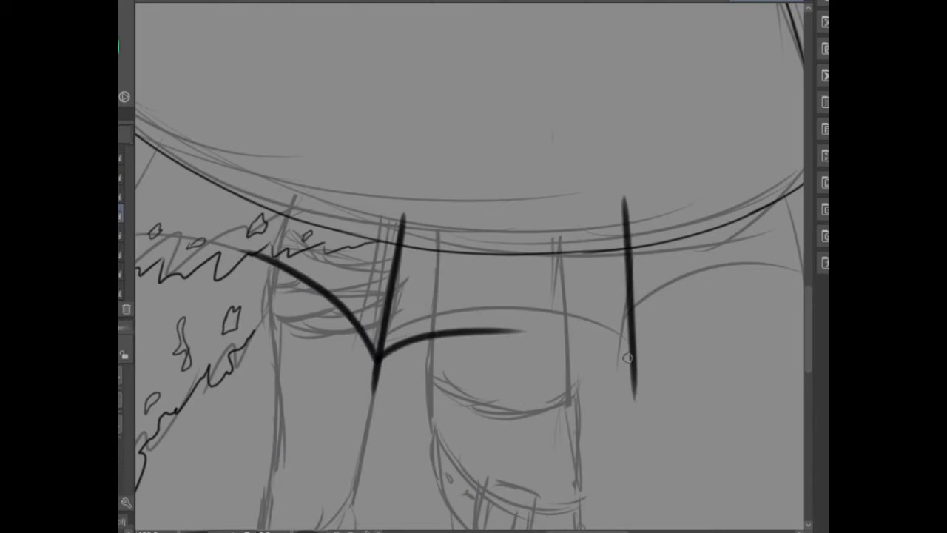
pyautogui.moveTo(488, 329); pyautogui.dragTo(635, 364)
# - Add the slanted front rib with its scallop, a short rib and a small arch, and trim the ends above the hem
pyautogui.moveTo(627, 357); pyautogui.dragTo(251, 355)
pyautogui.moveTo(414, 115); pyautogui.dragTo(488, 330)
pyautogui.moveTo(259, 363)
pyautogui.mouseDown()
pyautogui.moveTo(421, 281)
pyautogui.moveTo(412, 292)
pyautogui.moveTo(481, 296)
pyautogui.mouseUp()
pyautogui.hotkey('ctrl', 'z')
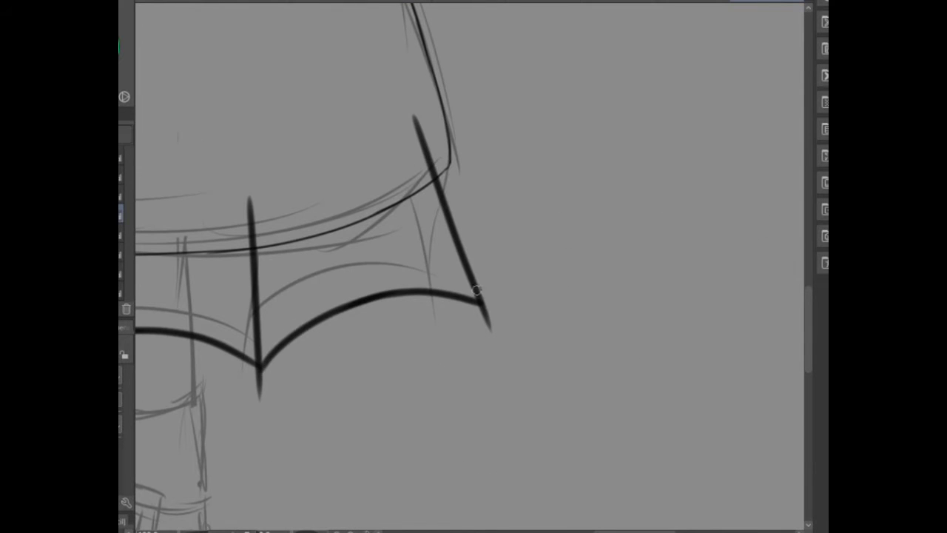
pyautogui.moveTo(381, 87); pyautogui.dragTo(396, 247)
pyautogui.moveTo(396, 205); pyautogui.dragTo(479, 297)
pyautogui.moveTo(383, 81)
pyautogui.mouseDown()
pyautogui.moveTo(649, 70)
pyautogui.moveTo(691, 164)
pyautogui.mouseUp()
pyautogui.hscroll(-3, 265, 196)
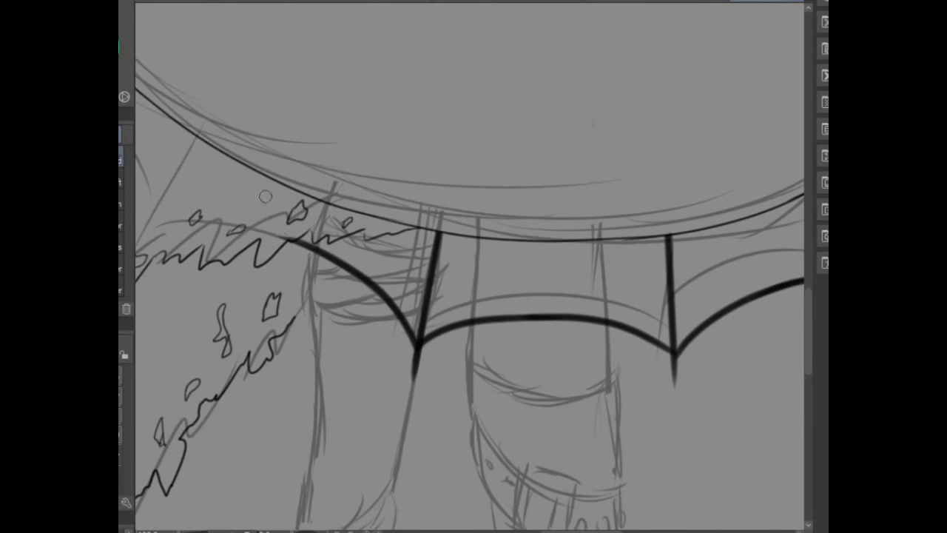
# - Hollow out the thick rear rib and the start of its scallop with a thin gap to make double lines
pyautogui.scroll(2, 469, 266)
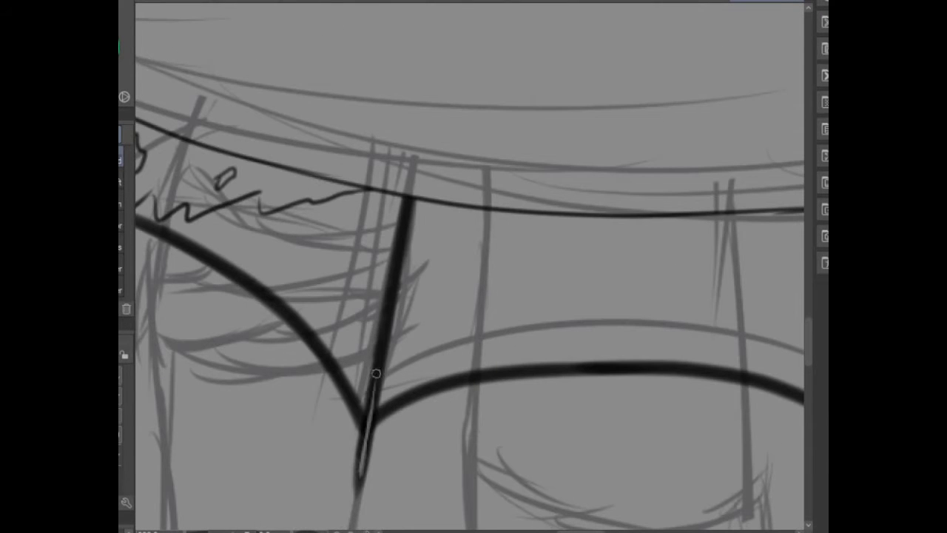
pyautogui.scroll(1, 363, 427)
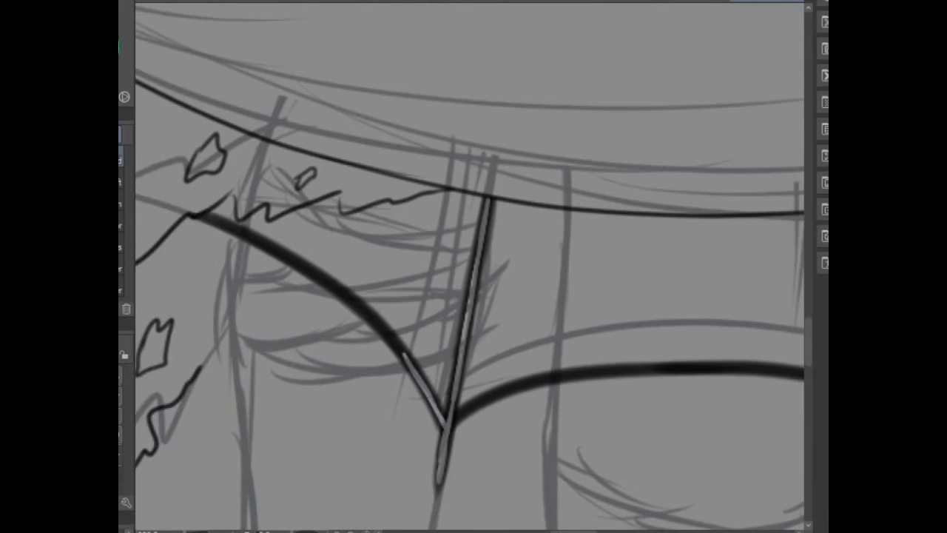
pyautogui.press('h')
pyautogui.scroll(-1, 570, 325)
pyautogui.press('h')
pyautogui.scroll(2, 261, 75)
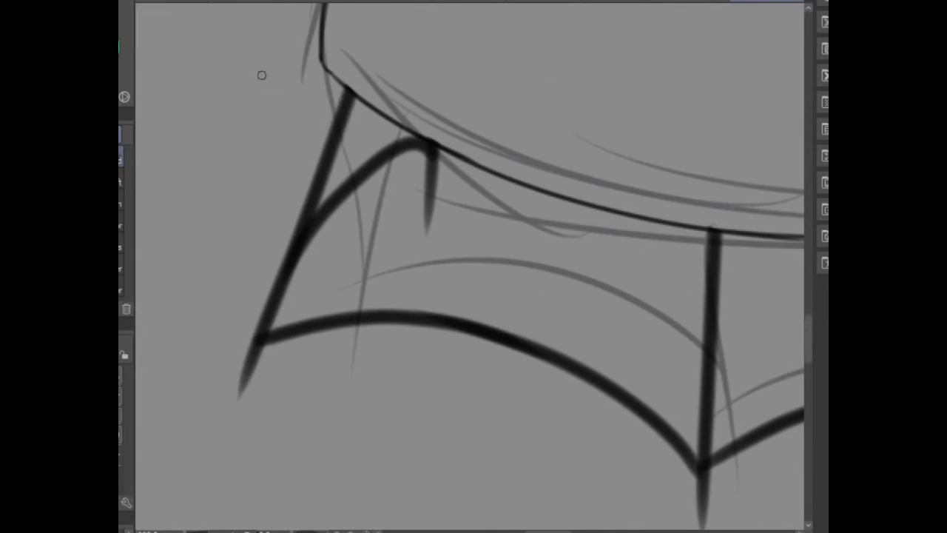
# - Hollow out the front and middle ribs, the small arch and the remaining scalloped curves into double outlines
pyautogui.moveTo(332, 142); pyautogui.dragTo(249, 356)
pyautogui.press('h')
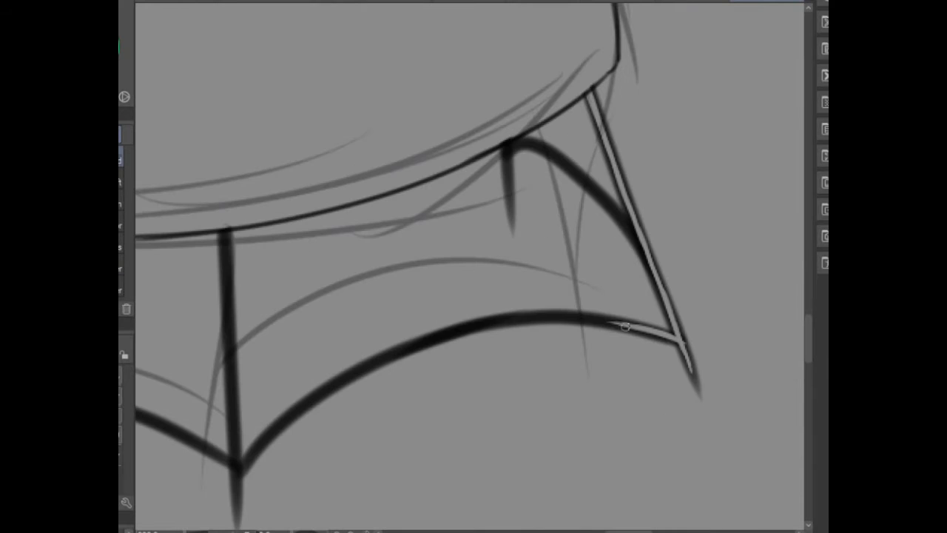
pyautogui.moveTo(533, 318); pyautogui.dragTo(362, 368)
pyautogui.moveTo(226, 269)
pyautogui.mouseDown()
pyautogui.moveTo(233, 448)
pyautogui.moveTo(311, 199)
pyautogui.mouseUp()
pyautogui.moveTo(311, 200)
pyautogui.mouseDown()
pyautogui.moveTo(314, 328)
pyautogui.moveTo(670, 391)
pyautogui.mouseUp()
pyautogui.moveTo(181, 319)
pyautogui.mouseDown()
pyautogui.moveTo(264, 275)
pyautogui.moveTo(454, 259)
pyautogui.mouseUp()
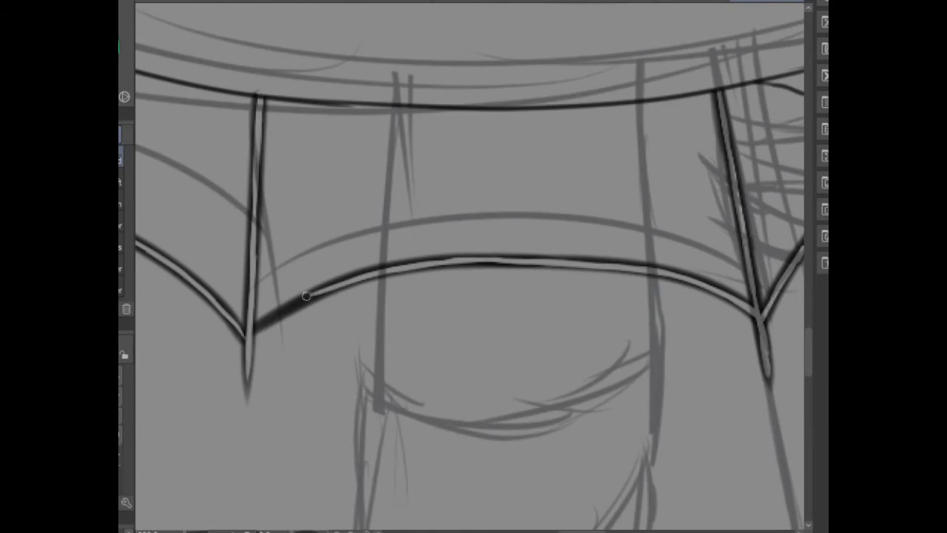
pyautogui.moveTo(401, 280)
pyautogui.mouseDown()
pyautogui.moveTo(348, 221)
pyautogui.moveTo(268, 299)
pyautogui.mouseUp()
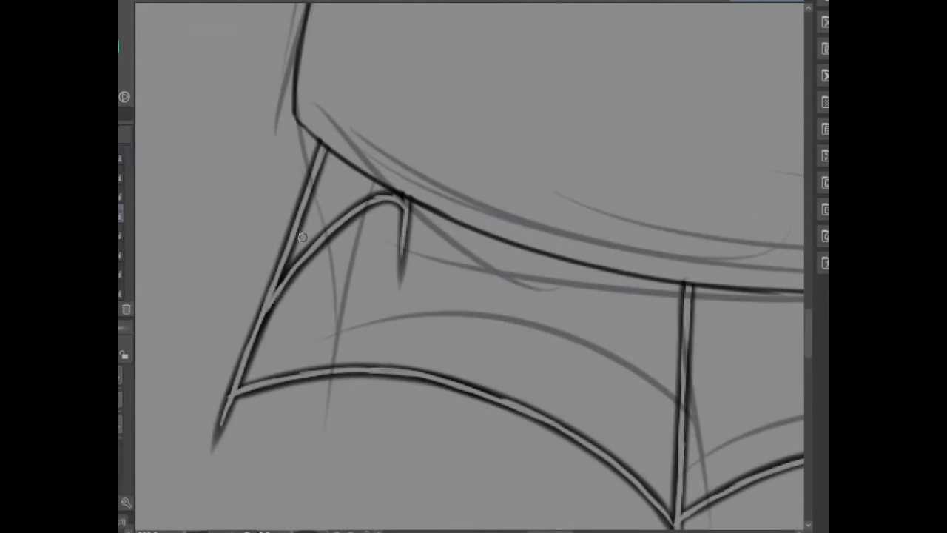
# - Darken and tidy the double outlines of the hollowed ribs and scallops below the skirt
pyautogui.moveTo(322, 147); pyautogui.dragTo(241, 381)
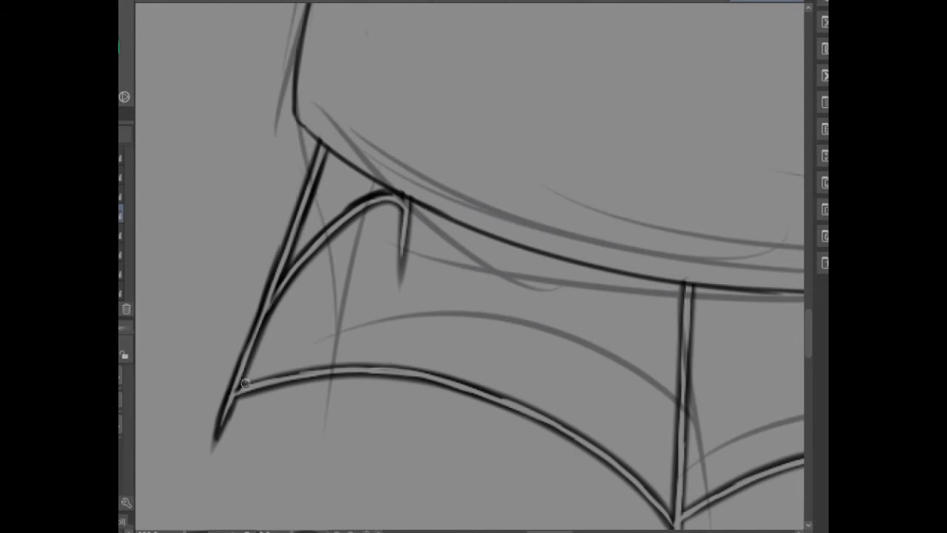
pyautogui.moveTo(415, 363)
pyautogui.mouseDown()
pyautogui.moveTo(407, 423)
pyautogui.moveTo(419, 127)
pyautogui.moveTo(444, 336)
pyautogui.moveTo(594, 293)
pyautogui.mouseUp()
pyautogui.moveTo(410, 390); pyautogui.dragTo(340, 375)
pyautogui.moveTo(513, 296); pyautogui.dragTo(342, 355)
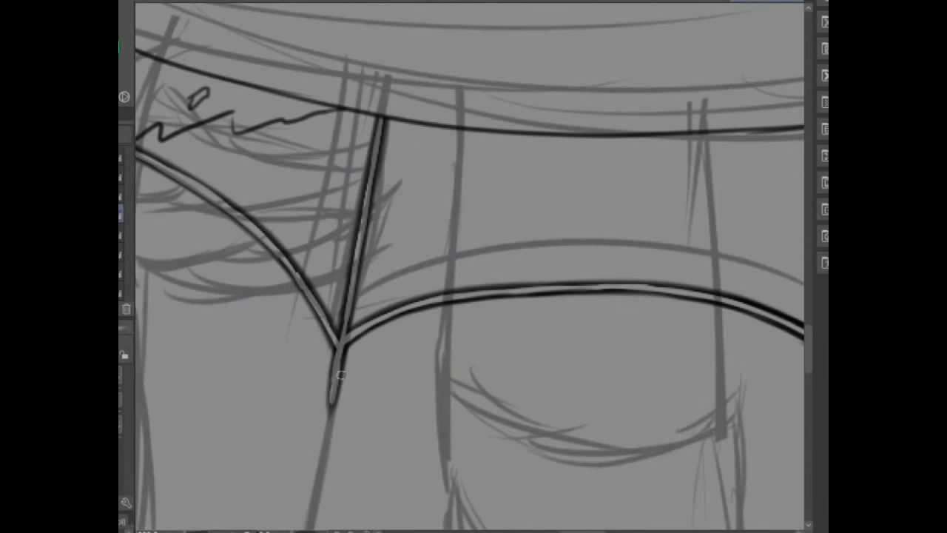
pyautogui.moveTo(316, 297); pyautogui.dragTo(557, 284)
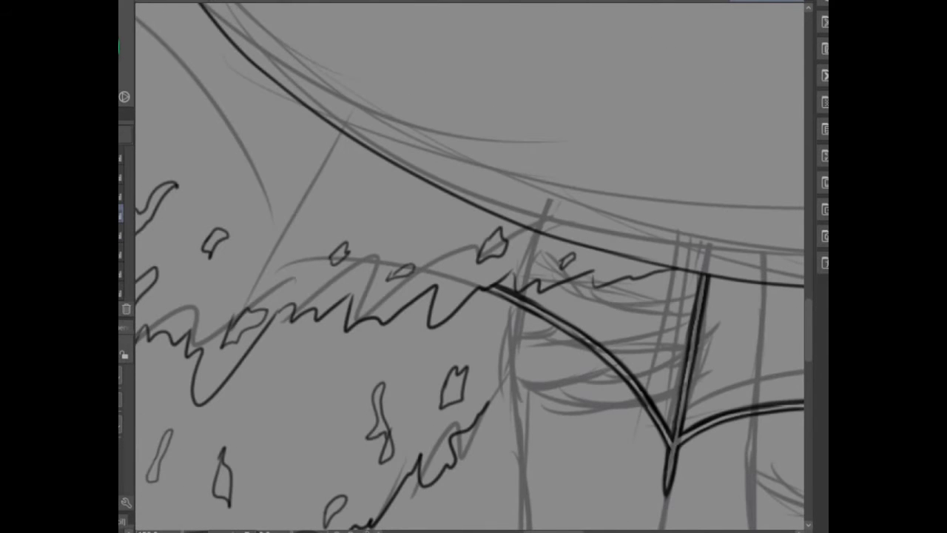
# - Ink the sides of the near leg below the skirt hem and the curved edge closing it above the knee
pyautogui.scroll(-3, 469, 267)
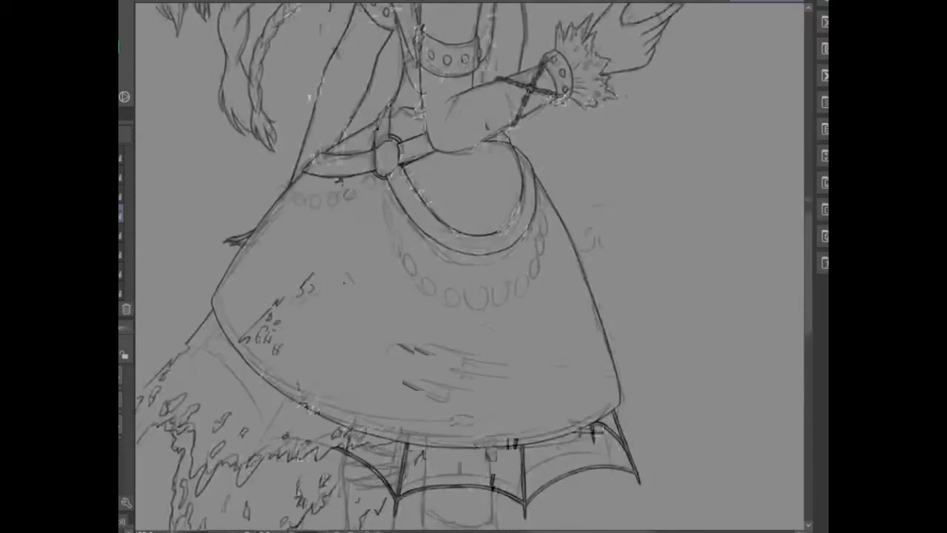
pyautogui.scroll(-5, 469, 266)
pyautogui.scroll(3, 470, 266)
pyautogui.scroll(4, 313, 158)
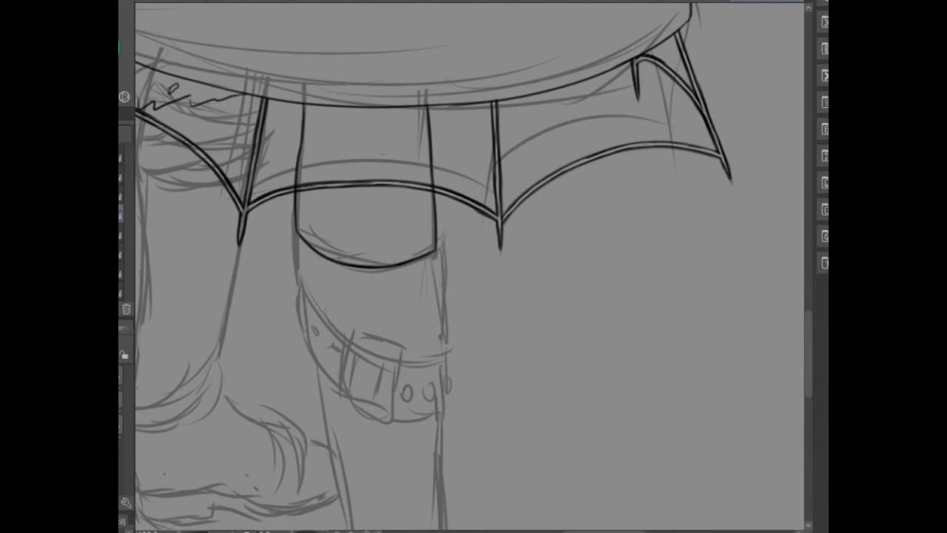
# - Ink the wrapped bands on the far leg, the sides of its lower leg and the curved boot cuff
pyautogui.scroll(2, 345, 171)
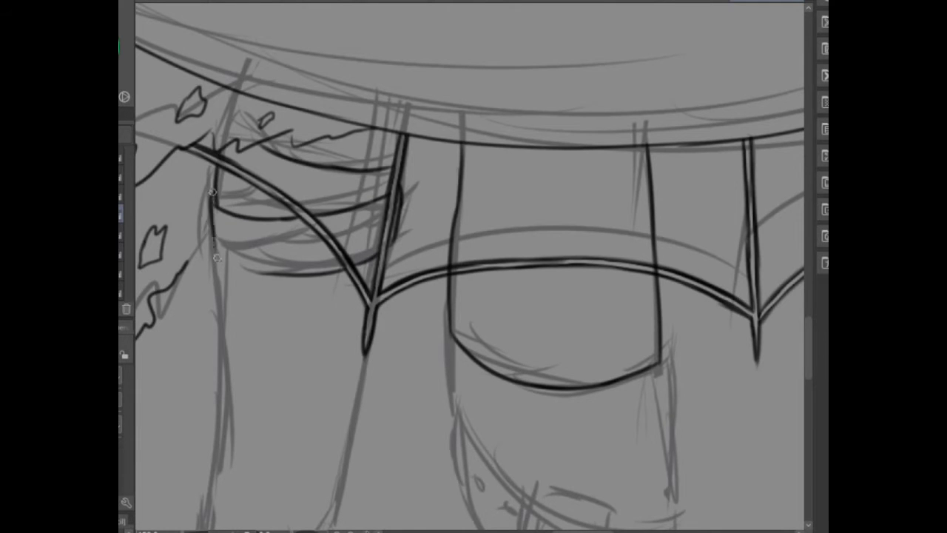
pyautogui.scroll(-3, 287, 278)
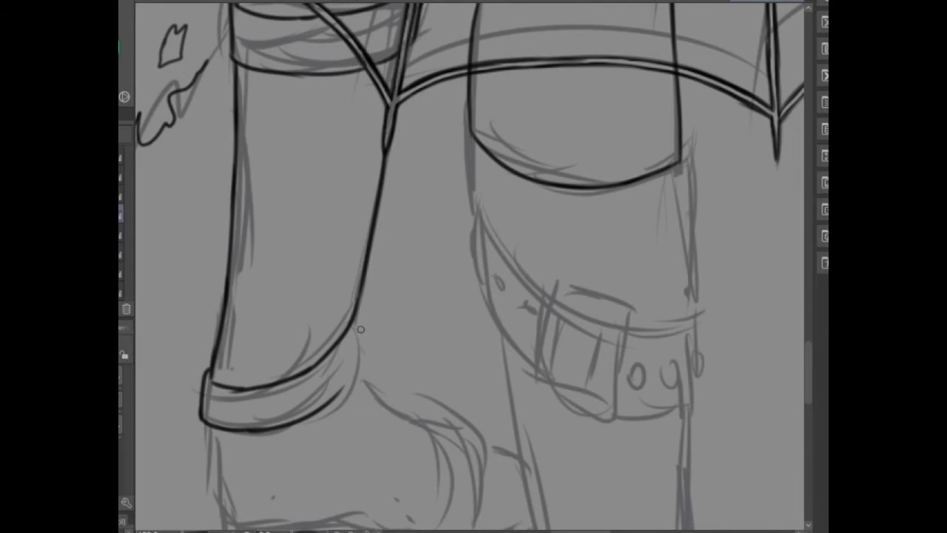
pyautogui.scroll(-4, 329, 403)
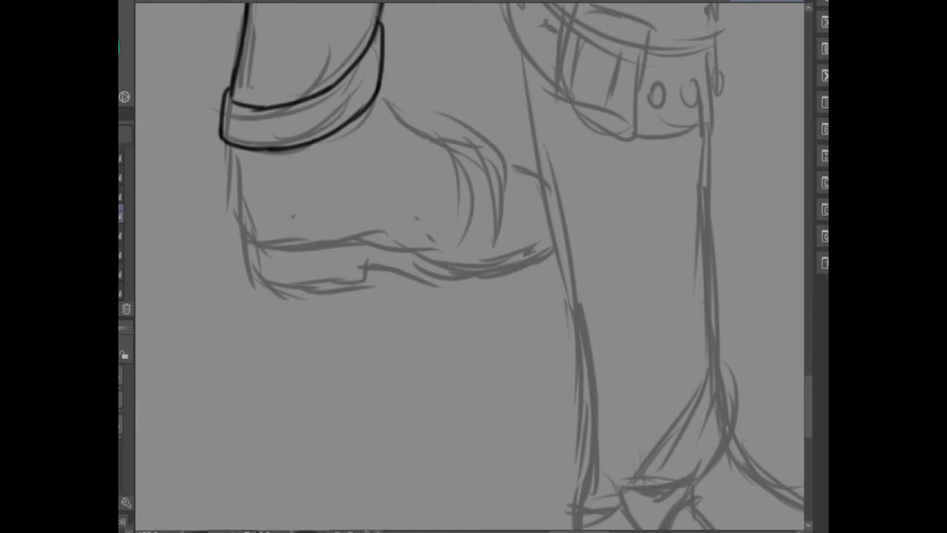
# - Ink the far boot's heel line, instep, curved toe band and sole below the cuff
pyautogui.scroll(1, 151, 260)
pyautogui.moveTo(255, 108)
pyautogui.mouseDown()
pyautogui.moveTo(292, 245)
pyautogui.moveTo(518, 251)
pyautogui.mouseUp()
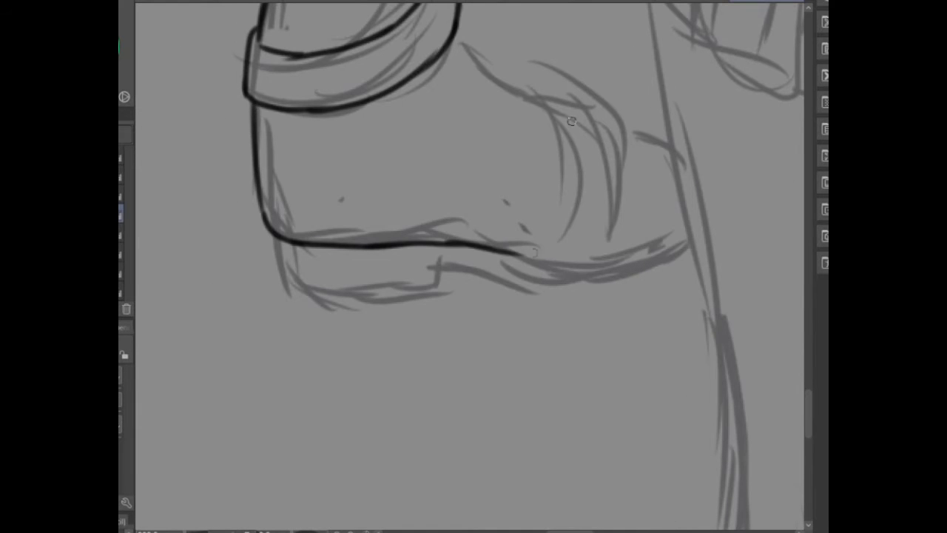
pyautogui.moveTo(546, 103)
pyautogui.mouseDown()
pyautogui.moveTo(558, 261)
pyautogui.moveTo(671, 242)
pyautogui.mouseUp()
pyautogui.moveTo(531, 96)
pyautogui.mouseDown()
pyautogui.moveTo(592, 106)
pyautogui.moveTo(622, 252)
pyautogui.mouseUp()
pyautogui.moveTo(450, 37); pyautogui.dragTo(546, 107)
pyautogui.scroll(1, 546, 107)
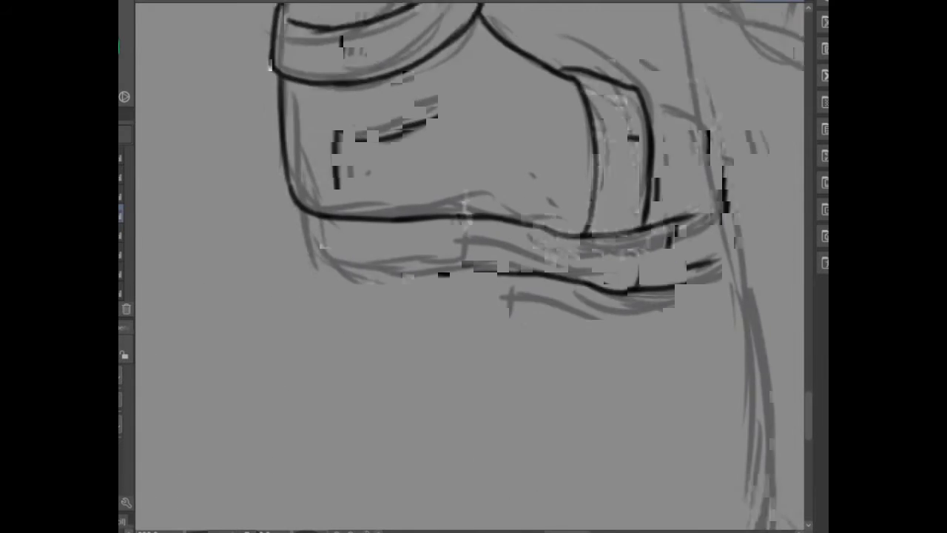
pyautogui.moveTo(270, 263)
pyautogui.mouseDown()
pyautogui.moveTo(410, 319)
pyautogui.moveTo(344, 322)
pyautogui.moveTo(656, 285)
pyautogui.mouseUp()
# - Ink the double-lined triangular ring at the near boot's ankle and the pointed strap section rising from it
pyautogui.scroll(-5, 655, 285)
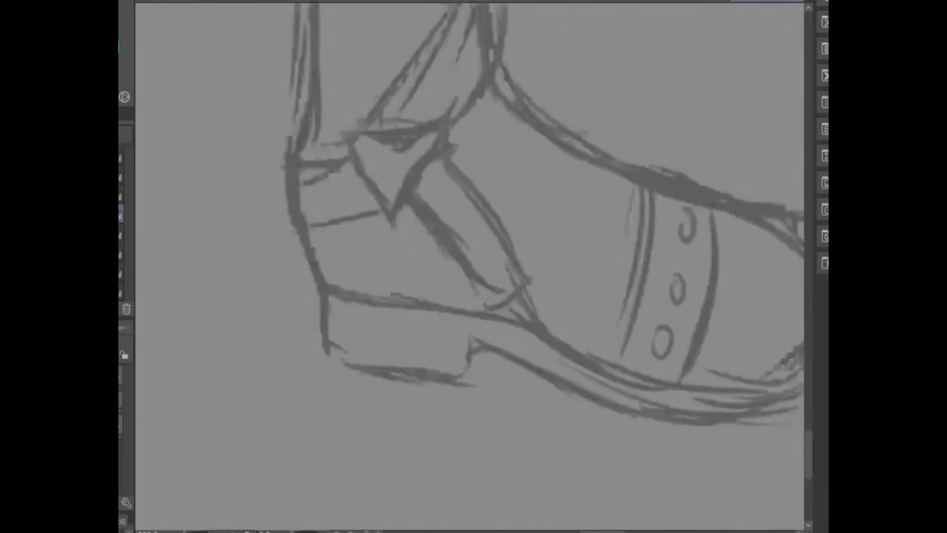
pyautogui.scroll(3, 474, 296)
pyautogui.moveTo(229, 374)
pyautogui.mouseDown()
pyautogui.moveTo(340, 377)
pyautogui.moveTo(285, 477)
pyautogui.mouseUp()
pyautogui.moveTo(277, 443); pyautogui.dragTo(243, 385)
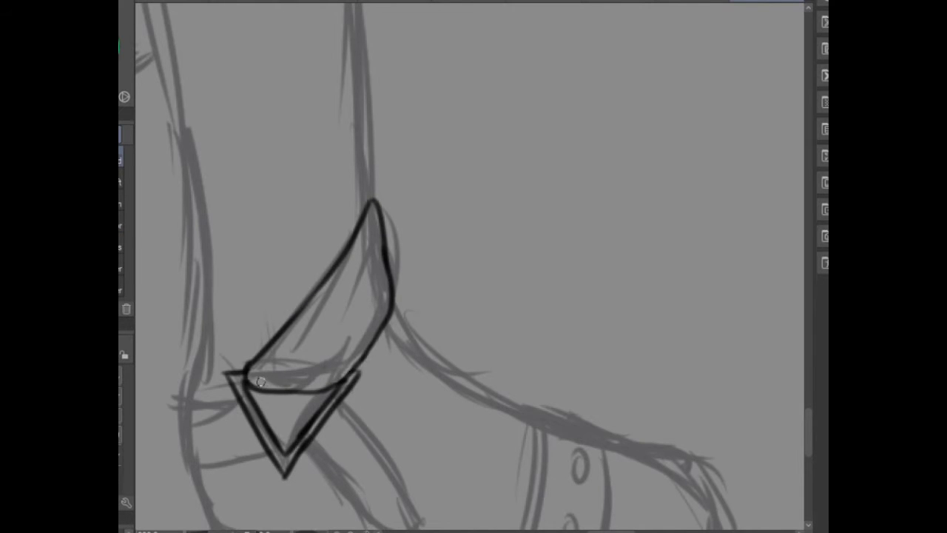
# - Ink the near boot's straps from the triangular ring to the sole and heel, erasing ring lines where they overlap
pyautogui.scroll(-2, 331, 375)
pyautogui.hscroll(2, 331, 375)
pyautogui.scroll(-4, 331, 375)
pyautogui.hscroll(-1, 330, 375)
pyautogui.moveTo(275, 290); pyautogui.dragTo(331, 375)
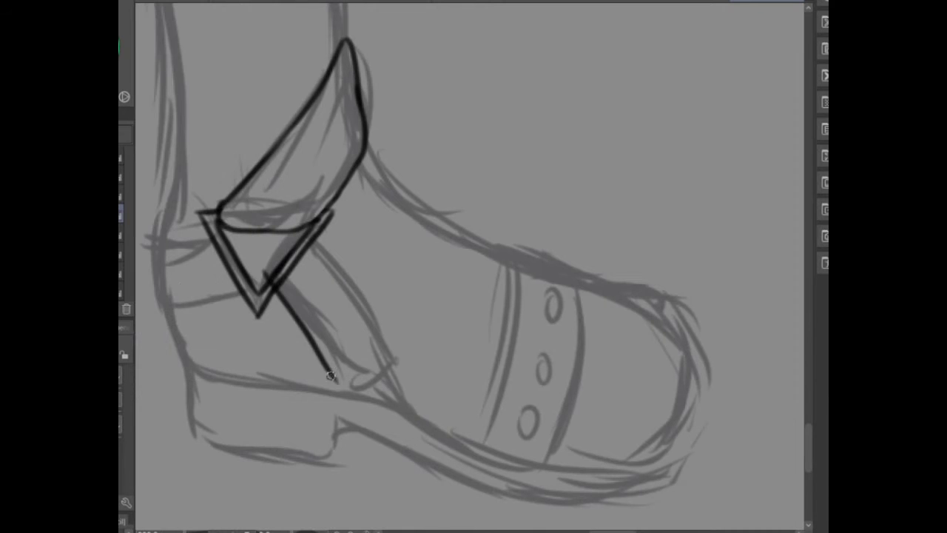
pyautogui.moveTo(302, 227); pyautogui.dragTo(411, 407)
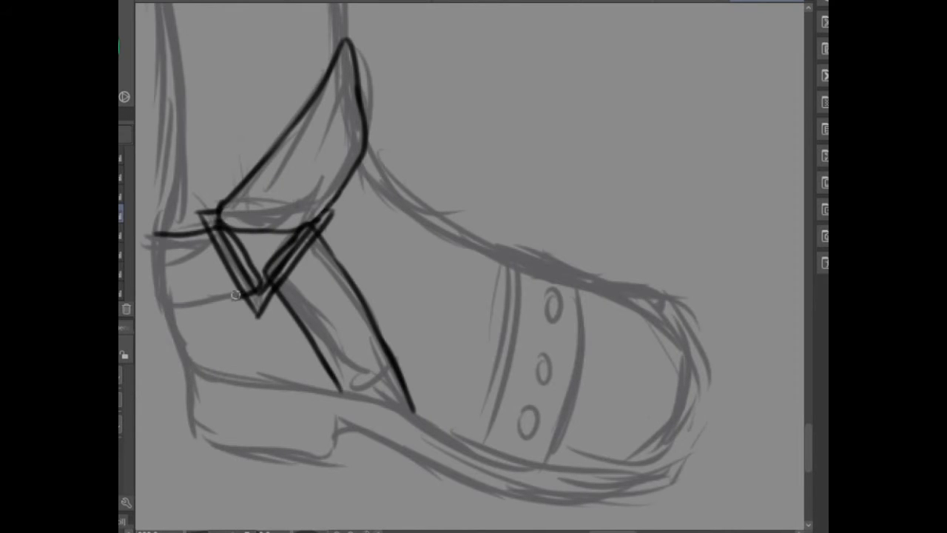
pyautogui.moveTo(230, 303); pyautogui.dragTo(250, 296)
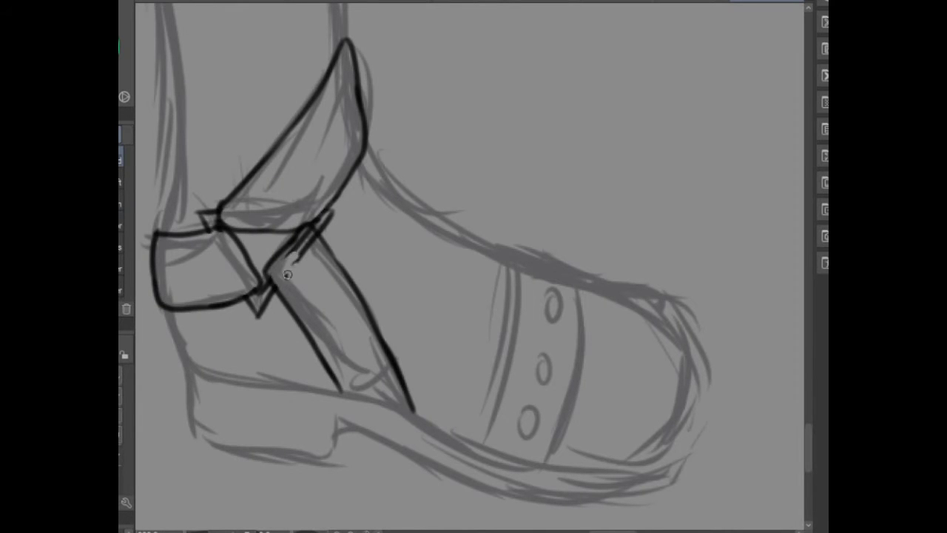
# - Ink the outer and inner frames of the rounded rectangular buckle on the near leg's strap
pyautogui.scroll(15, 293, 284)
pyautogui.hscroll(-3, 294, 283)
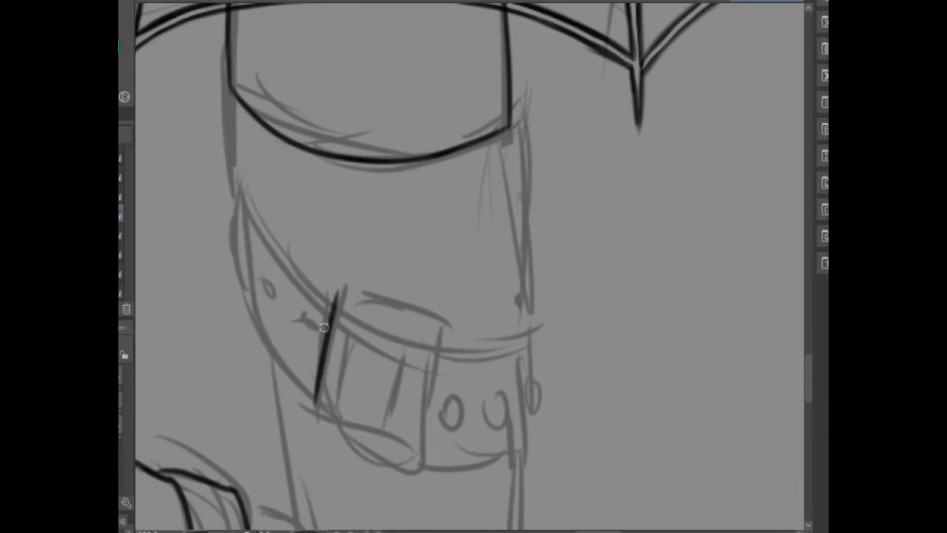
pyautogui.moveTo(339, 293); pyautogui.dragTo(404, 478)
pyautogui.moveTo(341, 297); pyautogui.dragTo(415, 478)
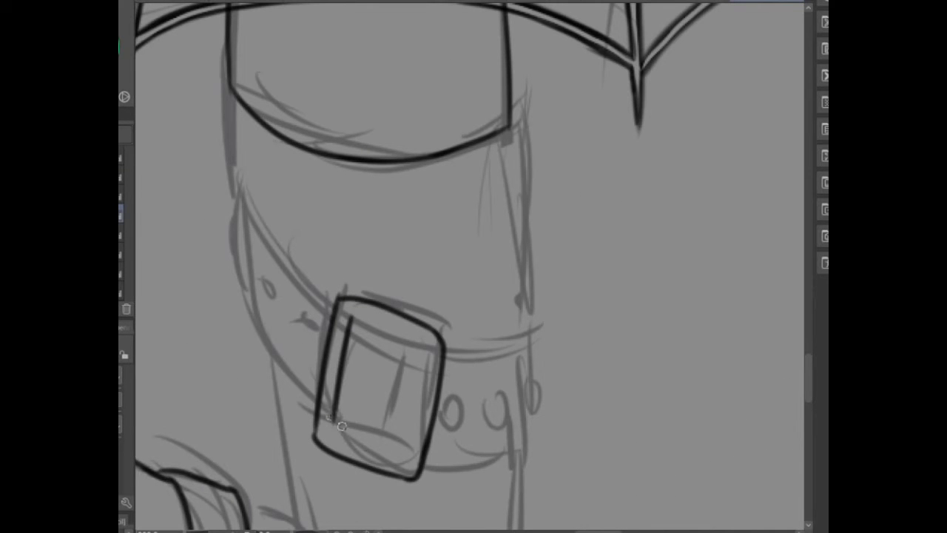
pyautogui.moveTo(342, 426)
pyautogui.mouseDown()
pyautogui.moveTo(419, 388)
pyautogui.moveTo(427, 355)
pyautogui.mouseUp()
pyautogui.moveTo(349, 318); pyautogui.dragTo(428, 356)
# - Ink the near leg's strap edges on both sides of the buckle and the leg's sides above the strap
pyautogui.moveTo(282, 234); pyautogui.dragTo(237, 187)
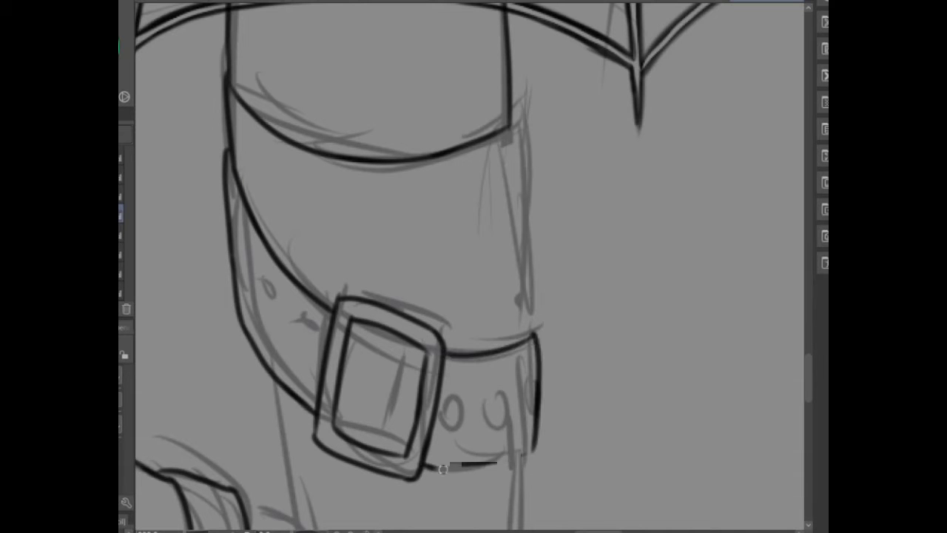
pyautogui.moveTo(443, 469); pyautogui.dragTo(425, 469)
pyautogui.moveTo(512, 111); pyautogui.dragTo(522, 310)
# - Ink the back contour of the near lower leg from below the strap down to the ankle
pyautogui.scroll(-3, 437, 404)
pyautogui.moveTo(255, 193); pyautogui.dragTo(303, 422)
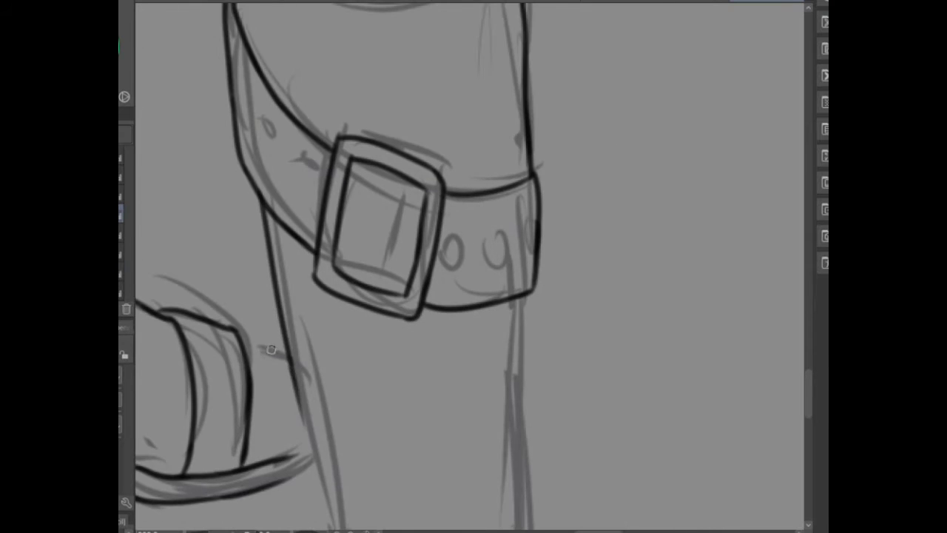
pyautogui.scroll(-5, 296, 296)
pyautogui.moveTo(247, 4); pyautogui.dragTo(314, 418)
pyautogui.scroll(-3, 168, 337)
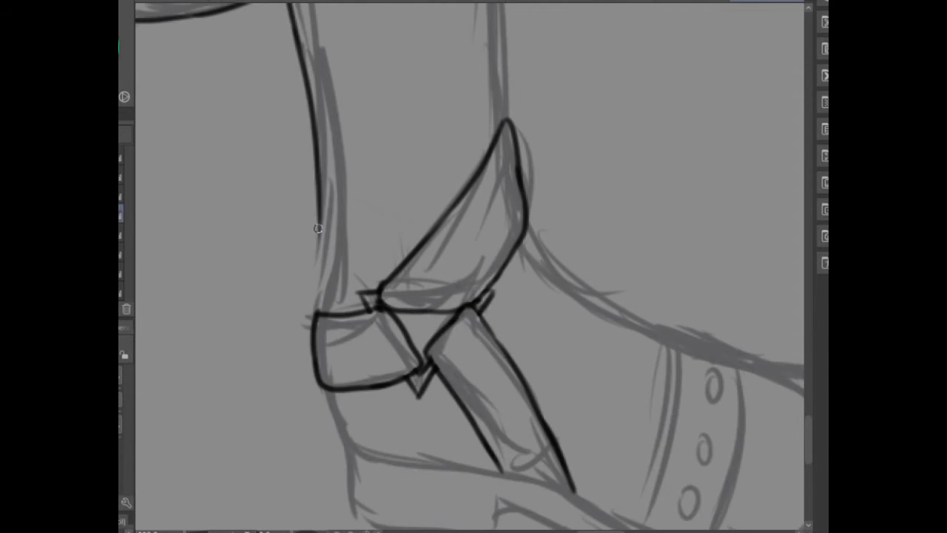
# - In a mirrored view, ink the near boot's heel, instep, rear toe-band edge and the seam above the sole
pyautogui.scroll(-2, 311, 222)
pyautogui.hscroll(2, 311, 222)
pyautogui.press('h')
pyautogui.moveTo(563, 339); pyautogui.dragTo(474, 373)
pyautogui.moveTo(551, 100); pyautogui.dragTo(418, 385)
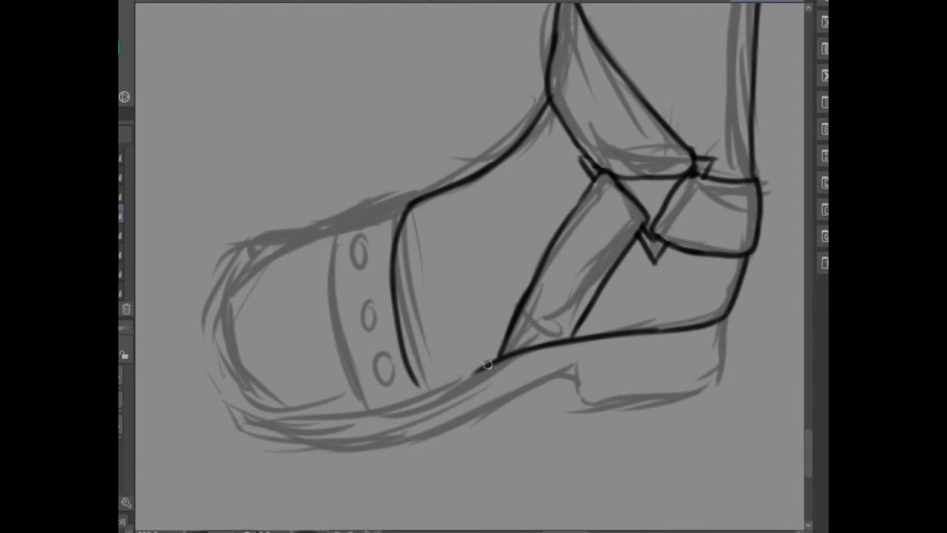
pyautogui.moveTo(492, 361); pyautogui.dragTo(340, 411)
# - Ink the front edge of the near boot's toe band, the rounded toe cap, the sole and the heel block
pyautogui.moveTo(380, 204); pyautogui.dragTo(355, 405)
pyautogui.moveTo(403, 362); pyautogui.dragTo(421, 396)
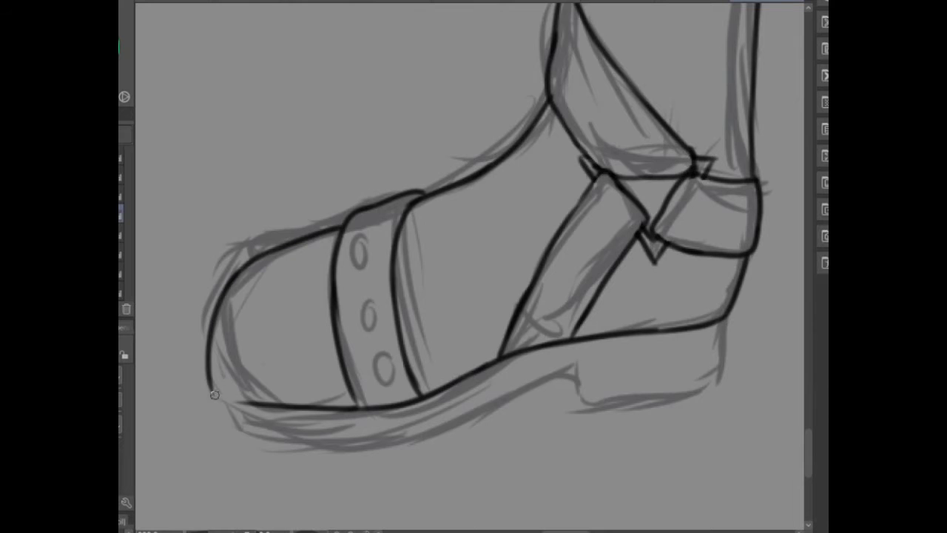
pyautogui.moveTo(388, 432)
pyautogui.mouseDown()
pyautogui.moveTo(540, 370)
pyautogui.moveTo(566, 373)
pyautogui.mouseUp()
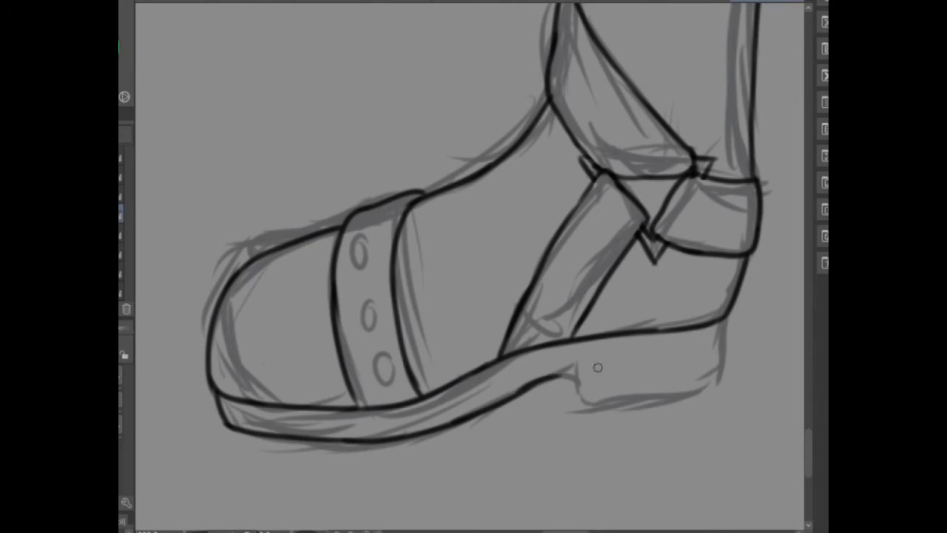
pyautogui.moveTo(721, 319); pyautogui.dragTo(719, 386)
pyautogui.moveTo(718, 388); pyautogui.dragTo(566, 410)
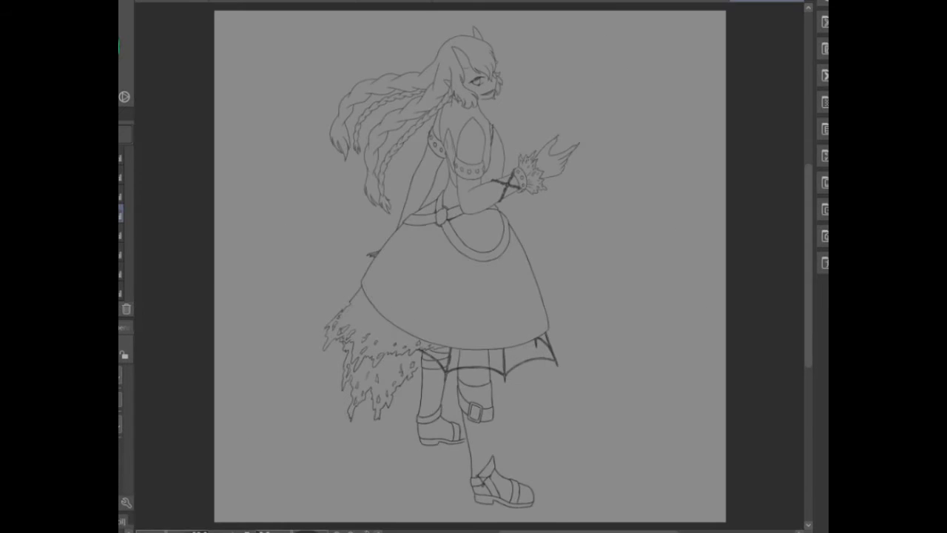
pyautogui.scroll(5, 454, 349)
pyautogui.scroll(3, 469, 266)
pyautogui.scroll(-8, 469, 267)
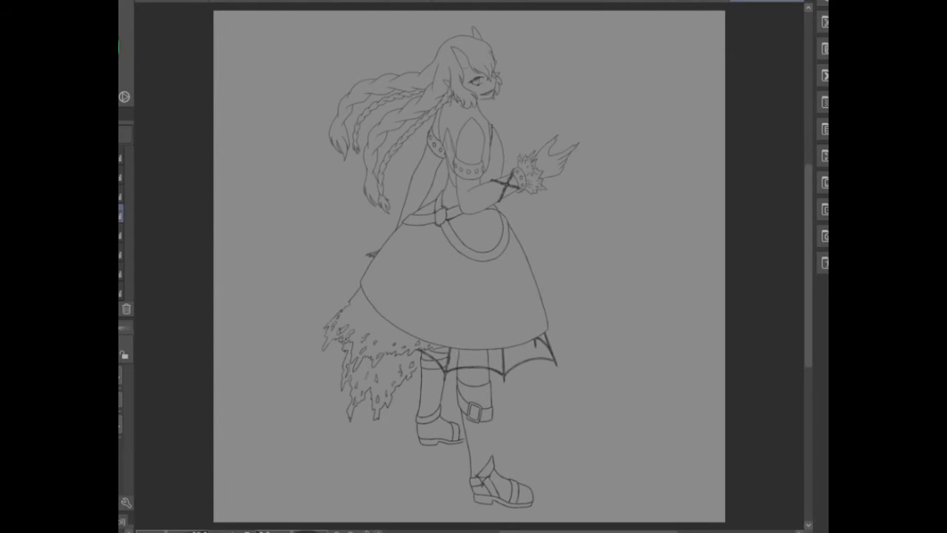
pyautogui.scroll(5, 474, 222)
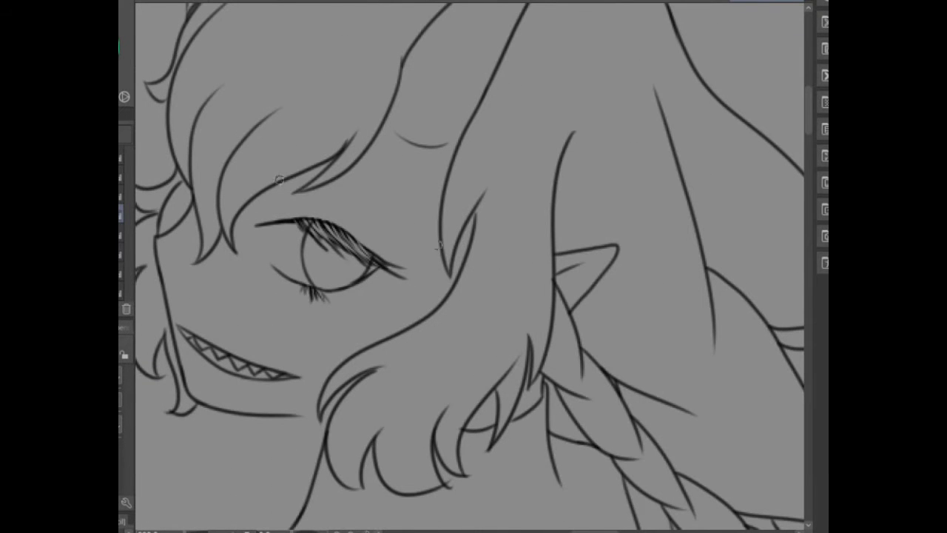
# - Undo the recent strokes around the eye and eyebrow and bring them back with redo
pyautogui.hotkey('ctrl', 'z')
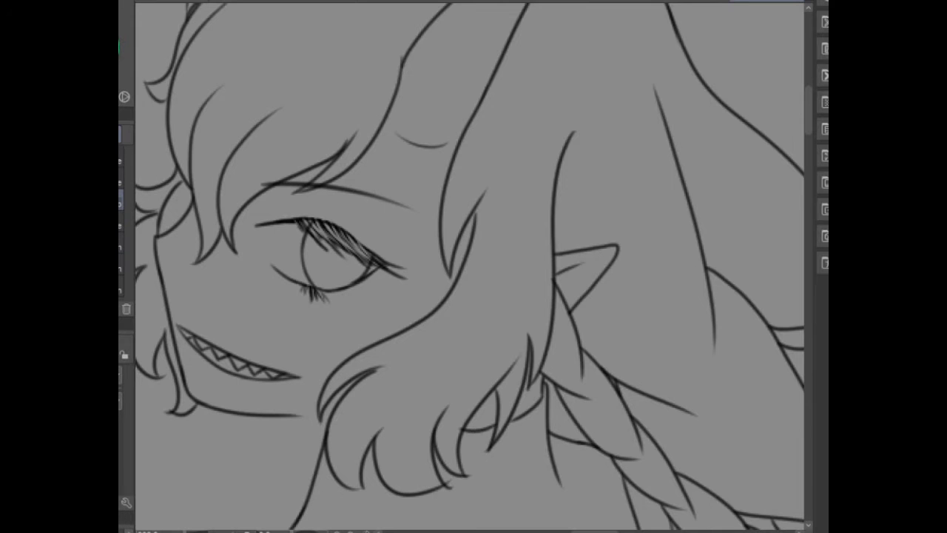
pyautogui.hotkey('ctrl', 'z')
pyautogui.hotkey('ctrl', 'z')
pyautogui.hotkey('ctrl', 'z')
pyautogui.hotkey('ctrl', 'z')
pyautogui.hotkey('ctrl', 'z')
pyautogui.hotkey('ctrl', 'z')
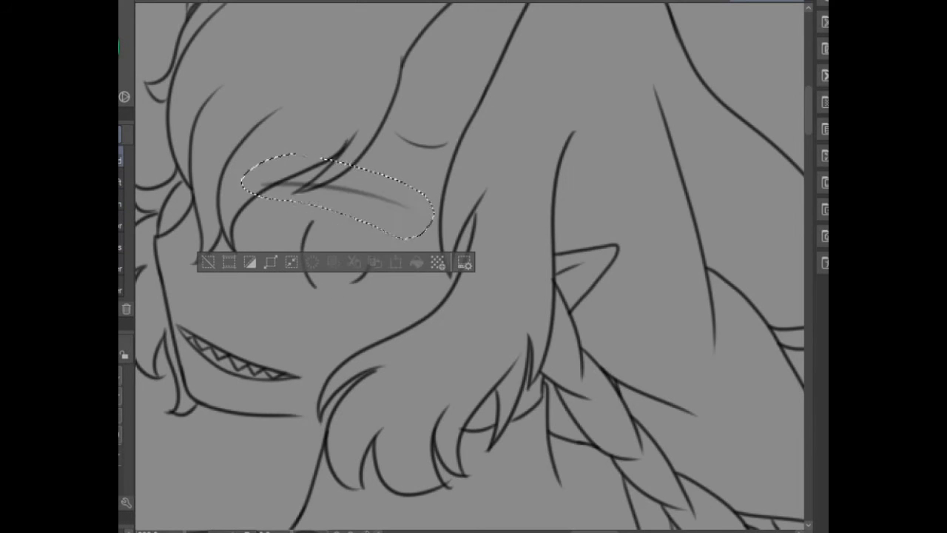
pyautogui.hotkey('ctrl', 'z')
pyautogui.hotkey('ctrl', 'y')
pyautogui.hotkey('ctrl', 'y')
pyautogui.hotkey('ctrl', 'y')
pyautogui.hotkey('ctrl', 'y')
pyautogui.hotkey('ctrl', 'y')
pyautogui.hotkey('ctrl', 'y')
pyautogui.hotkey('ctrl', 'y')
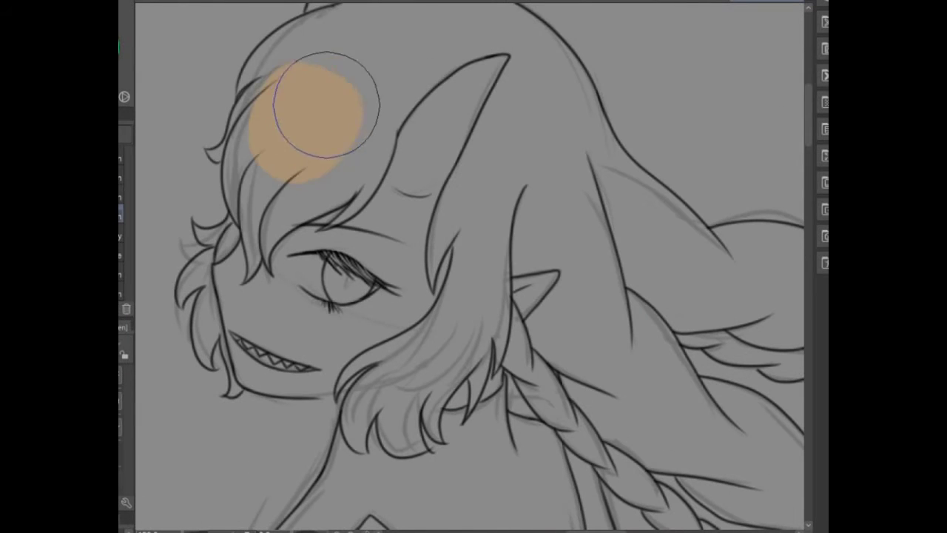
# - Try a large orange brush stroke over the hair and face
pyautogui.moveTo(326, 103)
pyautogui.mouseDown()
pyautogui.moveTo(221, 151)
pyautogui.moveTo(248, 222)
pyautogui.moveTo(311, 195)
pyautogui.moveTo(248, 80)
pyautogui.moveTo(196, 318)
pyautogui.mouseUp()
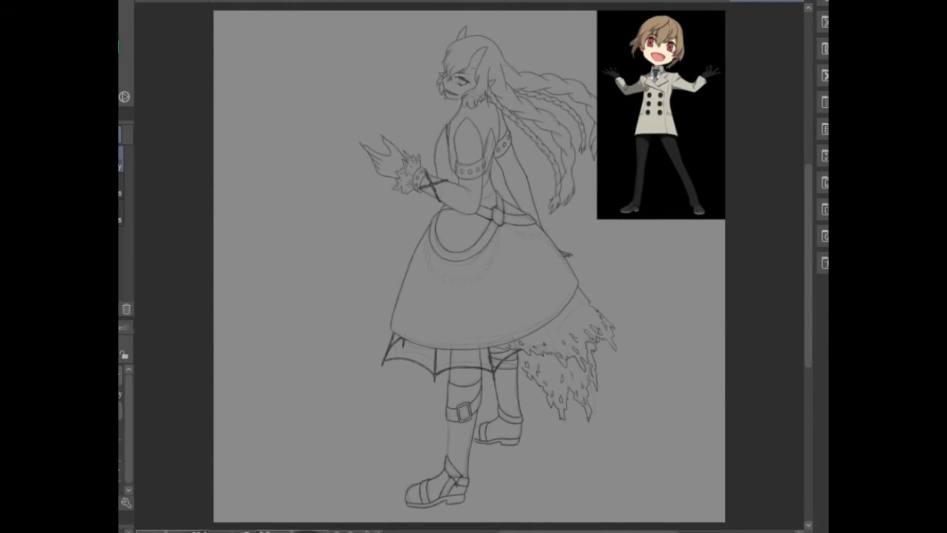
# - Close the open outline along the near shin and reselect the background around the character, checking legs, waist and braids for leaks
pyautogui.scroll(8, 489, 414)
pyautogui.hotkey('ctrl', 'd')
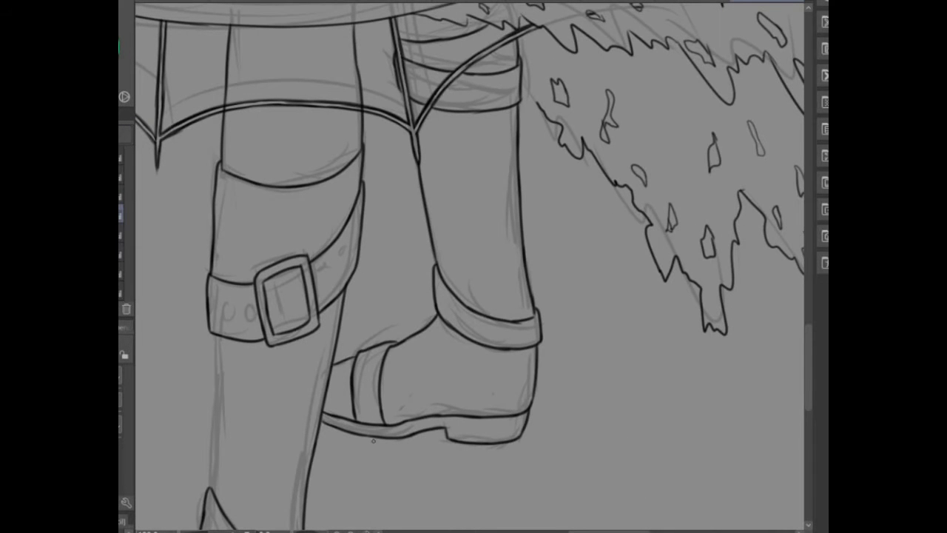
pyautogui.scroll(-3, 373, 440)
pyautogui.scroll(4, 470, 266)
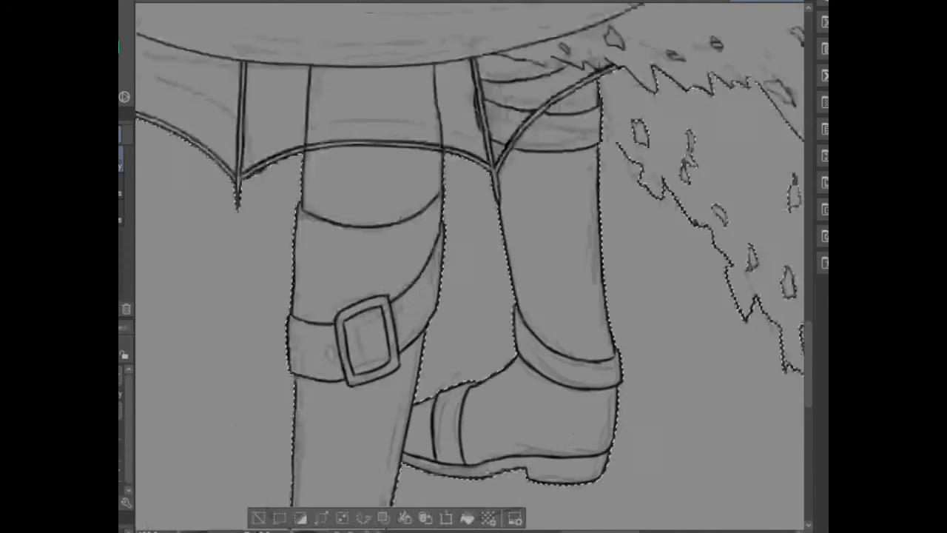
pyautogui.hscroll(4, 469, 267)
pyautogui.hotkey('ctrl', 'd')
pyautogui.scroll(6, 469, 267)
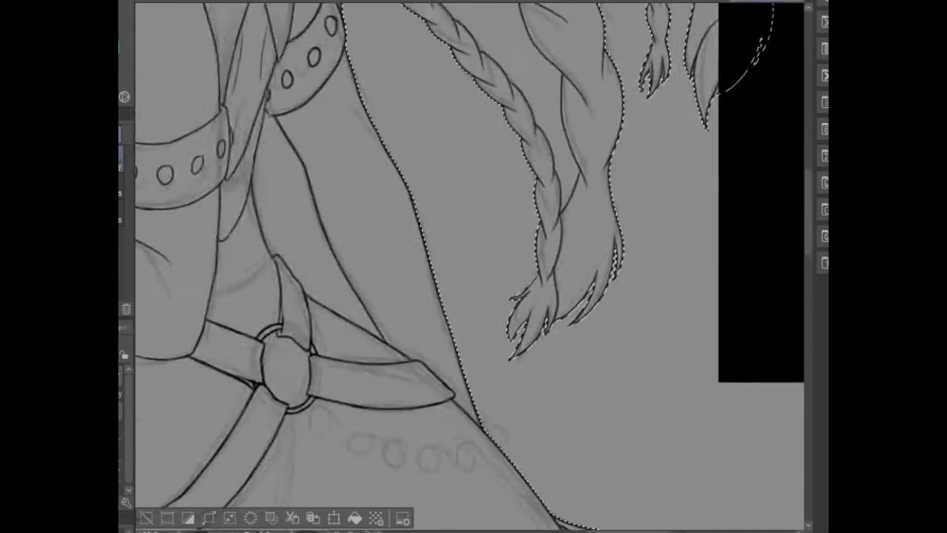
pyautogui.hscroll(3, 470, 266)
pyautogui.hotkey('ctrl', 'd')
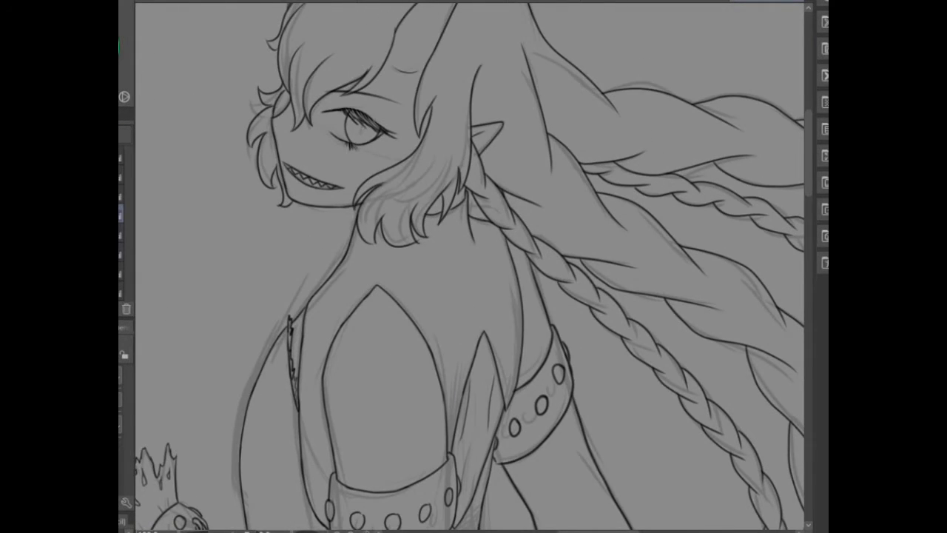
# - Select the background around the figure, including the openings between arm and torso, below the skirt and in the ragged cloth
pyautogui.scroll(-1, 470, 266)
pyautogui.hscroll(4, 470, 266)
pyautogui.scroll(-3, 470, 266)
pyautogui.hscroll(-4, 469, 266)
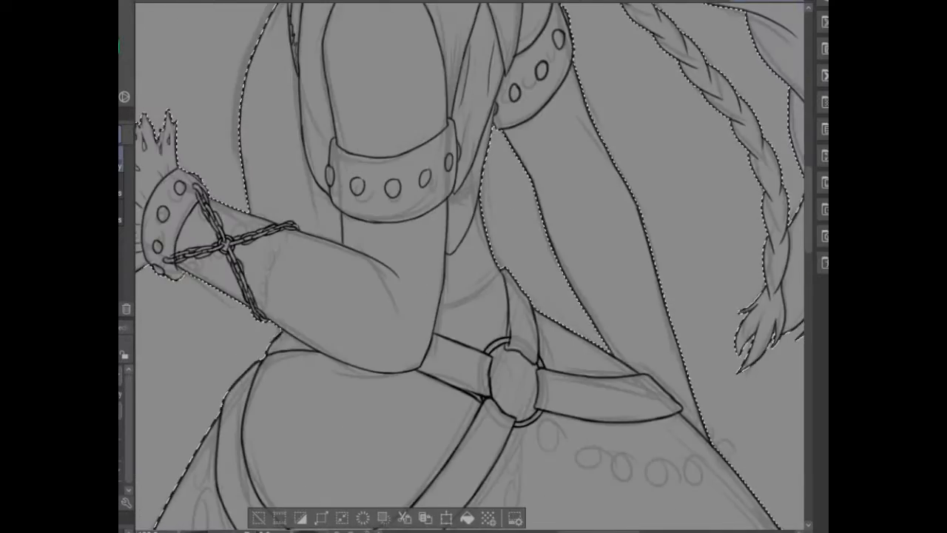
pyautogui.scroll(-4, 470, 266)
pyautogui.hscroll(3, 469, 266)
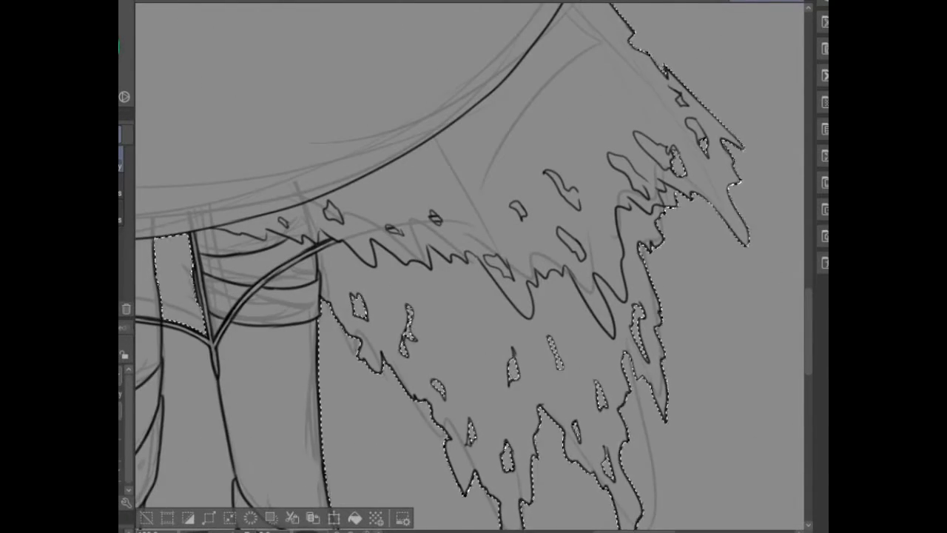
# - Extend the selection into the narrow gap beside the hand and the small holes of the ragged wrist cuff
pyautogui.scroll(4, 470, 267)
pyautogui.hscroll(-3, 470, 267)
pyautogui.scroll(3, 469, 266)
pyautogui.hscroll(-2, 470, 266)
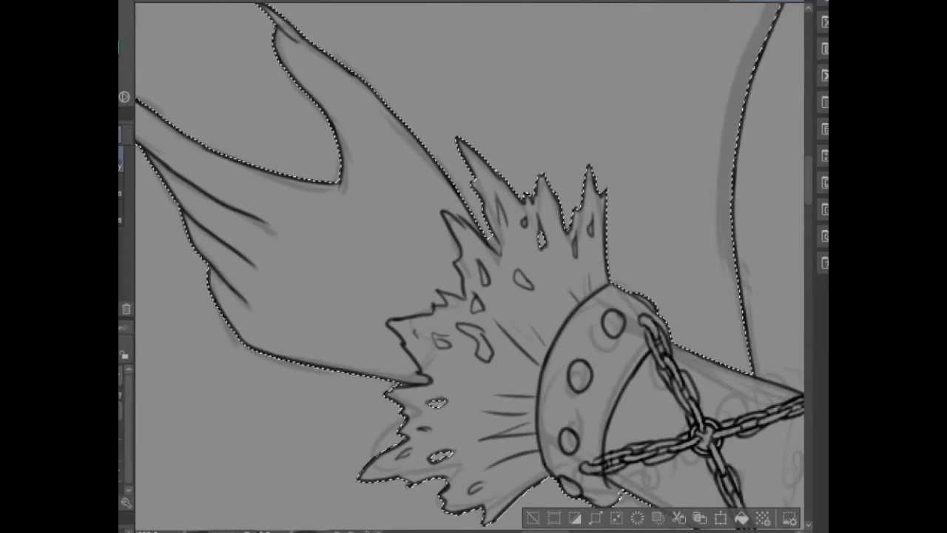
pyautogui.scroll(5, 424, 319)
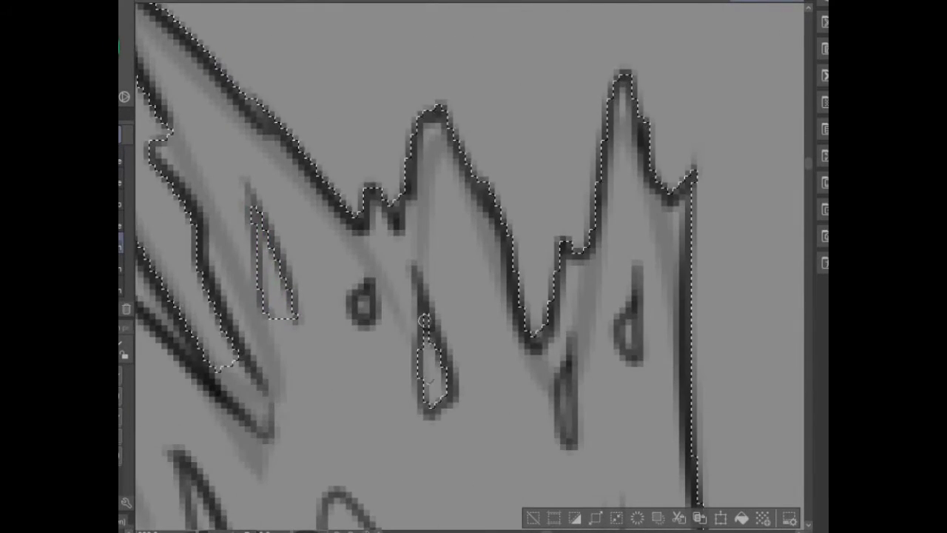
pyautogui.hscroll(3, 424, 320)
pyautogui.press('-')
pyautogui.press('-')
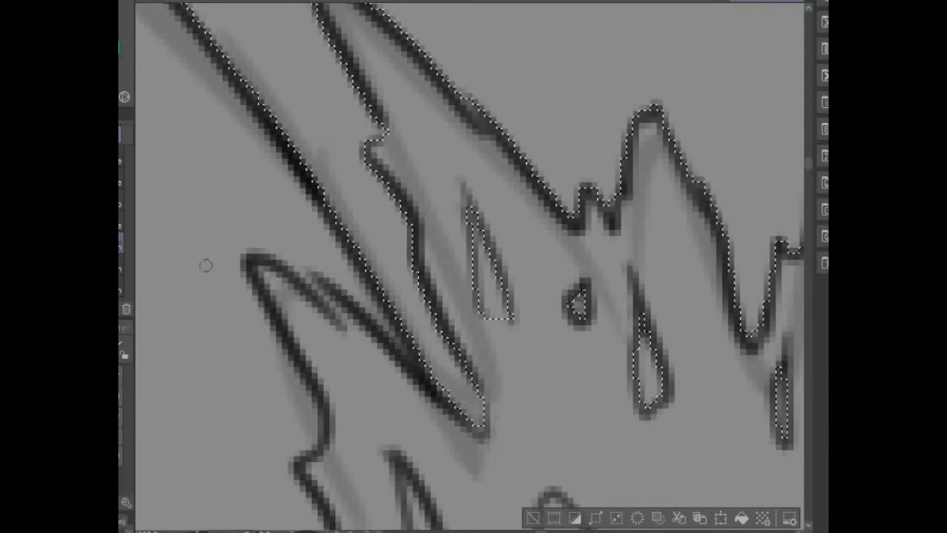
pyautogui.scroll(-3, 206, 265)
pyautogui.scroll(2, 205, 264)
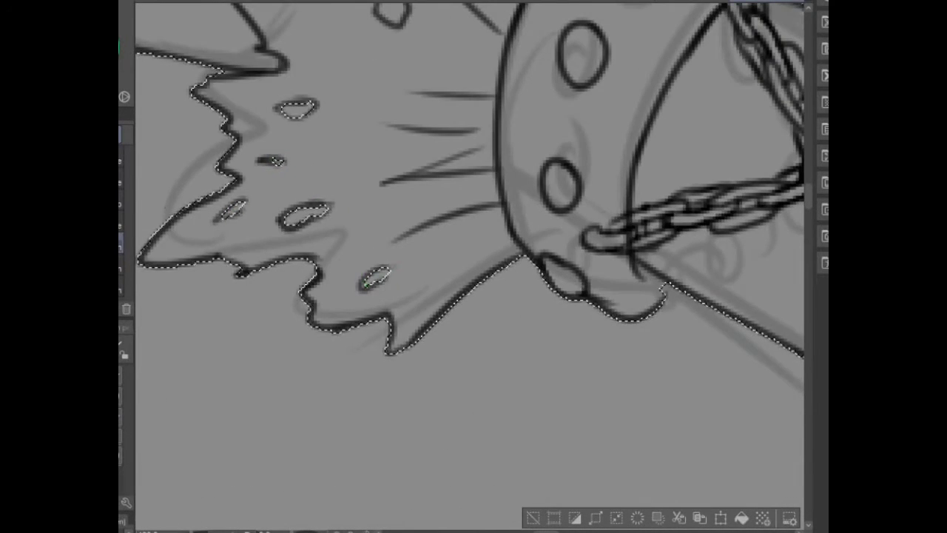
# - Refine the selection edge along the studded cuff, the forearm and the ends of the wrist chains
pyautogui.hscroll(5, 469, 266)
pyautogui.scroll(-2, 473, 267)
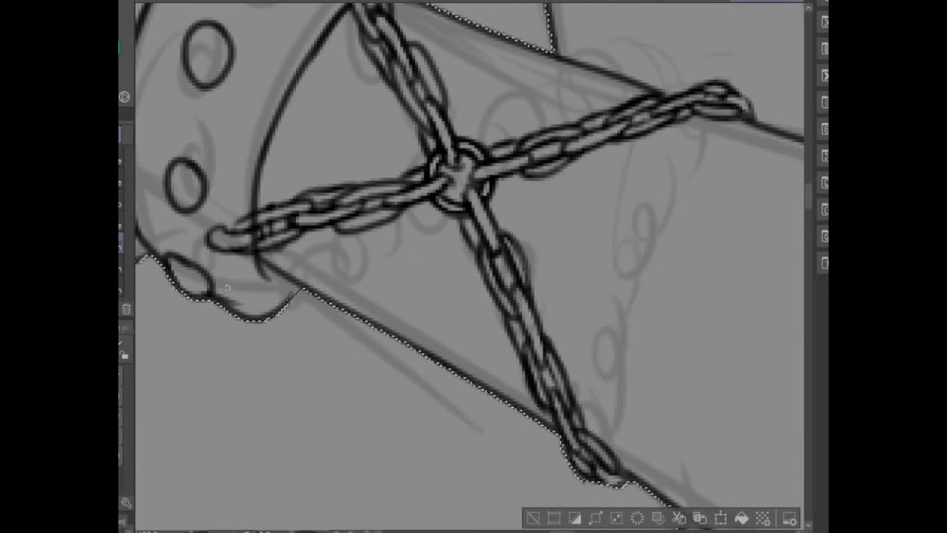
pyautogui.scroll(5, 582, 474)
pyautogui.scroll(-3, 469, 266)
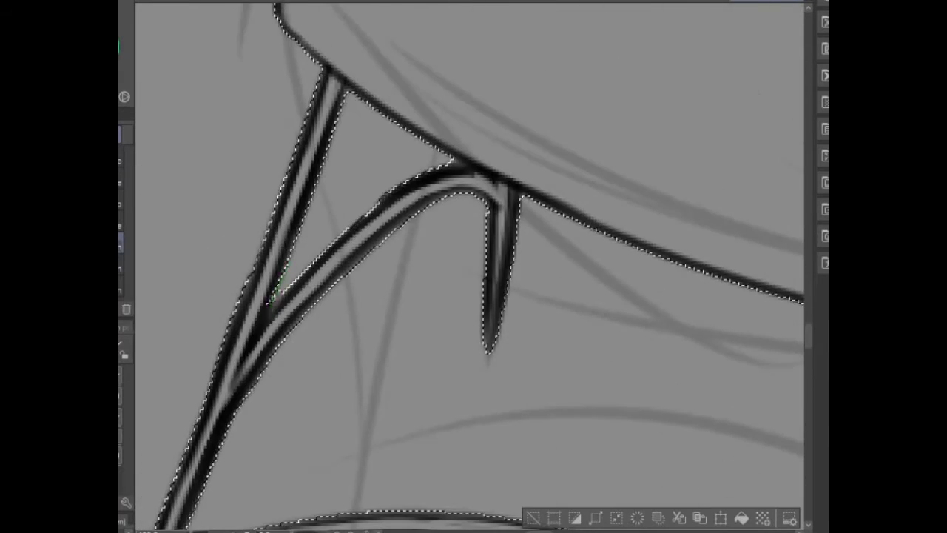
# - Extend the selection into the pointed corners between the underskirt ribs and along the legs below them
pyautogui.scroll(3, 470, 266)
pyautogui.scroll(-3, 469, 266)
pyautogui.hscroll(2, 469, 266)
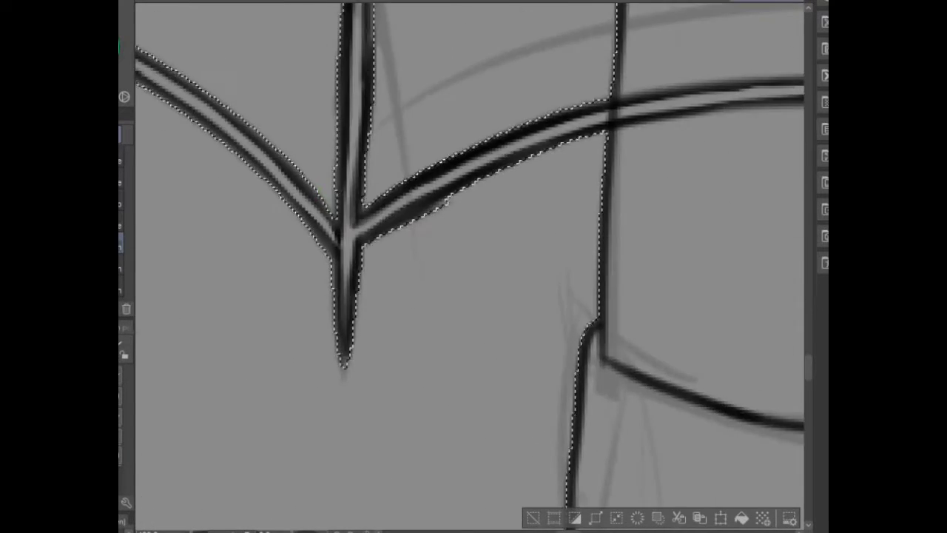
pyautogui.scroll(-3, 469, 266)
pyautogui.scroll(3, 469, 266)
pyautogui.scroll(-3, 470, 266)
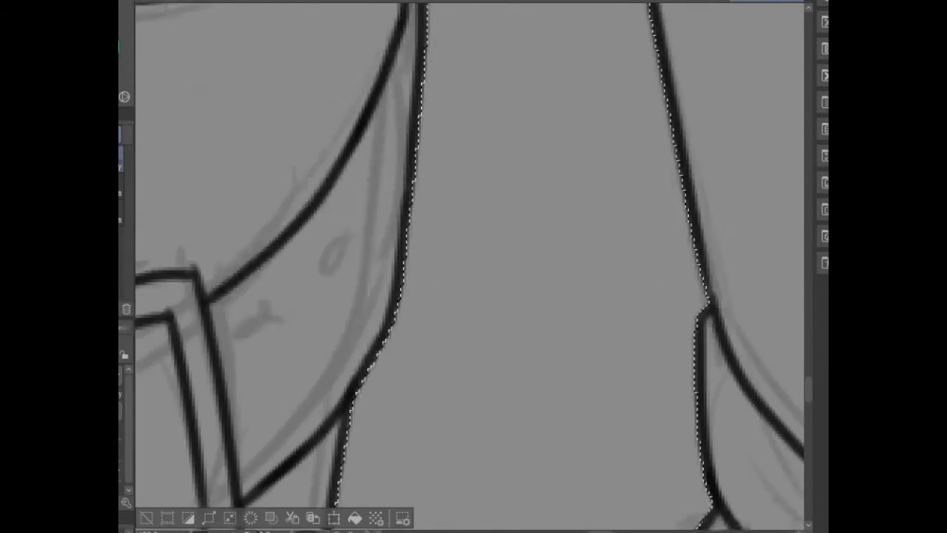
# - Refine the selection inside the small holes and along the jagged edges of the ragged cloth
pyautogui.hscroll(2, 469, 266)
pyautogui.scroll(3, 470, 267)
pyautogui.scroll(-3, 470, 266)
pyautogui.hscroll(2, 469, 266)
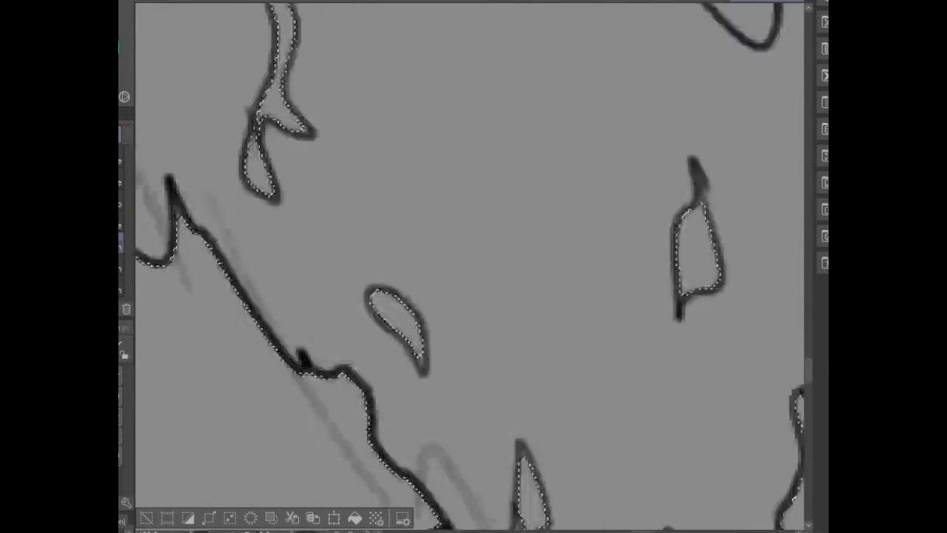
pyautogui.scroll(-3, 470, 266)
pyautogui.scroll(3, 470, 266)
pyautogui.scroll(-3, 292, 154)
pyautogui.hscroll(1, 293, 153)
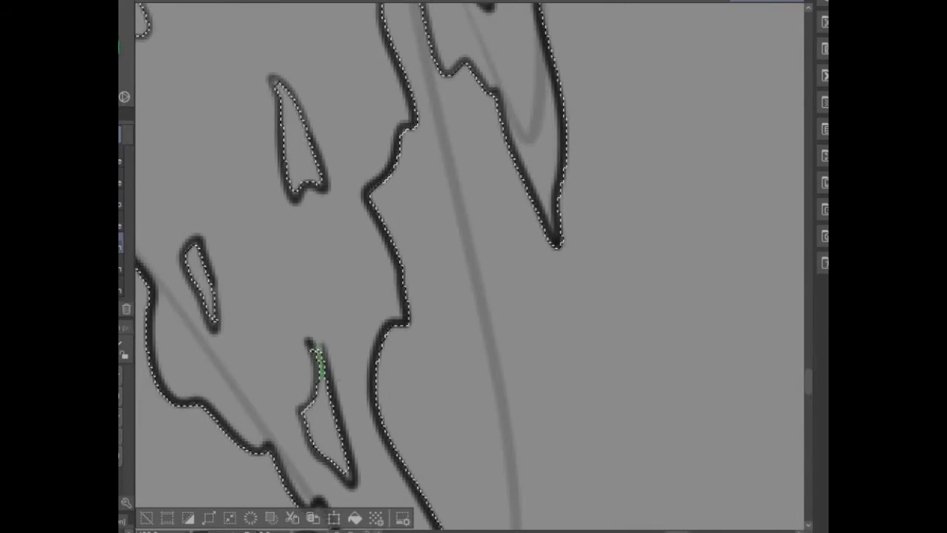
pyautogui.scroll(-3, 292, 154)
pyautogui.scroll(2, 292, 154)
pyautogui.scroll(-3, 292, 154)
pyautogui.scroll(2, 293, 154)
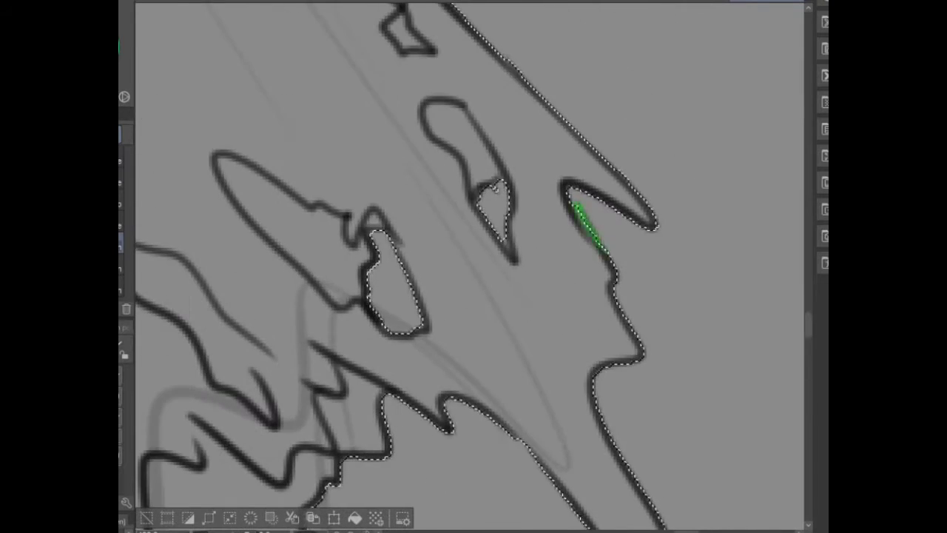
# - Refine the selection edge in the narrow notches between the pointed hair tips and along the lower hair strands
pyautogui.scroll(-3, 588, 222)
pyautogui.scroll(-3, 470, 266)
pyautogui.scroll(-3, 470, 266)
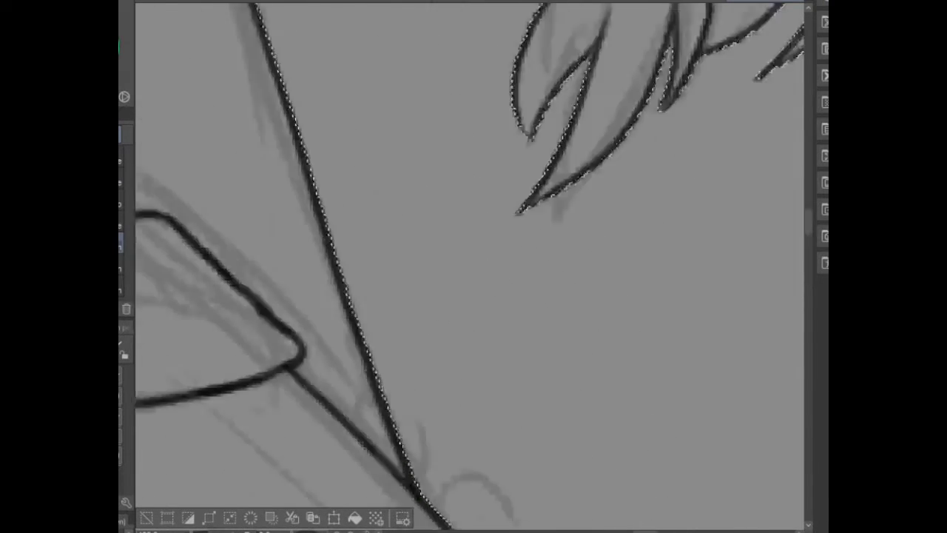
pyautogui.scroll(-3, 470, 266)
pyautogui.scroll(2, 469, 266)
pyautogui.scroll(-3, 469, 267)
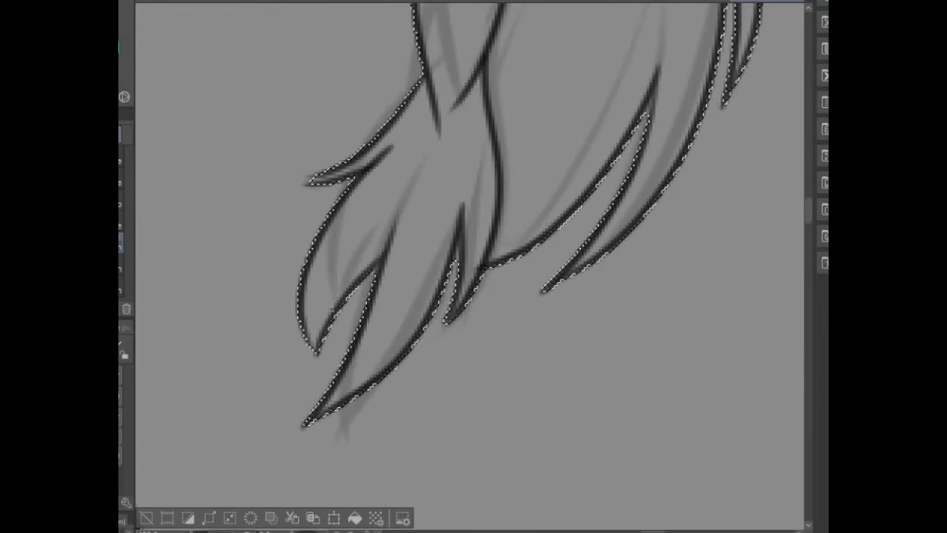
pyautogui.scroll(2, 469, 266)
pyautogui.scroll(-6, 470, 266)
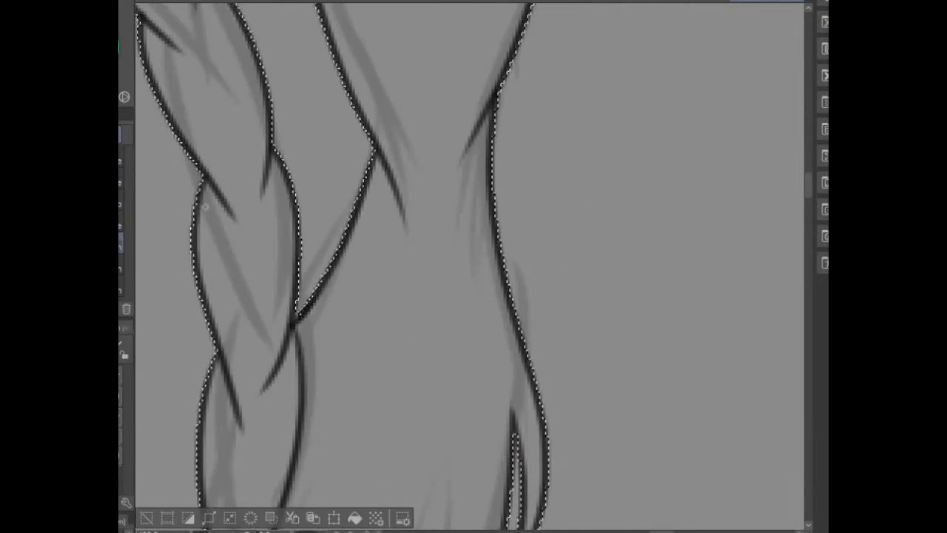
# - Extend the selection into the gaps among the braids and along the curls beside the face and neck
pyautogui.scroll(2, 470, 267)
pyautogui.scroll(1, 469, 266)
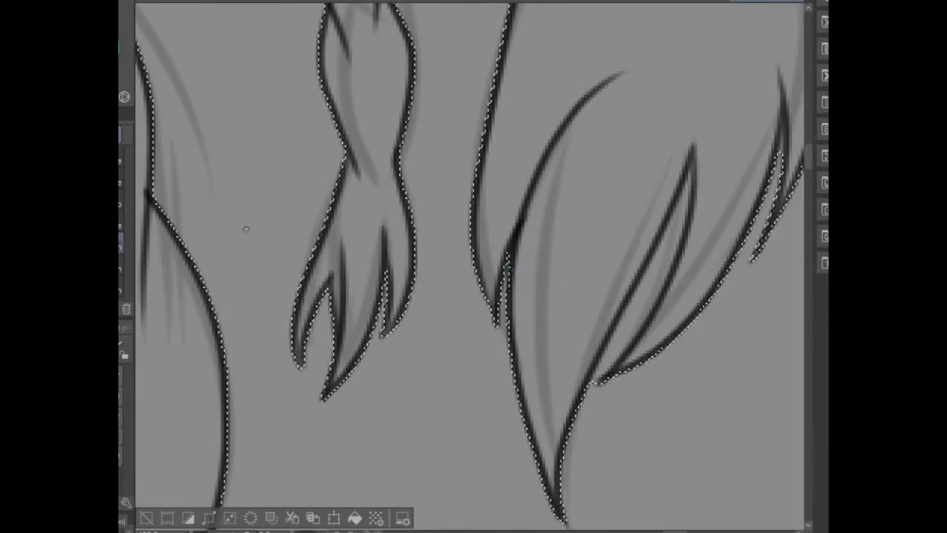
pyautogui.scroll(6, 470, 266)
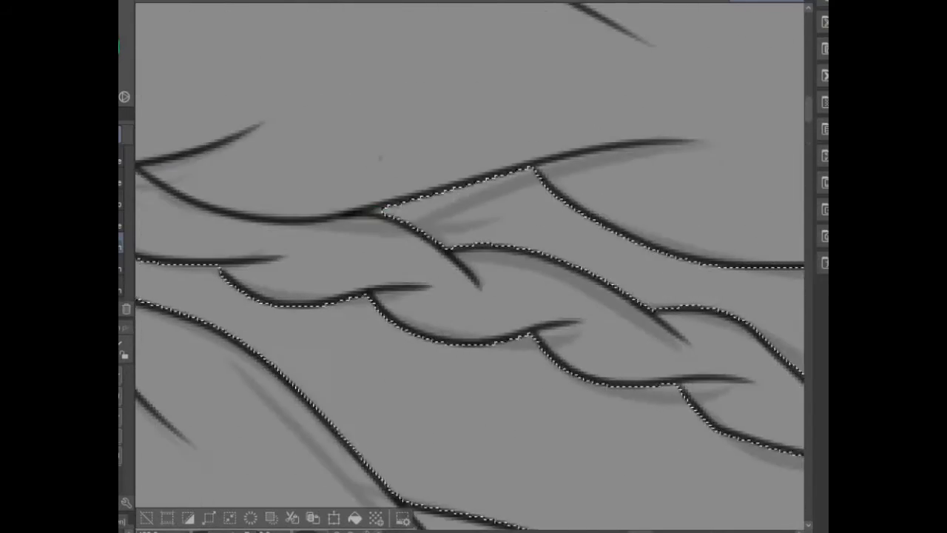
pyautogui.scroll(-6, 470, 266)
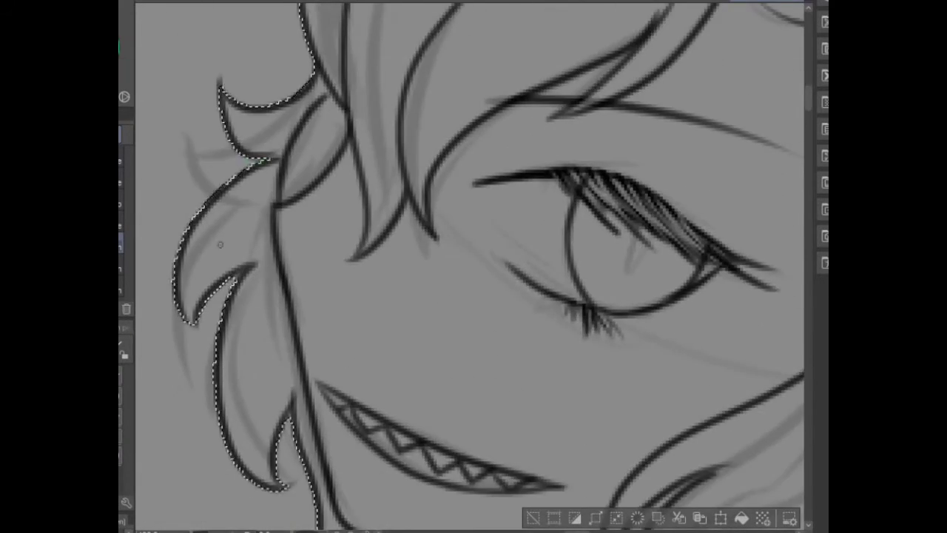
pyautogui.scroll(-3, 238, 222)
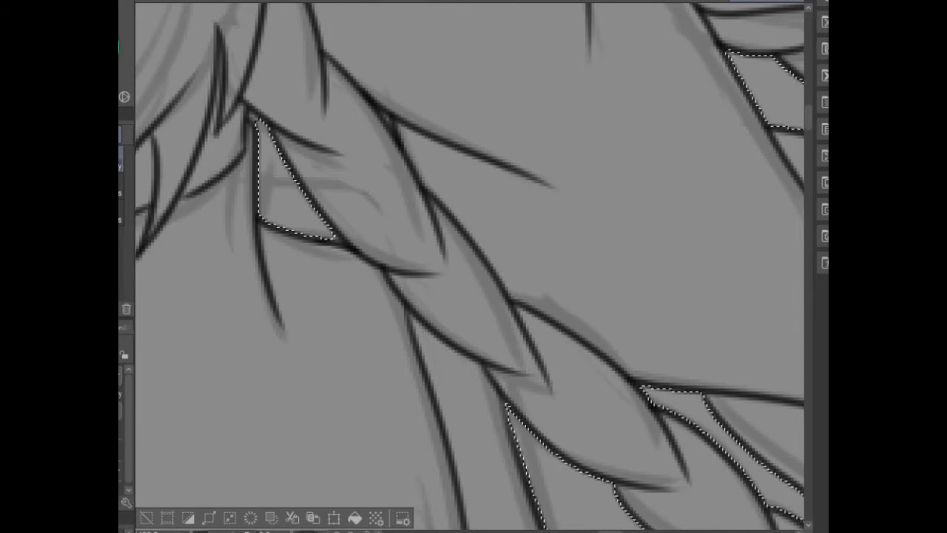
# - Invert the background selection onto the figure, fill the figure with a pale cream skin base and clear the selection
pyautogui.hotkey('ctrl', '0')
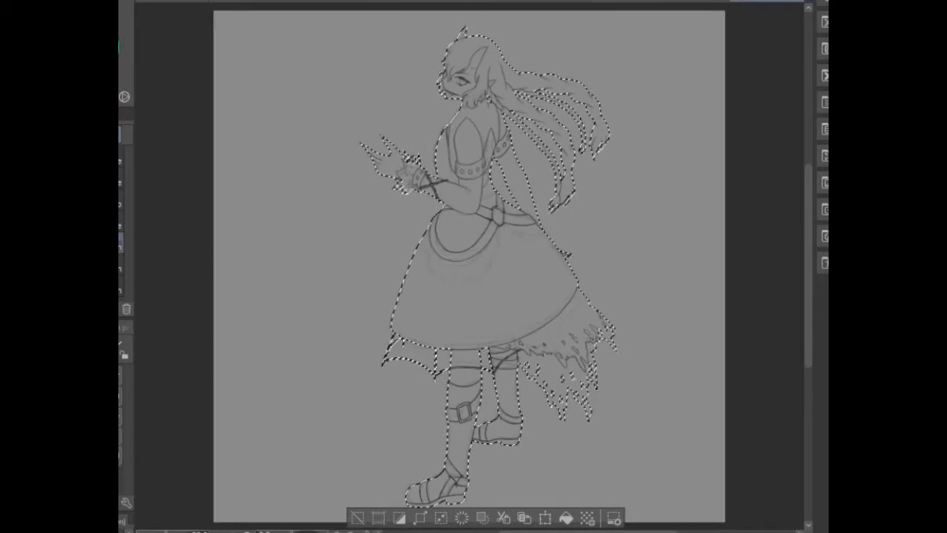
pyautogui.hotkey('ctrl', 'shift', 'i')
pyautogui.hotkey('ctrl', 'd')
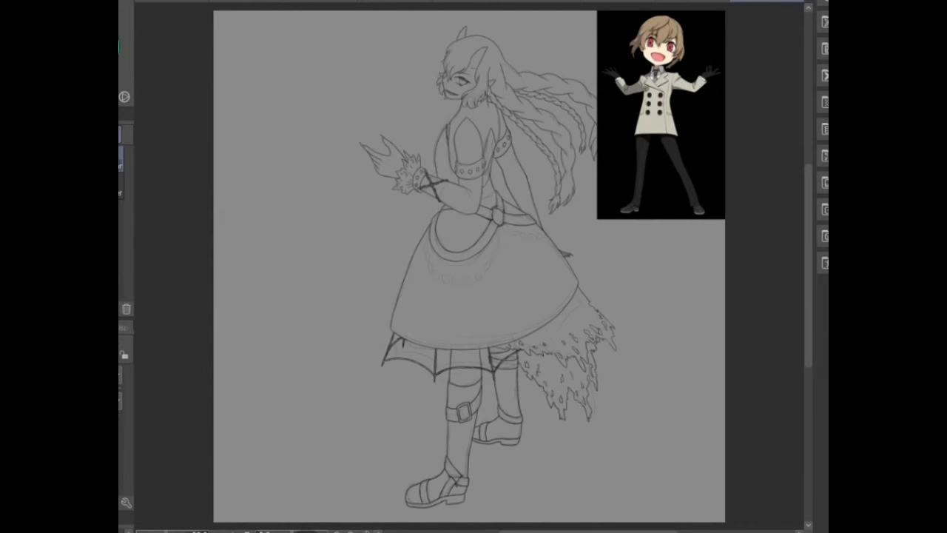
# - Airbrush a soft pink blush across the cheeks, nose and forehead and over the fingers of the raised hand
pyautogui.scroll(6, 462, 81)
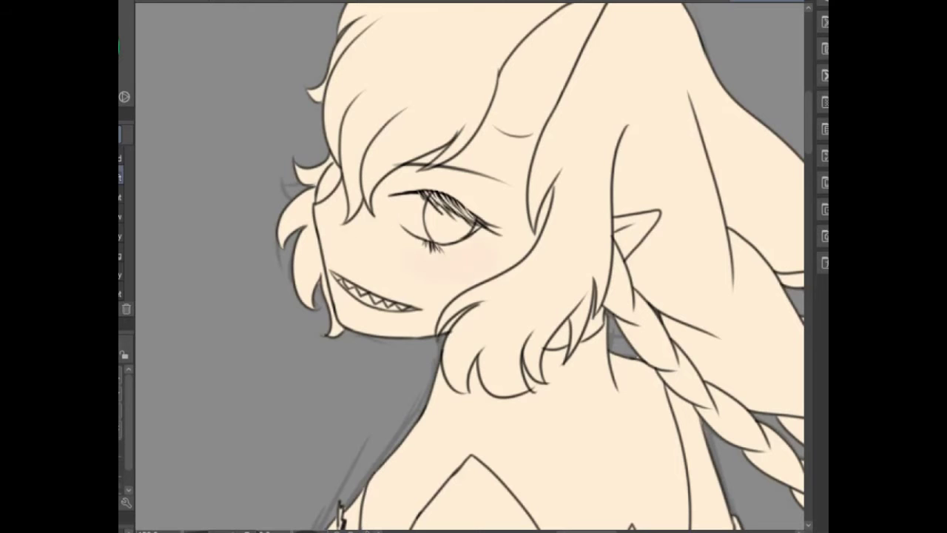
pyautogui.moveTo(399, 222)
pyautogui.mouseDown()
pyautogui.moveTo(450, 262)
pyautogui.moveTo(404, 249)
pyautogui.moveTo(504, 71)
pyautogui.moveTo(380, 175)
pyautogui.moveTo(543, 224)
pyautogui.moveTo(468, 294)
pyautogui.moveTo(341, 214)
pyautogui.mouseUp()
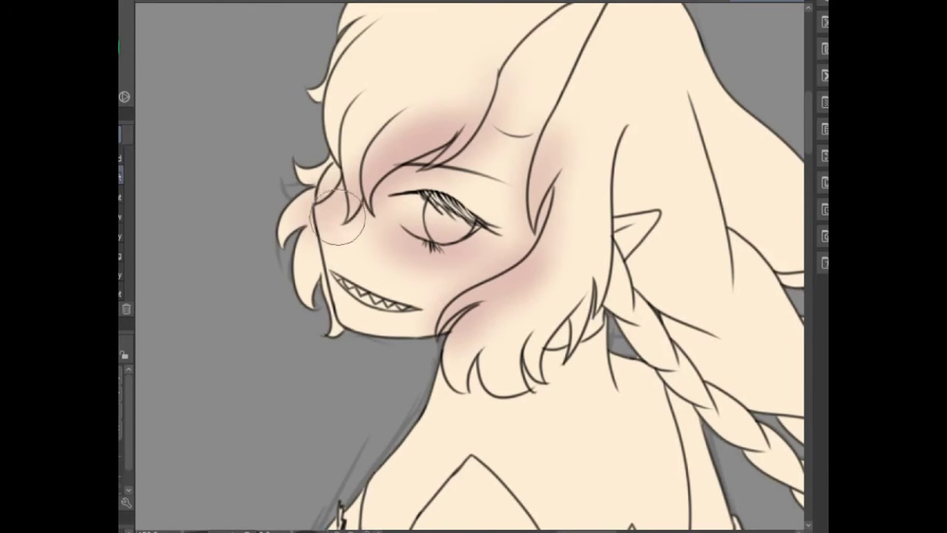
pyautogui.scroll(-3, 338, 216)
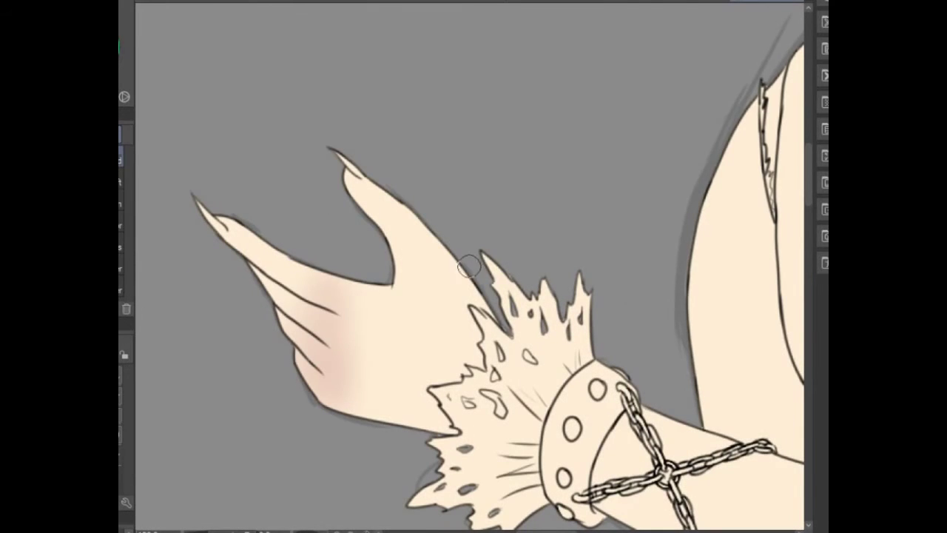
pyautogui.moveTo(371, 316); pyautogui.dragTo(358, 375)
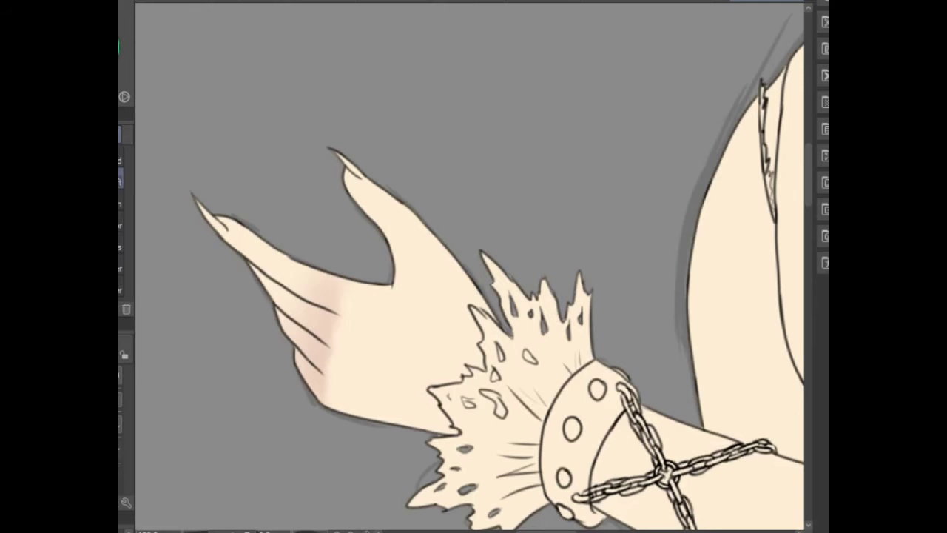
pyautogui.hotkey('ctrl', 'z')
pyautogui.hotkey('ctrl', 'y')
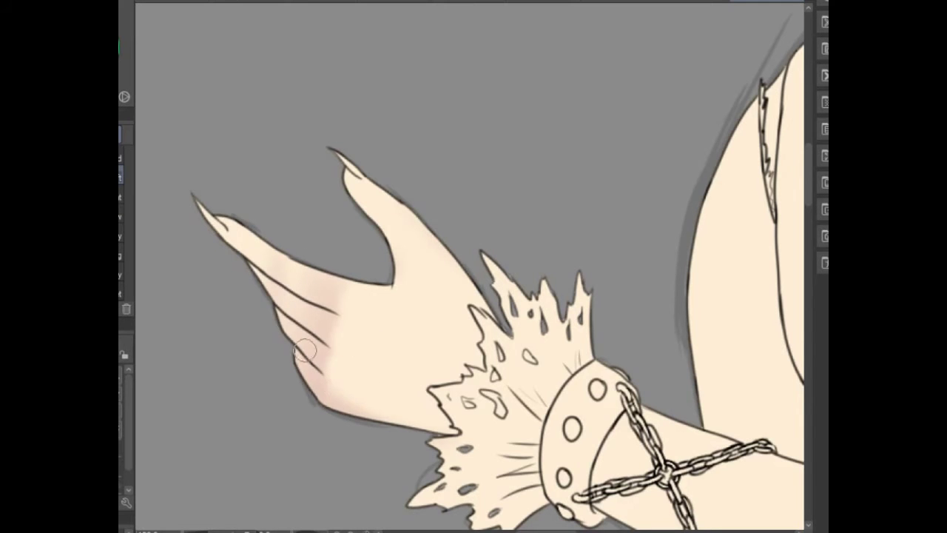
# - Airbrush pink blush around the wrist beneath the ragged cuff and on the elbows of both arms
pyautogui.scroll(-3, 304, 351)
pyautogui.scroll(3, 666, 148)
pyautogui.moveTo(224, 469); pyautogui.dragTo(461, 274)
pyautogui.moveTo(577, 451); pyautogui.dragTo(652, 400)
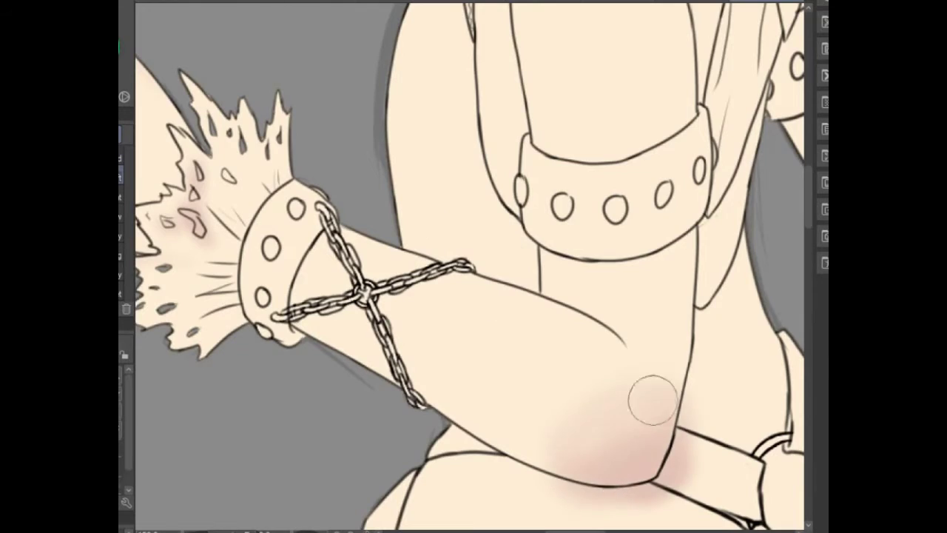
pyautogui.hscroll(5, 652, 400)
pyautogui.moveTo(463, 131)
pyautogui.mouseDown()
pyautogui.moveTo(424, 158)
pyautogui.moveTo(449, 168)
pyautogui.moveTo(441, 116)
pyautogui.mouseUp()
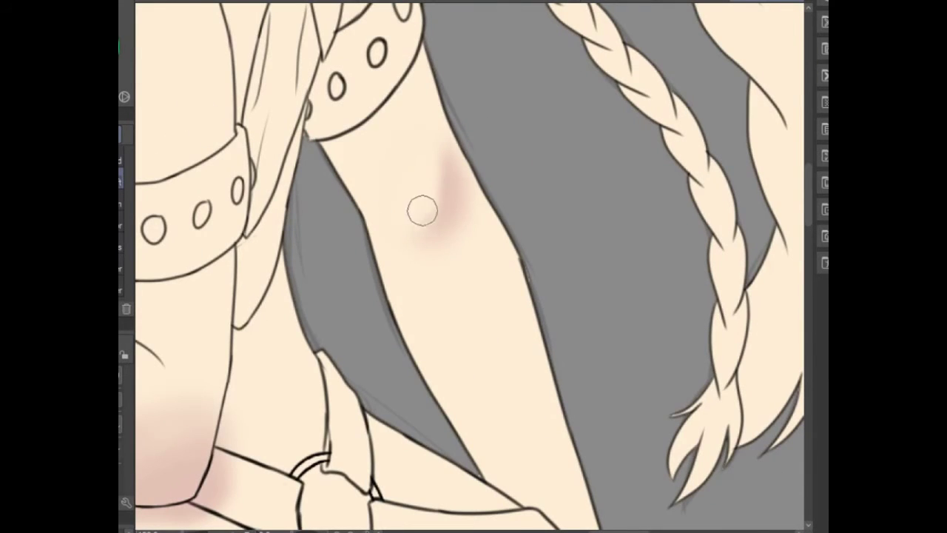
# - Airbrush a soft pink blush over the bare shoulder inside the pointed sleeve opening
pyautogui.scroll(-3, 422, 211)
pyautogui.scroll(5, 423, 211)
pyautogui.scroll(4, 422, 211)
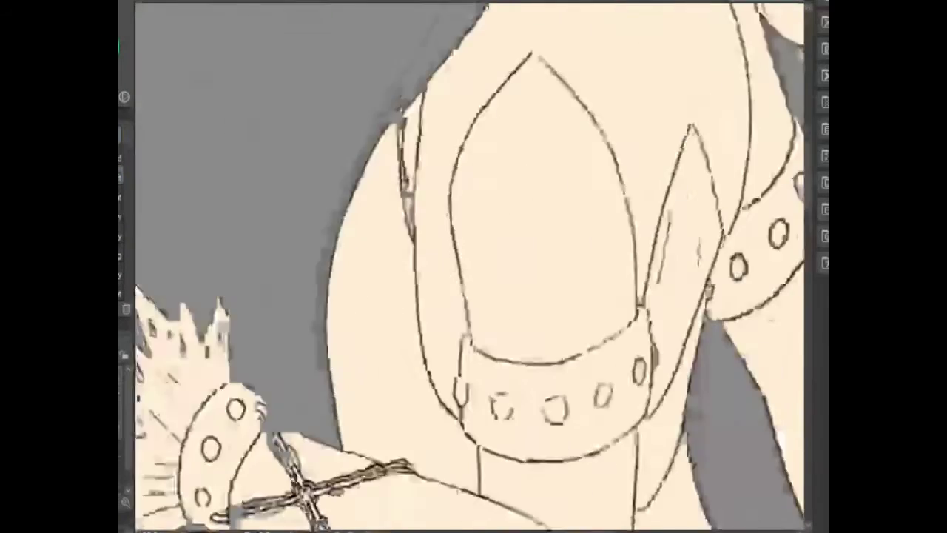
pyautogui.scroll(-2, 275, 190)
pyautogui.moveTo(266, 184); pyautogui.dragTo(317, 222)
pyautogui.scroll(-4, 317, 222)
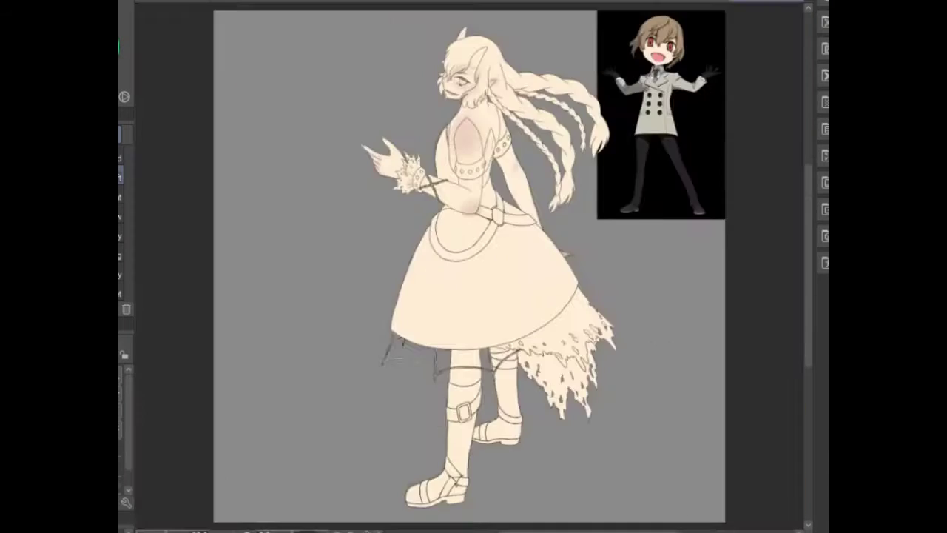
# - Airbrush soft brown shading along the forearm's underside, around the elbow and on the upper arm below the studded armband
pyautogui.scroll(6, 466, 170)
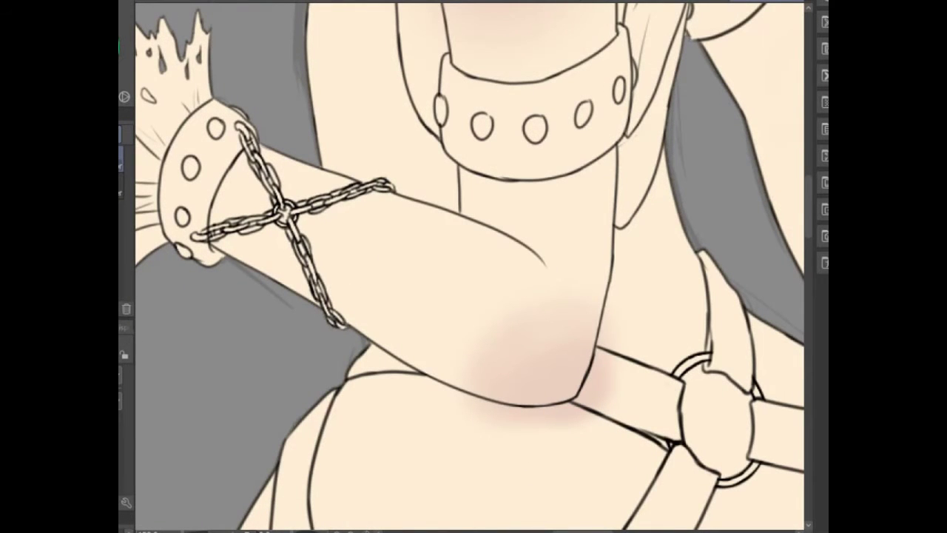
pyautogui.moveTo(218, 247)
pyautogui.mouseDown()
pyautogui.moveTo(417, 350)
pyautogui.moveTo(587, 381)
pyautogui.mouseUp()
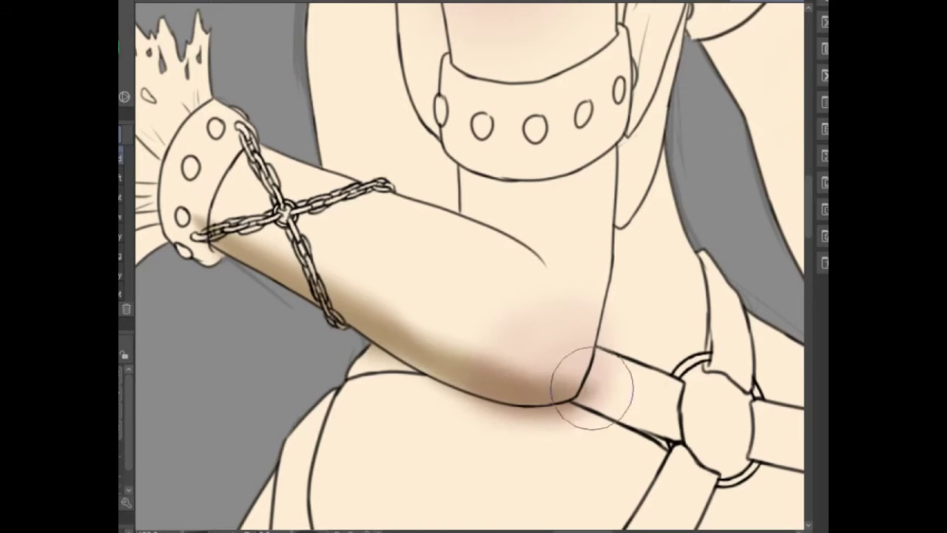
pyautogui.hotkey('ctrl', 'z')
pyautogui.hotkey('ctrl', 'z')
pyautogui.hotkey('ctrl', 'y')
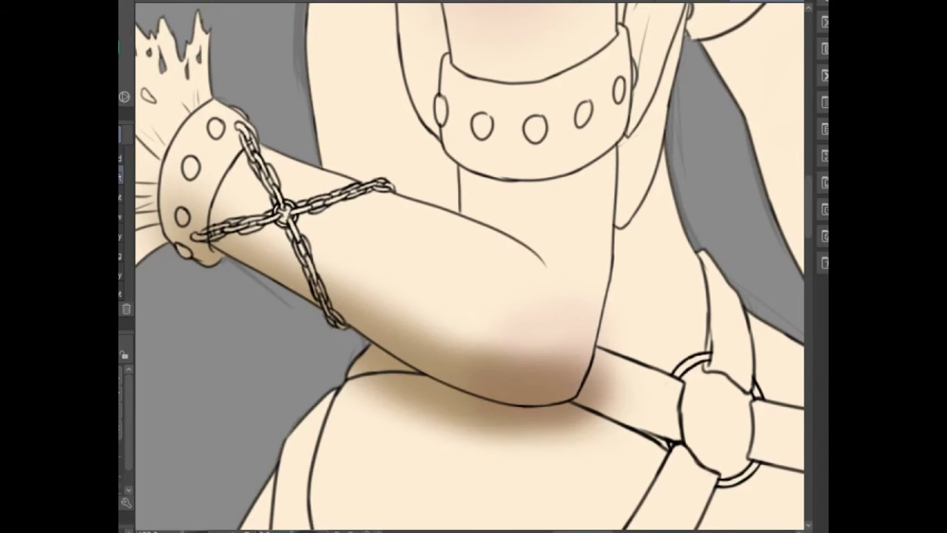
pyautogui.moveTo(517, 163); pyautogui.dragTo(459, 236)
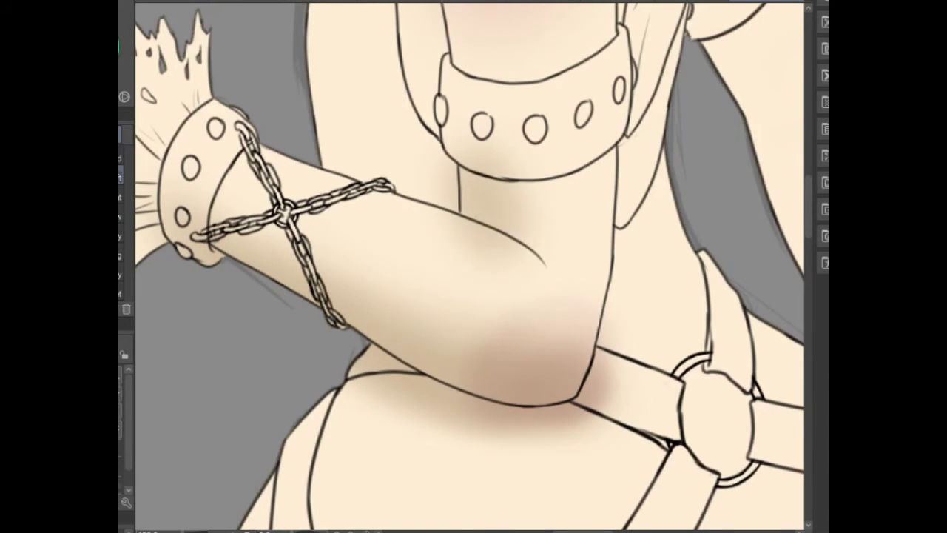
pyautogui.moveTo(620, 248); pyautogui.dragTo(588, 237)
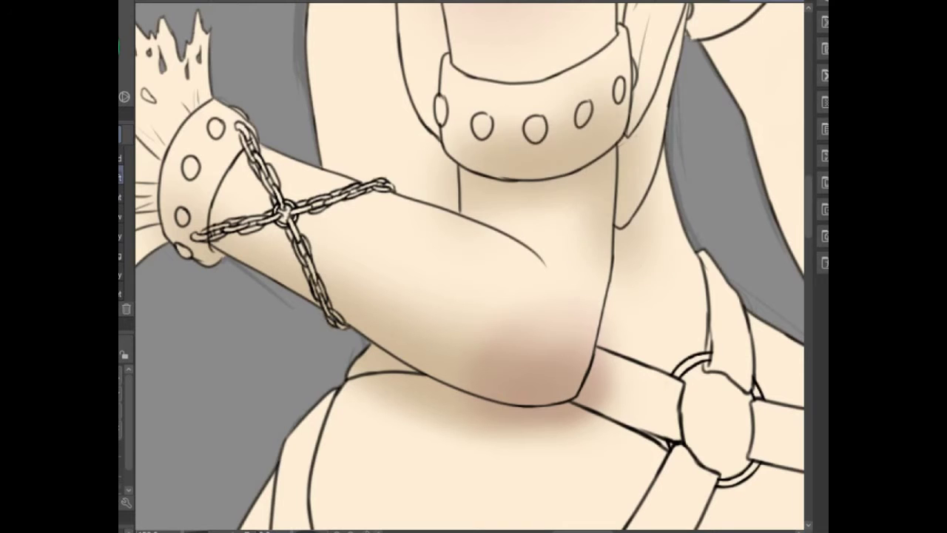
# - Airbrush soft brown shading on the edge of the bare shoulder and on the face beneath the hair
pyautogui.moveTo(333, 173)
pyautogui.mouseDown()
pyautogui.moveTo(251, 328)
pyautogui.moveTo(251, 369)
pyautogui.mouseUp()
pyautogui.moveTo(376, 285)
pyautogui.mouseDown()
pyautogui.moveTo(253, 302)
pyautogui.moveTo(444, 73)
pyautogui.moveTo(488, 481)
pyautogui.mouseUp()
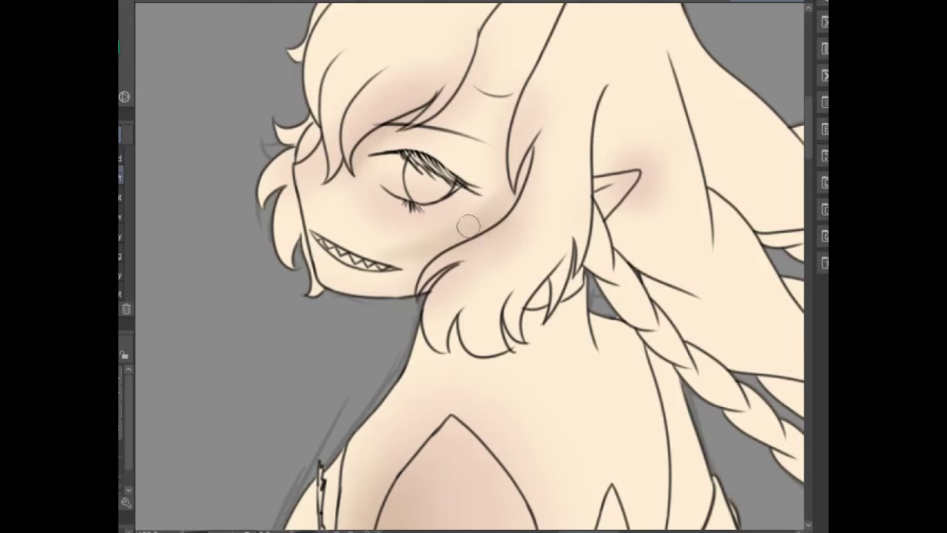
pyautogui.moveTo(387, 249); pyautogui.dragTo(380, 281)
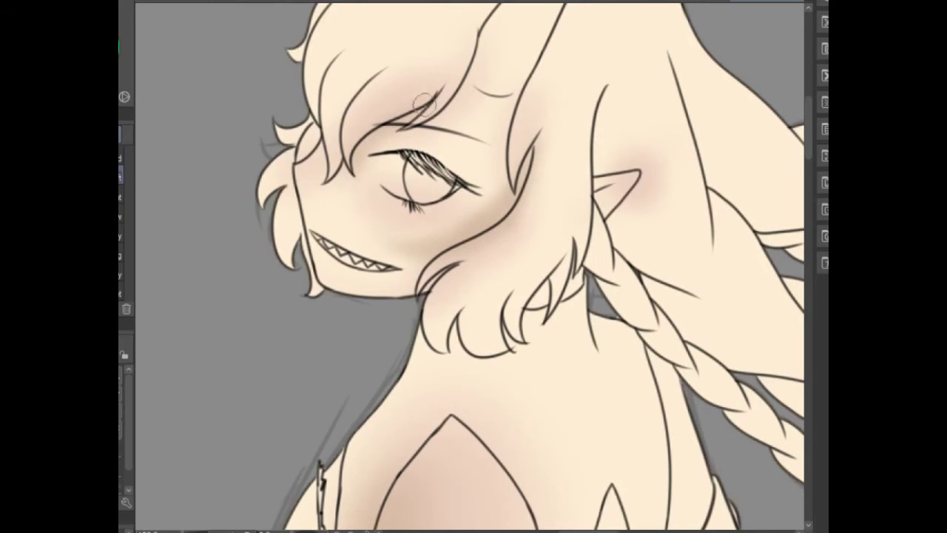
pyautogui.moveTo(314, 152)
pyautogui.mouseDown()
pyautogui.moveTo(299, 214)
pyautogui.moveTo(325, 259)
pyautogui.moveTo(337, 170)
pyautogui.moveTo(319, 153)
pyautogui.moveTo(349, 160)
pyautogui.mouseUp()
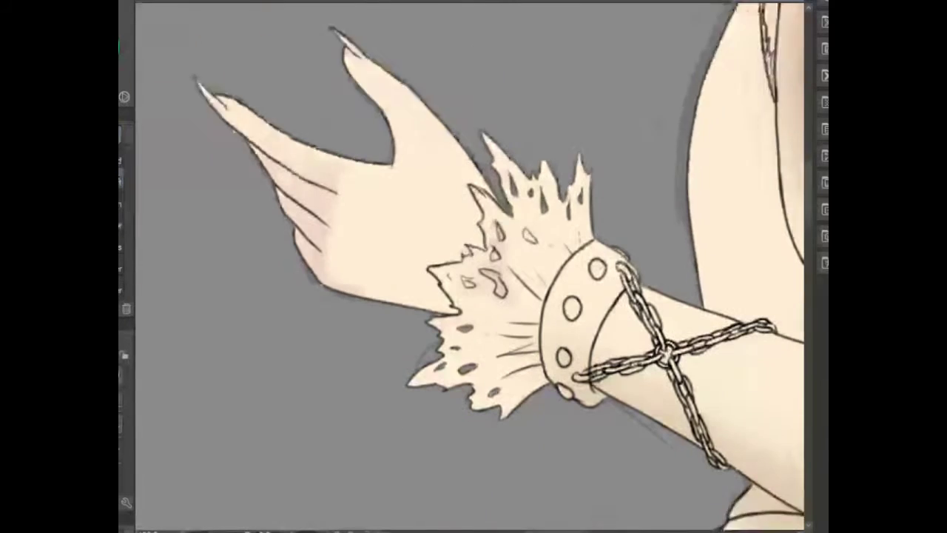
# - Airbrush soft brown shading on the raised hand, along the far arm and across the back of the shoulder
pyautogui.moveTo(444, 333)
pyautogui.mouseDown()
pyautogui.moveTo(321, 313)
pyautogui.moveTo(412, 335)
pyautogui.moveTo(344, 273)
pyautogui.moveTo(414, 271)
pyautogui.moveTo(377, 131)
pyautogui.moveTo(392, 211)
pyautogui.moveTo(287, 191)
pyautogui.mouseUp()
pyautogui.scroll(5, 473, 266)
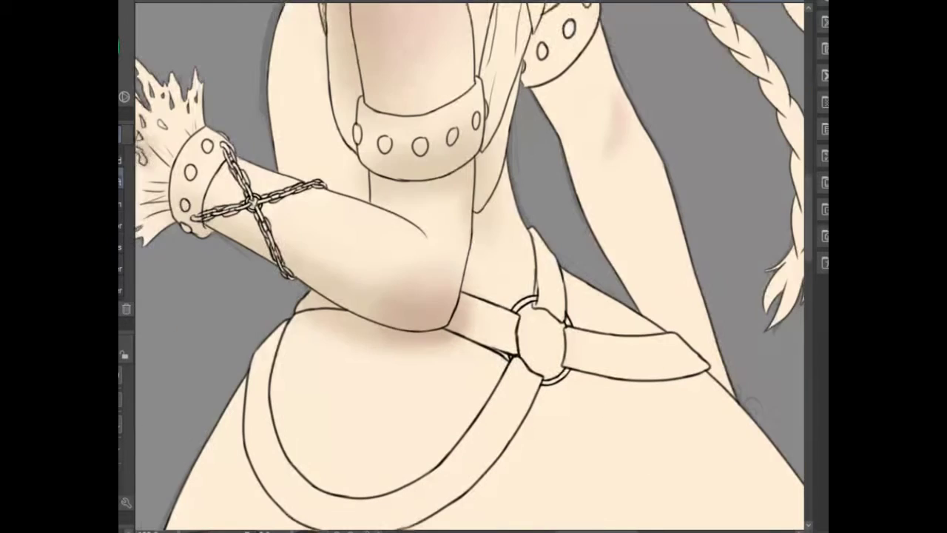
pyautogui.moveTo(340, 295); pyautogui.dragTo(407, 281)
pyautogui.scroll(3, 318, 270)
pyautogui.moveTo(318, 269)
pyautogui.mouseDown()
pyautogui.moveTo(346, 291)
pyautogui.moveTo(370, 383)
pyautogui.mouseUp()
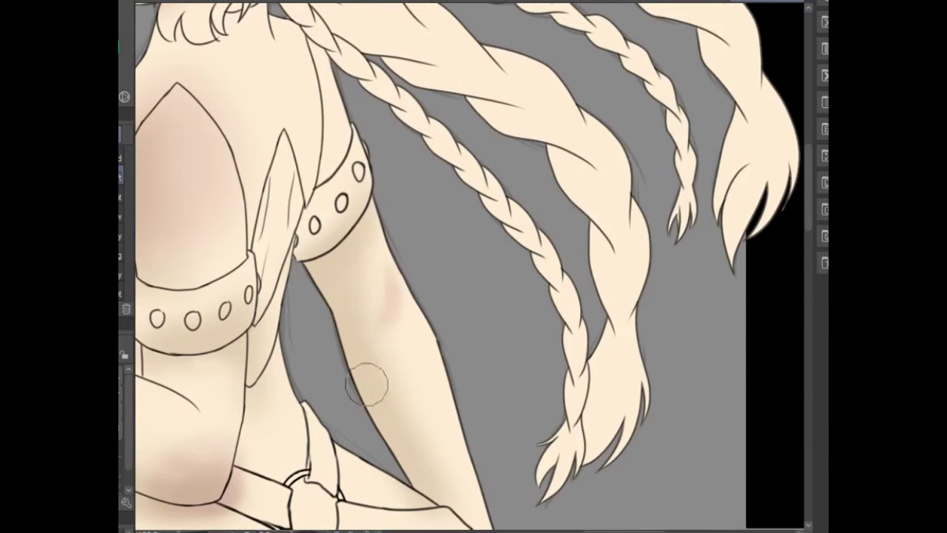
pyautogui.moveTo(318, 185)
pyautogui.mouseDown()
pyautogui.moveTo(282, 112)
pyautogui.moveTo(279, 206)
pyautogui.mouseUp()
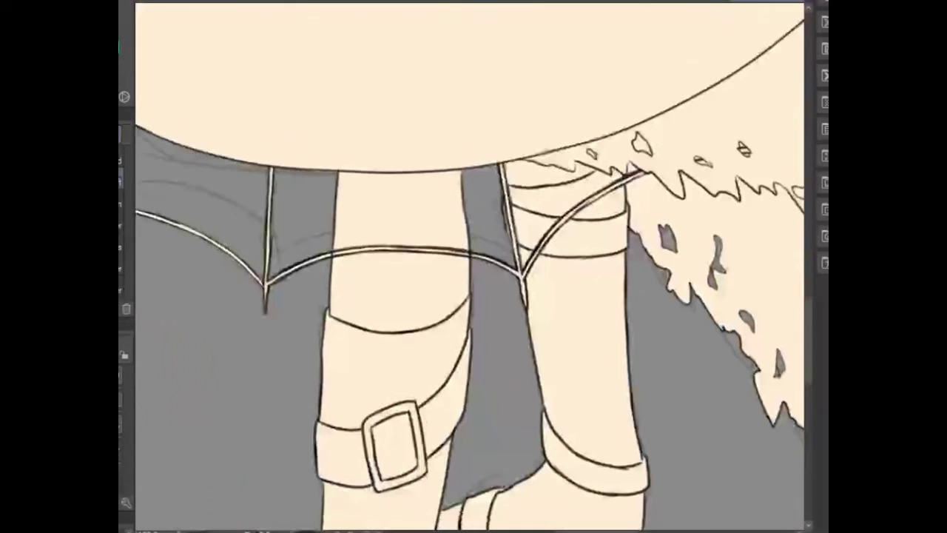
# - Airbrush a soft brown shadow across the tops of both legs beneath the skirt hem
pyautogui.moveTo(532, 222)
pyautogui.mouseDown()
pyautogui.moveTo(414, 185)
pyautogui.moveTo(359, 227)
pyautogui.mouseUp()
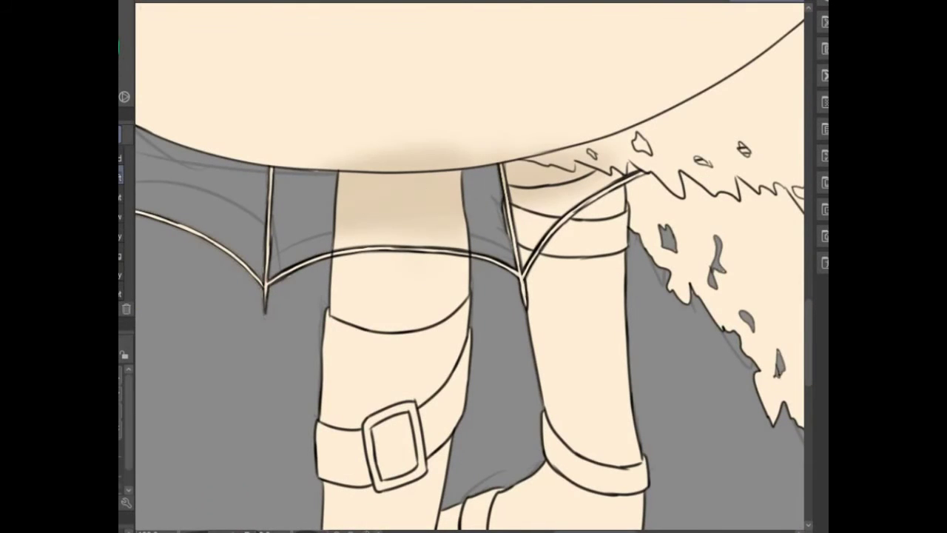
pyautogui.scroll(-5, 282, 304)
pyautogui.scroll(5, 444, 318)
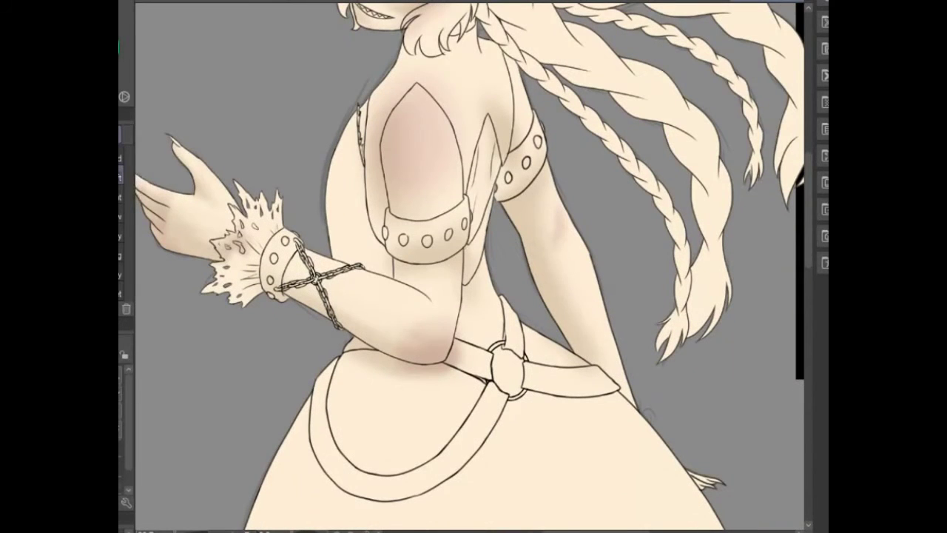
# - Paint the bodice front solid charcoal grey from the torn neckline edge to the forearm, up to the upper arm and armband
pyautogui.scroll(2, 469, 261)
pyautogui.scroll(3, 469, 267)
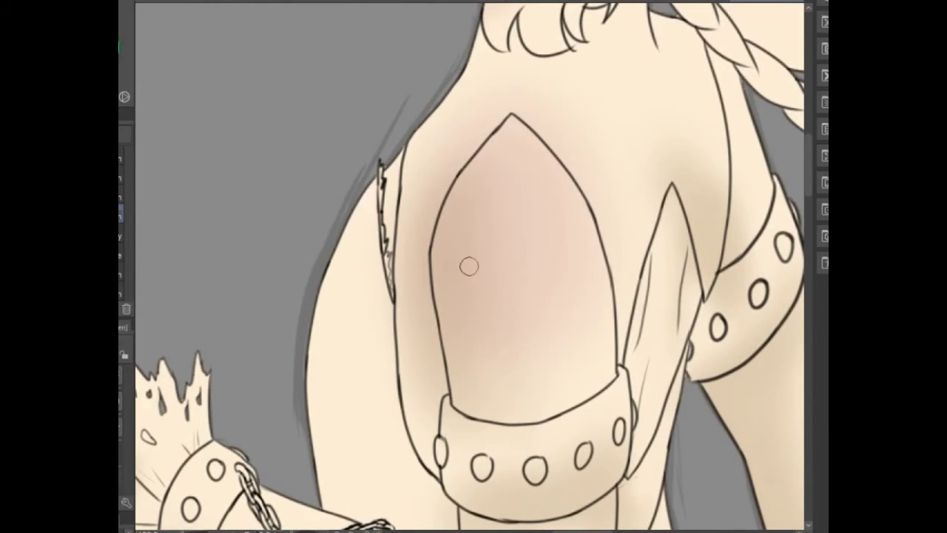
pyautogui.moveTo(379, 169); pyautogui.dragTo(386, 306)
pyautogui.moveTo(377, 207); pyautogui.dragTo(318, 436)
pyautogui.scroll(-3, 285, 304)
pyautogui.scroll(4, 260, 225)
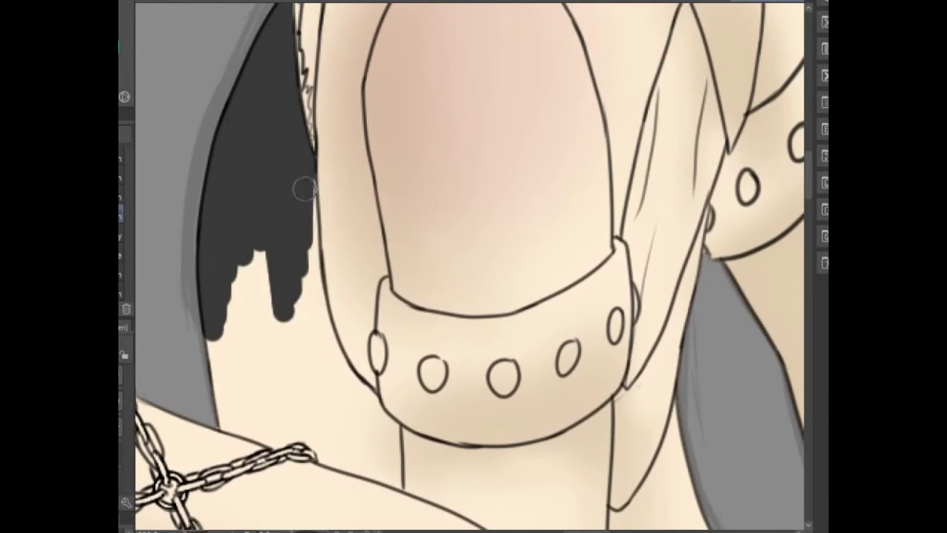
pyautogui.moveTo(260, 225)
pyautogui.mouseDown()
pyautogui.moveTo(214, 324)
pyautogui.moveTo(254, 388)
pyautogui.moveTo(307, 257)
pyautogui.moveTo(348, 389)
pyautogui.moveTo(378, 419)
pyautogui.moveTo(288, 412)
pyautogui.moveTo(274, 433)
pyautogui.moveTo(300, 451)
pyautogui.moveTo(370, 444)
pyautogui.mouseUp()
pyautogui.scroll(-3, 473, 266)
pyautogui.hscroll(1, 473, 266)
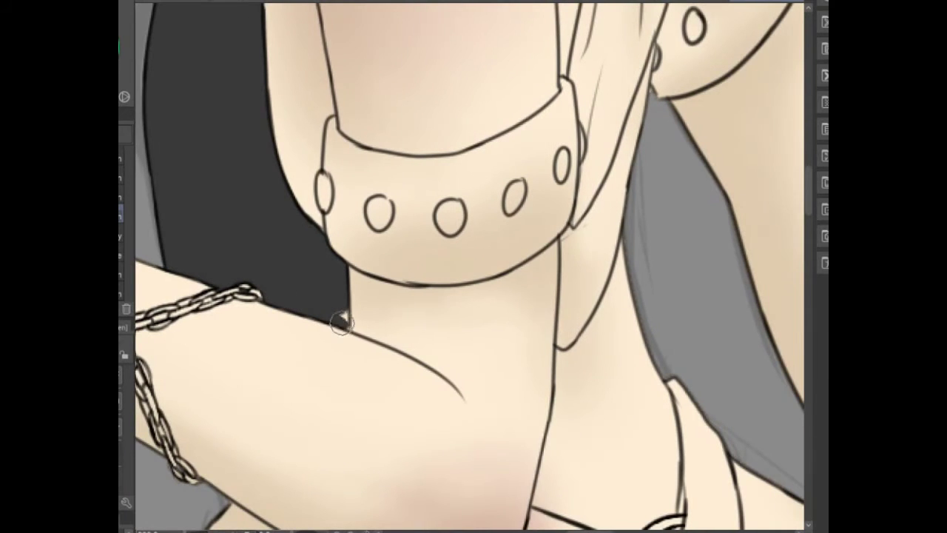
# - Paint the back of the bodice waist and the start of the belt around the elbow solid charcoal grey
pyautogui.moveTo(621, 267)
pyautogui.mouseDown()
pyautogui.moveTo(583, 350)
pyautogui.moveTo(563, 356)
pyautogui.moveTo(629, 281)
pyautogui.mouseUp()
pyautogui.hotkey('ctrl', 'z')
pyautogui.scroll(-3, 433, 125)
pyautogui.hscroll(3, 433, 124)
pyautogui.moveTo(429, 126)
pyautogui.mouseDown()
pyautogui.moveTo(339, 253)
pyautogui.moveTo(311, 370)
pyautogui.moveTo(503, 244)
pyautogui.moveTo(697, 375)
pyautogui.moveTo(490, 310)
pyautogui.moveTo(444, 385)
pyautogui.moveTo(355, 444)
pyautogui.mouseUp()
pyautogui.scroll(-3, 355, 444)
pyautogui.hscroll(-4, 355, 444)
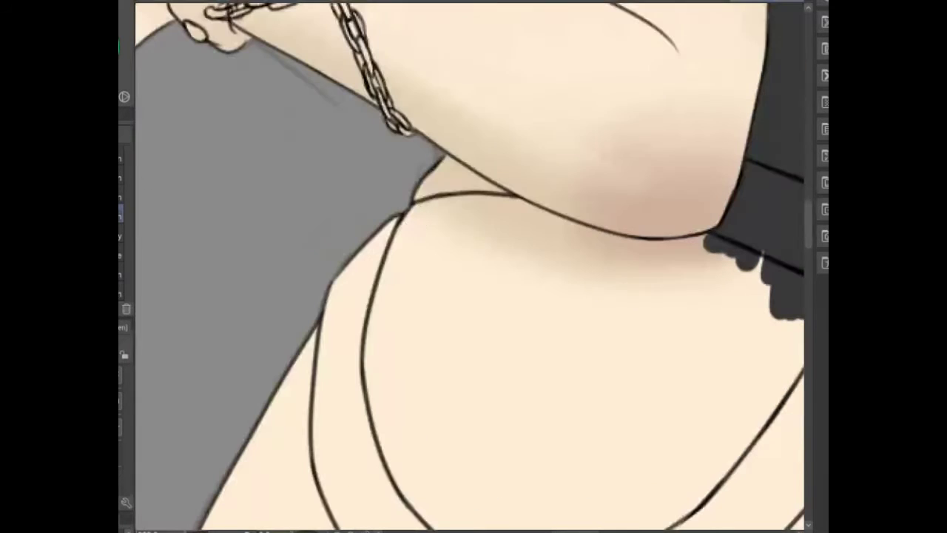
pyautogui.moveTo(414, 167)
pyautogui.mouseDown()
pyautogui.moveTo(580, 244)
pyautogui.moveTo(609, 247)
pyautogui.moveTo(613, 321)
pyautogui.mouseUp()
# - Paint the bodice from the chest edge over the shoulder cutout and up to the high collar charcoal grey
pyautogui.scroll(4, 614, 321)
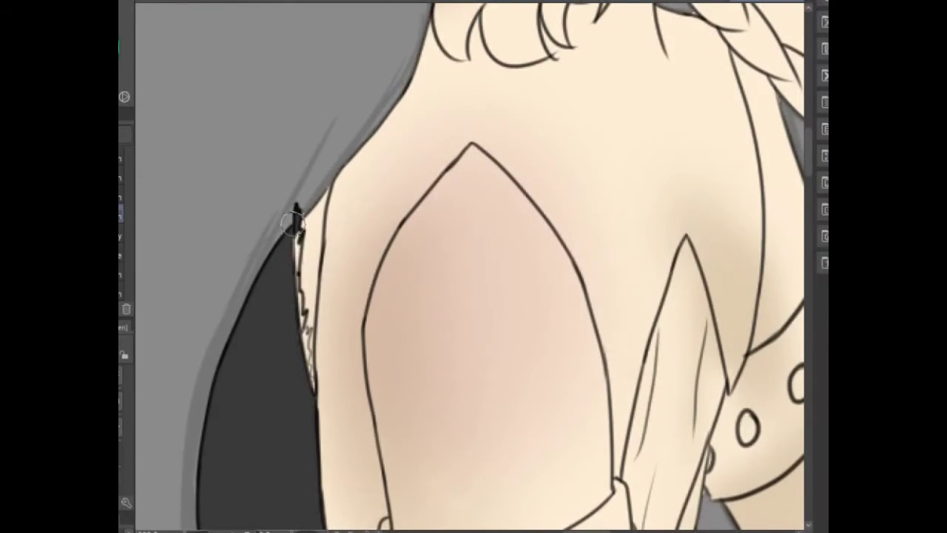
pyautogui.moveTo(295, 210); pyautogui.dragTo(300, 344)
pyautogui.moveTo(338, 410)
pyautogui.mouseDown()
pyautogui.moveTo(328, 334)
pyautogui.moveTo(352, 311)
pyautogui.moveTo(424, 50)
pyautogui.moveTo(491, 73)
pyautogui.mouseUp()
pyautogui.scroll(3, 226, 209)
pyautogui.hscroll(3, 226, 209)
pyautogui.moveTo(255, 211)
pyautogui.mouseDown()
pyautogui.moveTo(327, 261)
pyautogui.moveTo(319, 367)
pyautogui.moveTo(369, 256)
pyautogui.moveTo(342, 242)
pyautogui.moveTo(374, 187)
pyautogui.moveTo(393, 214)
pyautogui.mouseUp()
pyautogui.moveTo(440, 148)
pyautogui.mouseDown()
pyautogui.moveTo(405, 213)
pyautogui.moveTo(494, 229)
pyautogui.moveTo(486, 281)
pyautogui.mouseUp()
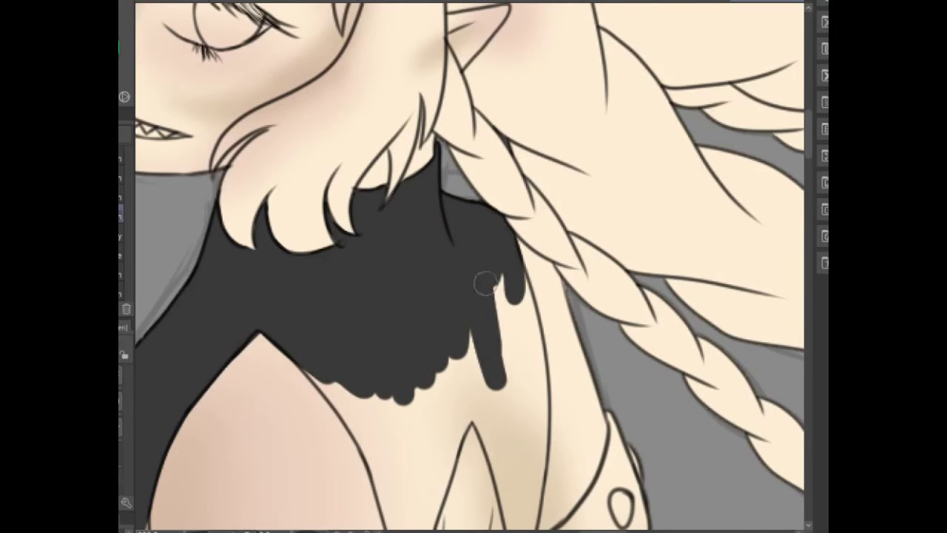
# - Paint the bodice's back shoulder panel charcoal grey down to its pointed tip, and start on the far armband
pyautogui.scroll(-3, 338, 205)
pyautogui.hscroll(3, 338, 205)
pyautogui.moveTo(338, 205)
pyautogui.mouseDown()
pyautogui.moveTo(338, 399)
pyautogui.moveTo(318, 388)
pyautogui.moveTo(311, 296)
pyautogui.mouseUp()
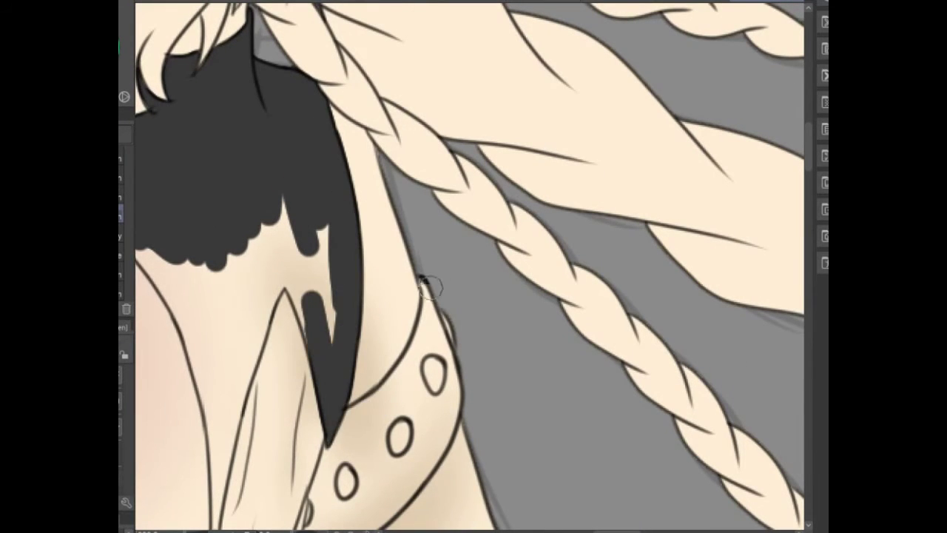
pyautogui.moveTo(429, 285)
pyautogui.mouseDown()
pyautogui.moveTo(395, 380)
pyautogui.moveTo(340, 444)
pyautogui.mouseUp()
pyautogui.moveTo(274, 211); pyautogui.dragTo(322, 336)
# - Paint the studded upper-arm bands and the bodice's side below the shoulder cutout charcoal grey
pyautogui.scroll(-3, 322, 336)
pyautogui.hscroll(-4, 322, 336)
pyautogui.moveTo(281, 251)
pyautogui.mouseDown()
pyautogui.moveTo(317, 131)
pyautogui.moveTo(399, 244)
pyautogui.moveTo(344, 234)
pyautogui.moveTo(378, 251)
pyautogui.moveTo(348, 363)
pyautogui.moveTo(349, 435)
pyautogui.mouseUp()
pyautogui.scroll(-3, 349, 435)
pyautogui.hscroll(-3, 349, 435)
pyautogui.hscroll(1, 349, 435)
pyautogui.moveTo(408, 270)
pyautogui.mouseDown()
pyautogui.moveTo(413, 327)
pyautogui.moveTo(400, 289)
pyautogui.moveTo(328, 353)
pyautogui.moveTo(397, 398)
pyautogui.moveTo(340, 452)
pyautogui.mouseUp()
pyautogui.moveTo(170, 307)
pyautogui.mouseDown()
pyautogui.moveTo(200, 348)
pyautogui.moveTo(237, 359)
pyautogui.moveTo(304, 414)
pyautogui.moveTo(185, 437)
pyautogui.moveTo(341, 444)
pyautogui.mouseUp()
pyautogui.moveTo(494, 244)
pyautogui.mouseDown()
pyautogui.moveTo(518, 192)
pyautogui.moveTo(584, 208)
pyautogui.moveTo(628, 111)
pyautogui.mouseUp()
# - Paint the studded wrist cuff, its crossed chains and the torn wrist ruffle charcoal grey
pyautogui.hscroll(-1, 628, 111)
pyautogui.scroll(-3, 629, 111)
pyautogui.hscroll(3, 629, 111)
pyautogui.moveTo(414, 184)
pyautogui.mouseDown()
pyautogui.moveTo(390, 326)
pyautogui.moveTo(370, 306)
pyautogui.mouseUp()
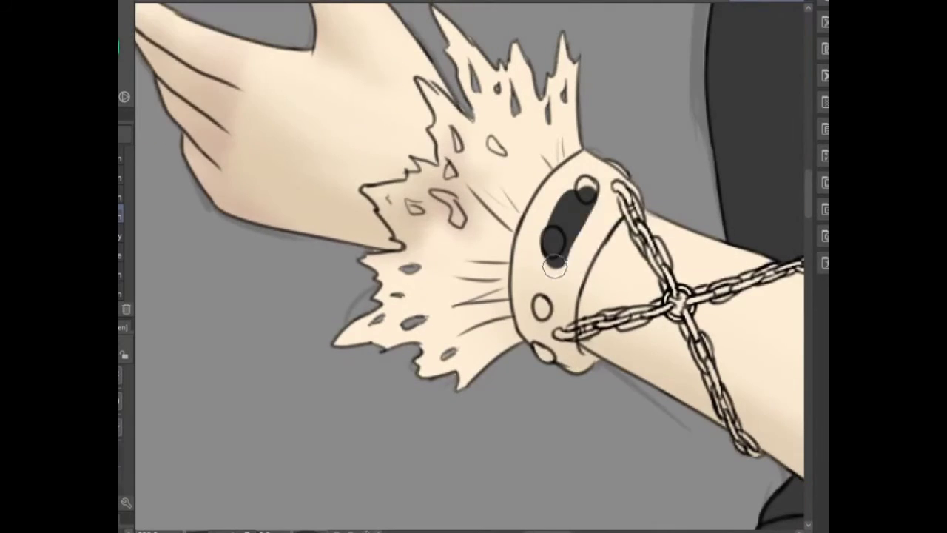
pyautogui.moveTo(592, 251)
pyautogui.mouseDown()
pyautogui.moveTo(548, 199)
pyautogui.moveTo(529, 318)
pyautogui.moveTo(553, 276)
pyautogui.mouseUp()
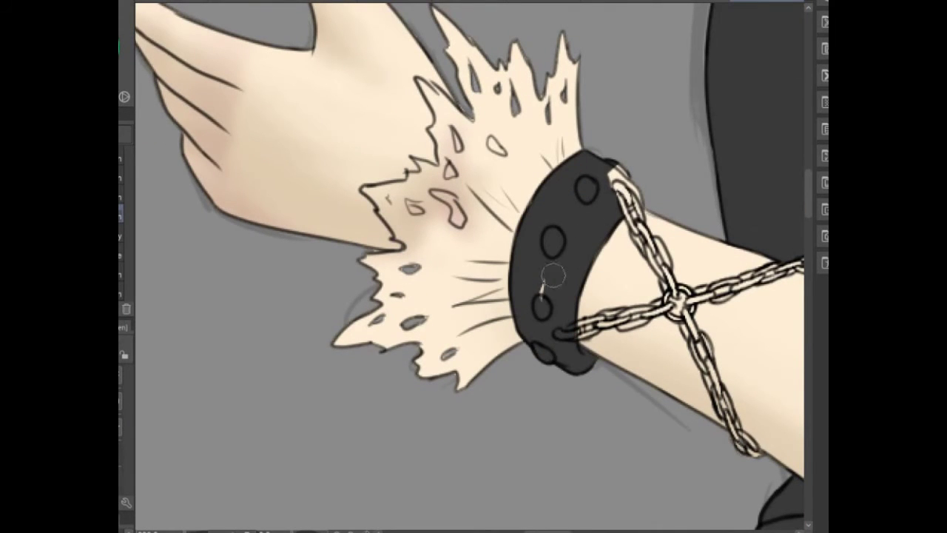
pyautogui.moveTo(641, 184)
pyautogui.mouseDown()
pyautogui.moveTo(518, 194)
pyautogui.moveTo(477, 28)
pyautogui.moveTo(516, 160)
pyautogui.moveTo(549, 85)
pyautogui.moveTo(433, 21)
pyautogui.moveTo(480, 124)
pyautogui.moveTo(513, 161)
pyautogui.moveTo(517, 372)
pyautogui.moveTo(359, 318)
pyautogui.moveTo(401, 274)
pyautogui.moveTo(367, 191)
pyautogui.moveTo(401, 235)
pyautogui.moveTo(482, 232)
pyautogui.moveTo(493, 216)
pyautogui.moveTo(423, 82)
pyautogui.moveTo(449, 103)
pyautogui.moveTo(428, 85)
pyautogui.moveTo(433, 135)
pyautogui.moveTo(395, 196)
pyautogui.moveTo(426, 218)
pyautogui.moveTo(412, 198)
pyautogui.moveTo(444, 228)
pyautogui.mouseUp()
pyautogui.moveTo(418, 182)
pyautogui.mouseDown()
pyautogui.moveTo(464, 174)
pyautogui.moveTo(444, 117)
pyautogui.moveTo(486, 197)
pyautogui.mouseUp()
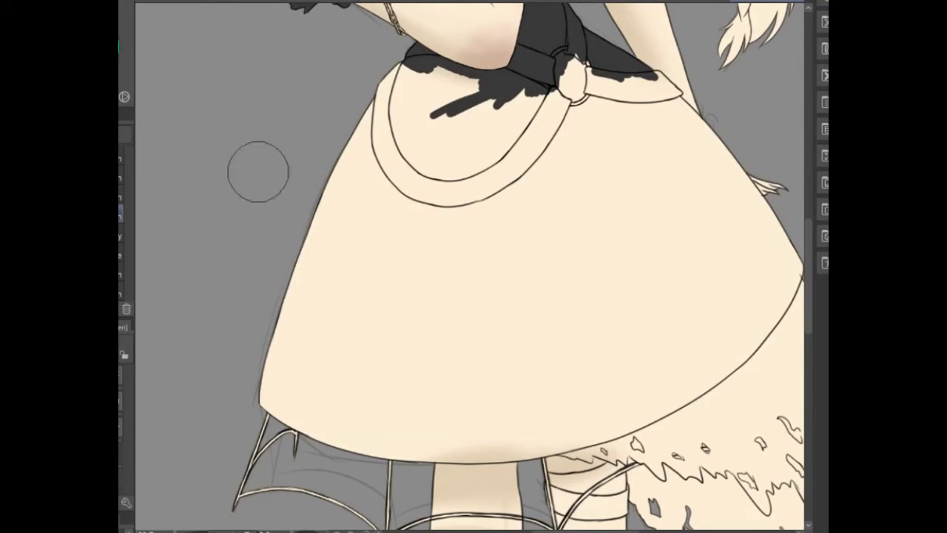
# - Block in the skirt and the ragged train behind it with large charcoal grey strokes
pyautogui.moveTo(256, 169); pyautogui.dragTo(659, 278)
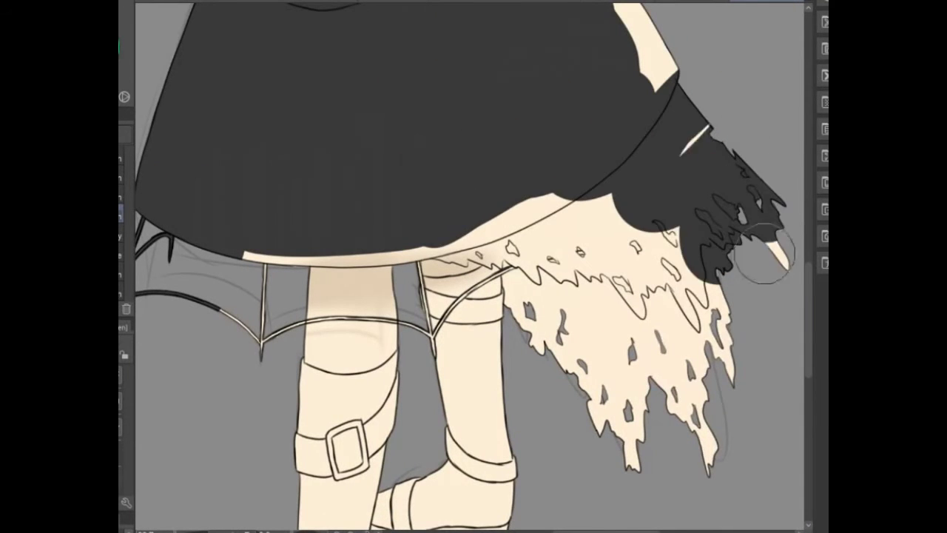
pyautogui.moveTo(718, 254); pyautogui.dragTo(514, 264)
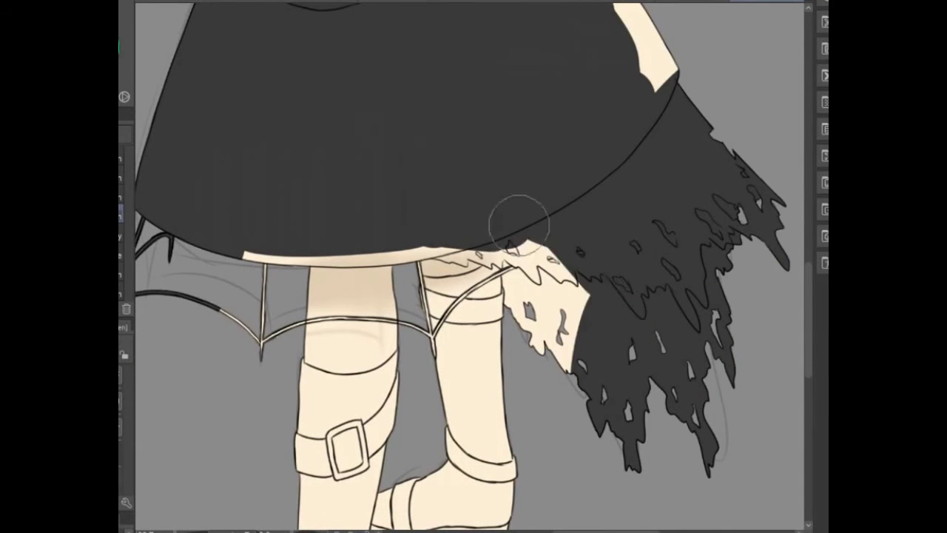
pyautogui.moveTo(562, 333); pyautogui.dragTo(620, 141)
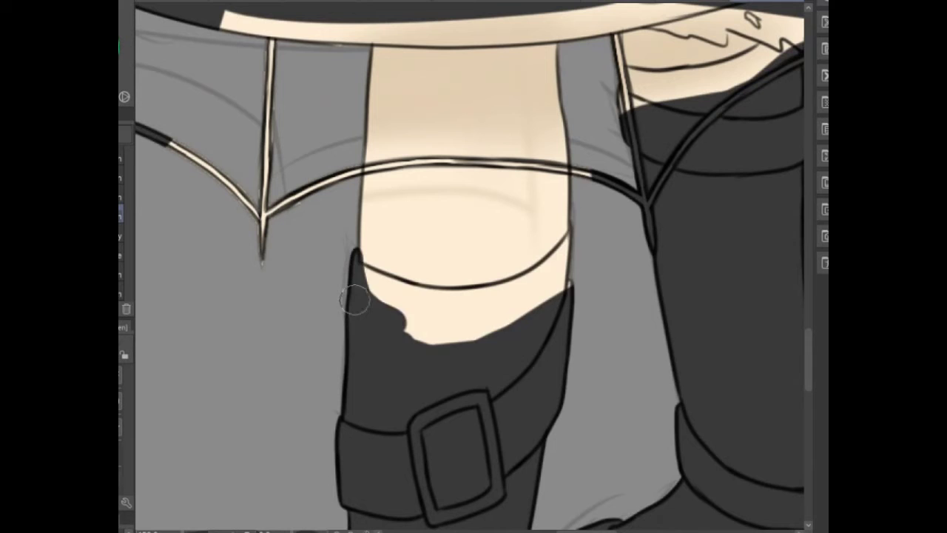
# - Paint the tops of both boots and the web-shaped trim under the skirt hem charcoal grey
pyautogui.moveTo(348, 285)
pyautogui.mouseDown()
pyautogui.moveTo(470, 313)
pyautogui.moveTo(550, 283)
pyautogui.moveTo(414, 296)
pyautogui.mouseUp()
pyautogui.moveTo(654, 93); pyautogui.dragTo(608, 51)
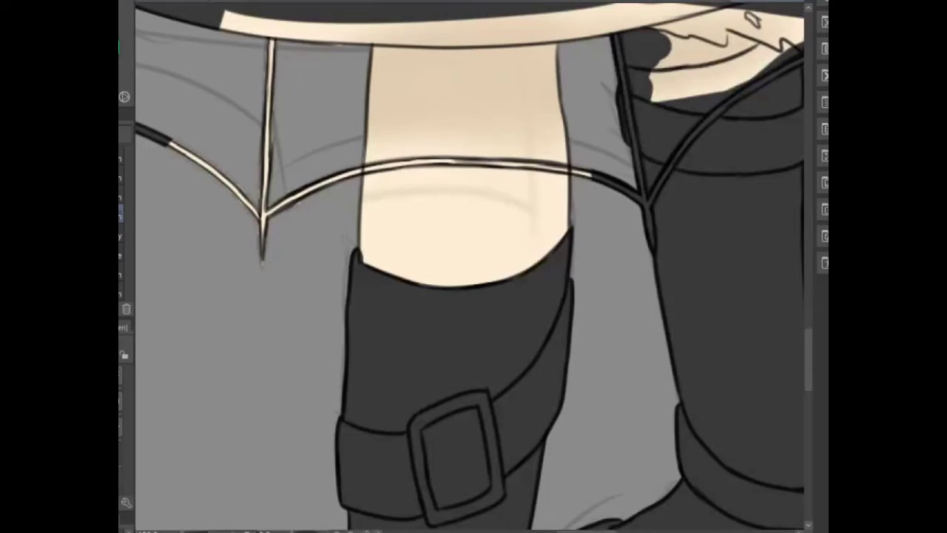
pyautogui.moveTo(666, 52); pyautogui.dragTo(729, 85)
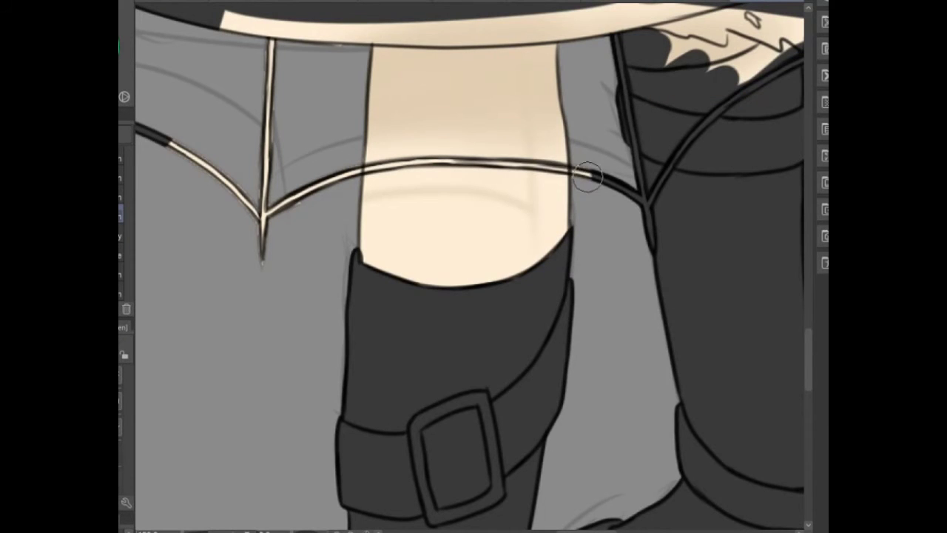
pyautogui.moveTo(270, 41); pyautogui.dragTo(261, 259)
pyautogui.moveTo(355, 172)
pyautogui.mouseDown()
pyautogui.moveTo(584, 175)
pyautogui.moveTo(229, 214)
pyautogui.mouseUp()
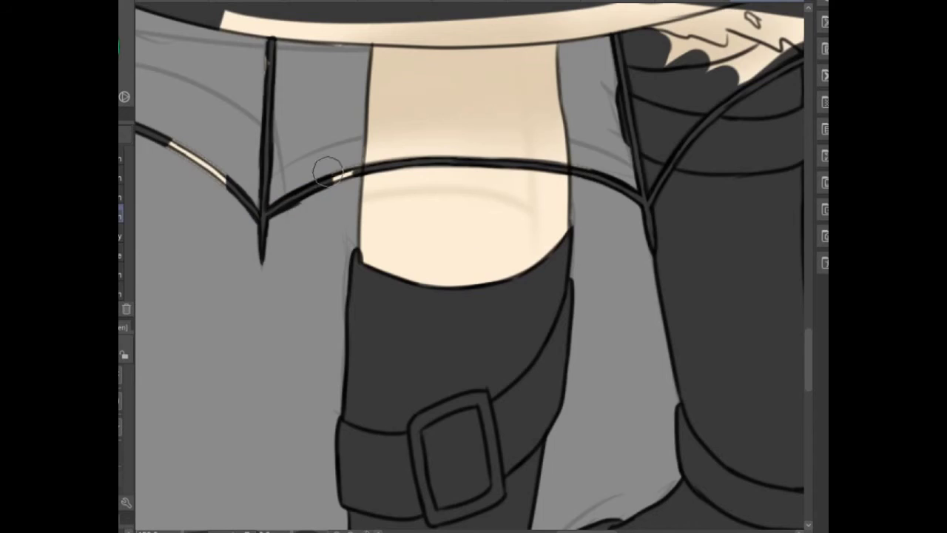
pyautogui.moveTo(222, 185); pyautogui.dragTo(167, 140)
# - Fill the unpainted strip along the skirt hem and the upper edge of the ragged train with charcoal grey
pyautogui.moveTo(239, 286); pyautogui.dragTo(279, 277)
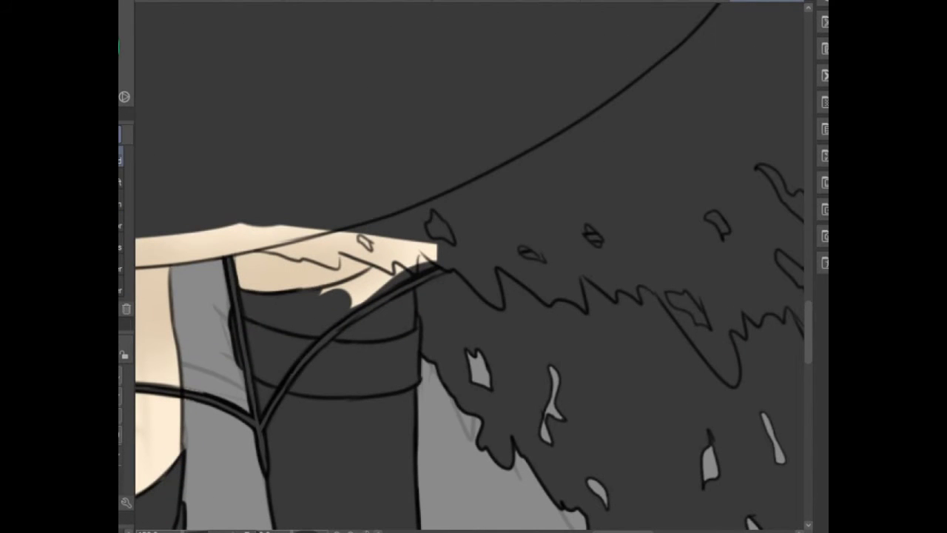
pyautogui.moveTo(432, 247)
pyautogui.mouseDown()
pyautogui.moveTo(366, 259)
pyautogui.moveTo(330, 285)
pyautogui.mouseUp()
pyautogui.moveTo(251, 233)
pyautogui.mouseDown()
pyautogui.moveTo(292, 244)
pyautogui.moveTo(296, 222)
pyautogui.mouseUp()
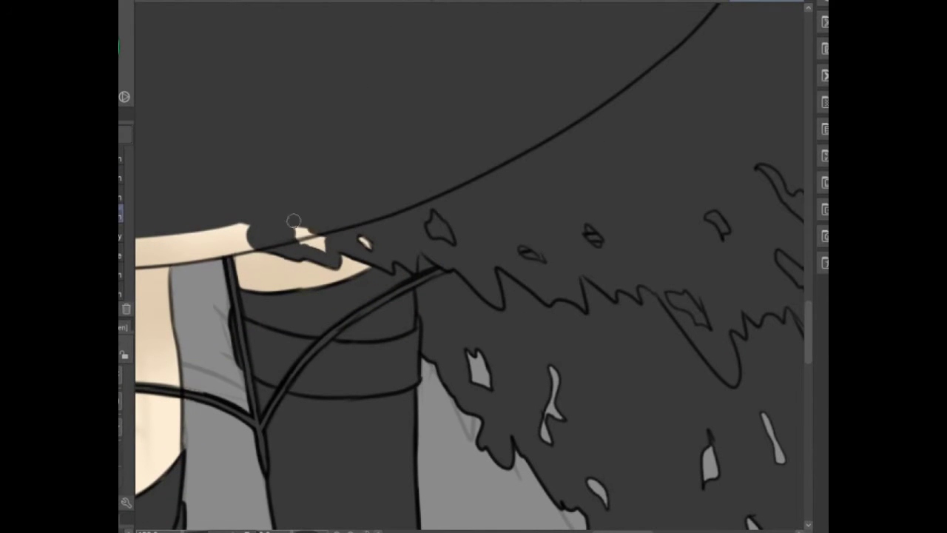
pyautogui.moveTo(295, 222); pyautogui.dragTo(310, 241)
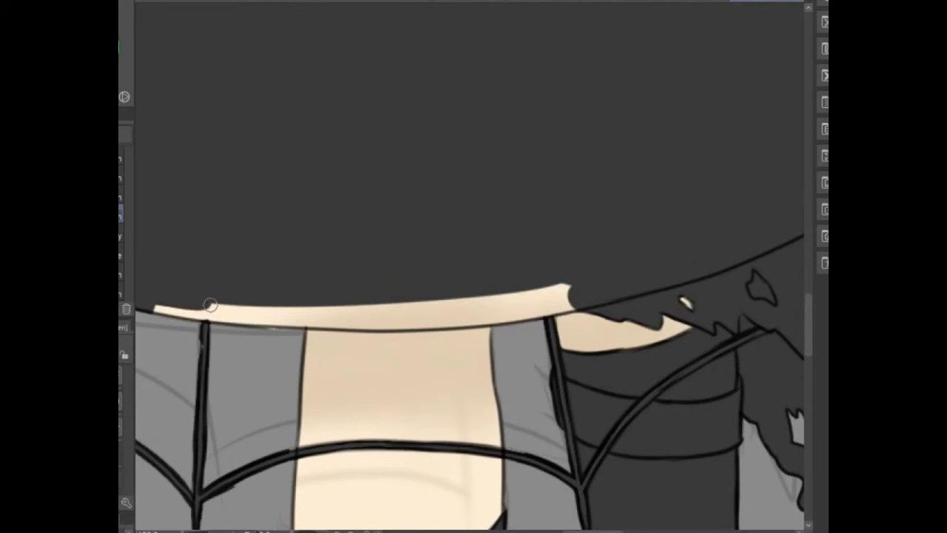
pyautogui.moveTo(156, 314)
pyautogui.mouseDown()
pyautogui.moveTo(555, 307)
pyautogui.moveTo(486, 316)
pyautogui.mouseUp()
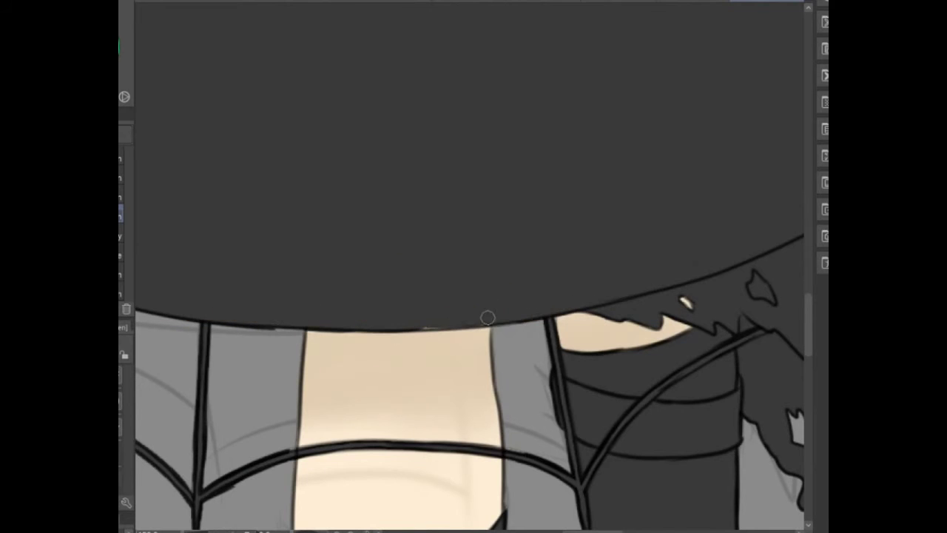
pyautogui.moveTo(486, 317); pyautogui.dragTo(444, 321)
# - Paint the belt's tail end and the remaining strip along the skirt's back edge charcoal grey
pyautogui.moveTo(291, 177)
pyautogui.mouseDown()
pyautogui.moveTo(281, 214)
pyautogui.moveTo(249, 211)
pyautogui.moveTo(347, 267)
pyautogui.moveTo(508, 464)
pyautogui.mouseUp()
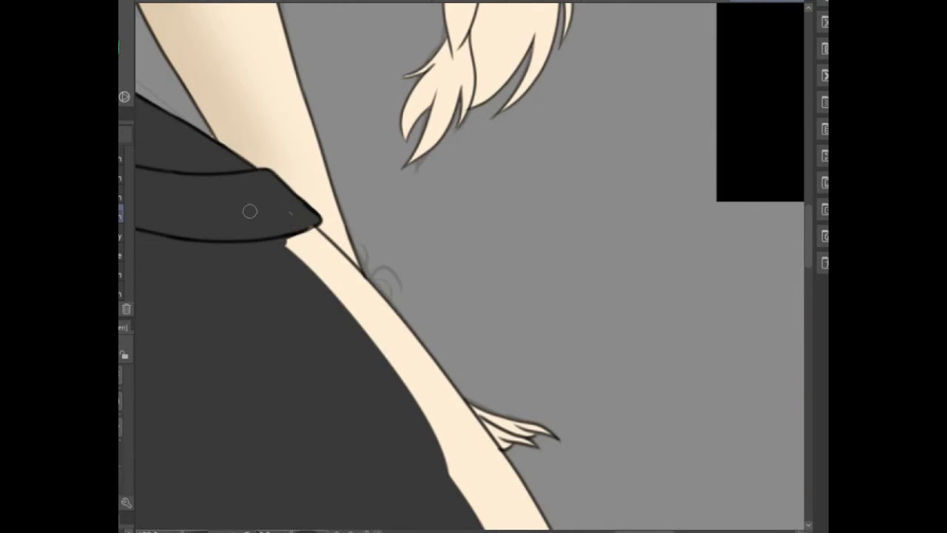
pyautogui.moveTo(369, 333); pyautogui.dragTo(344, 407)
pyautogui.moveTo(296, 133); pyautogui.dragTo(411, 362)
pyautogui.moveTo(411, 363); pyautogui.dragTo(337, 296)
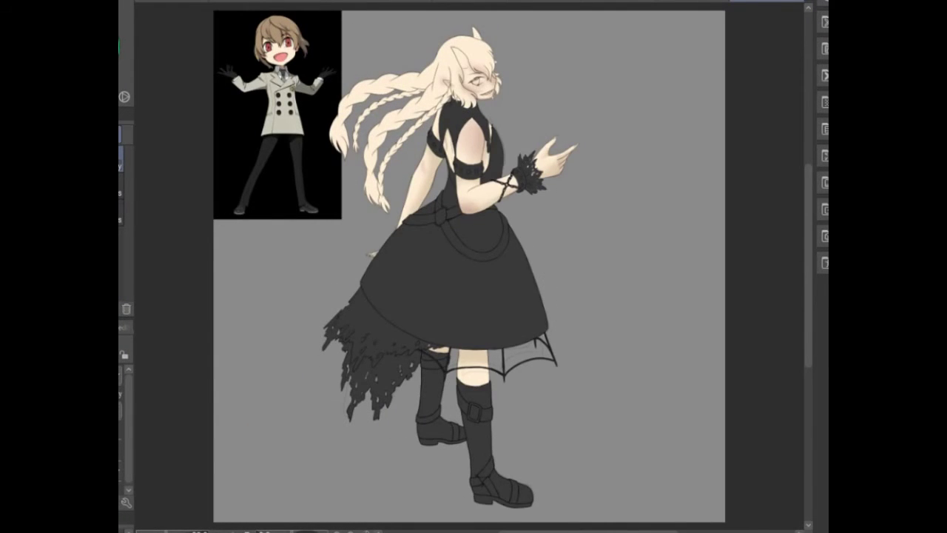
# - Mirror the canvas view and airbrush soft darker shading on the boots, skirt, belt and armband
pyautogui.press('h')
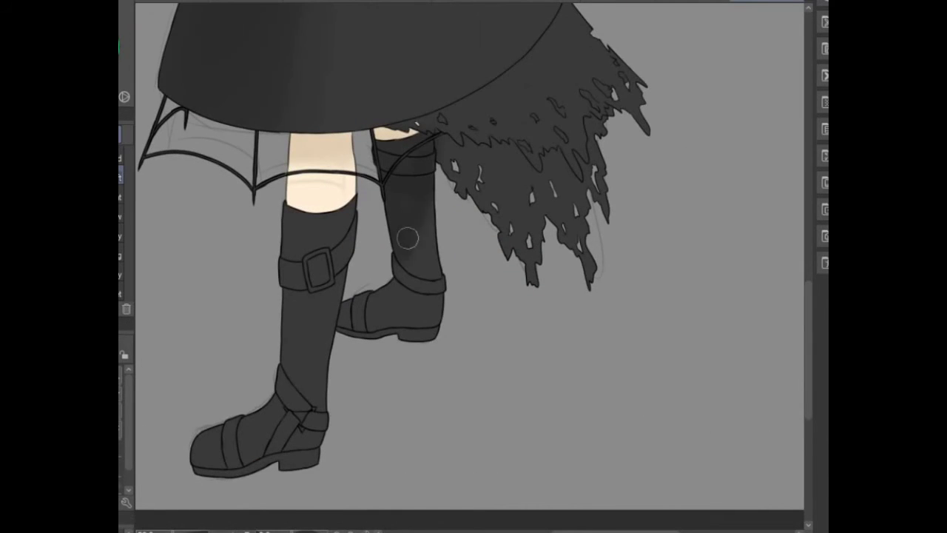
pyautogui.moveTo(408, 238)
pyautogui.mouseDown()
pyautogui.moveTo(392, 269)
pyautogui.moveTo(368, 288)
pyautogui.moveTo(290, 235)
pyautogui.moveTo(266, 365)
pyautogui.moveTo(232, 419)
pyautogui.moveTo(310, 424)
pyautogui.mouseUp()
pyautogui.scroll(10, 473, 266)
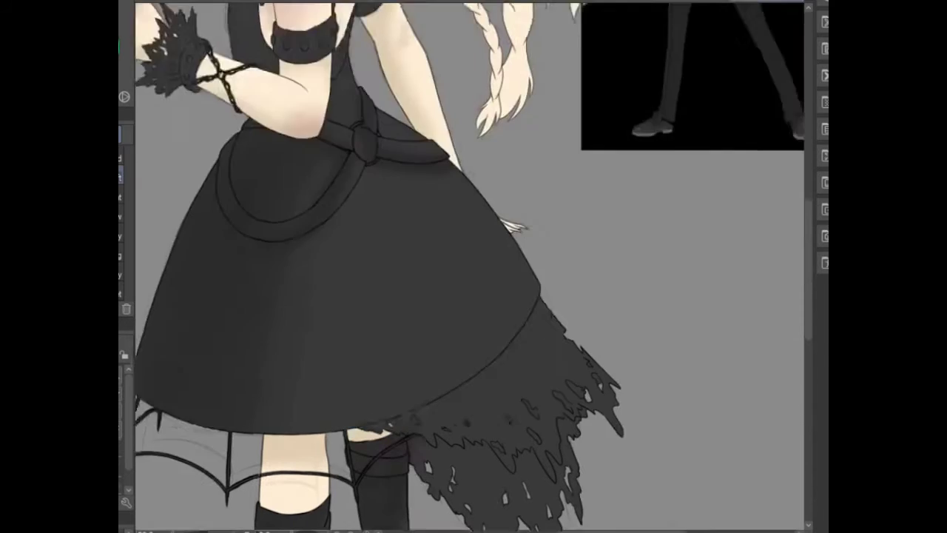
pyautogui.moveTo(318, 126); pyautogui.dragTo(367, 217)
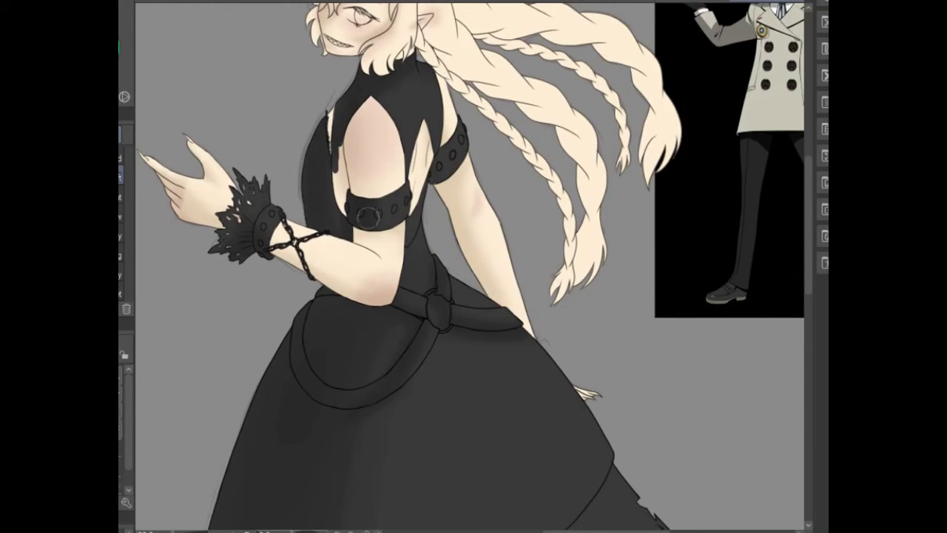
# - Draw a pattern of thick white angular zigzag lines across the back half of the skirt
pyautogui.scroll(-5, 474, 266)
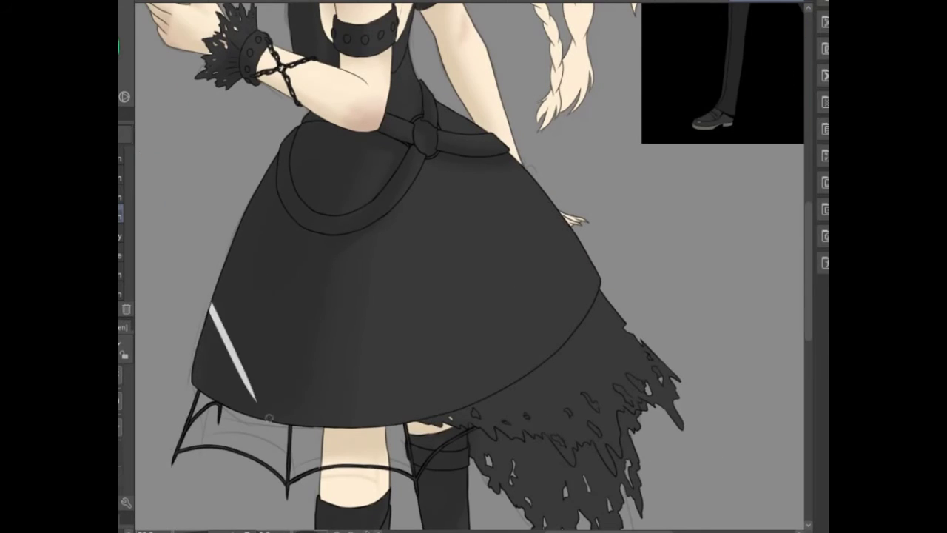
pyautogui.moveTo(567, 228); pyautogui.dragTo(569, 333)
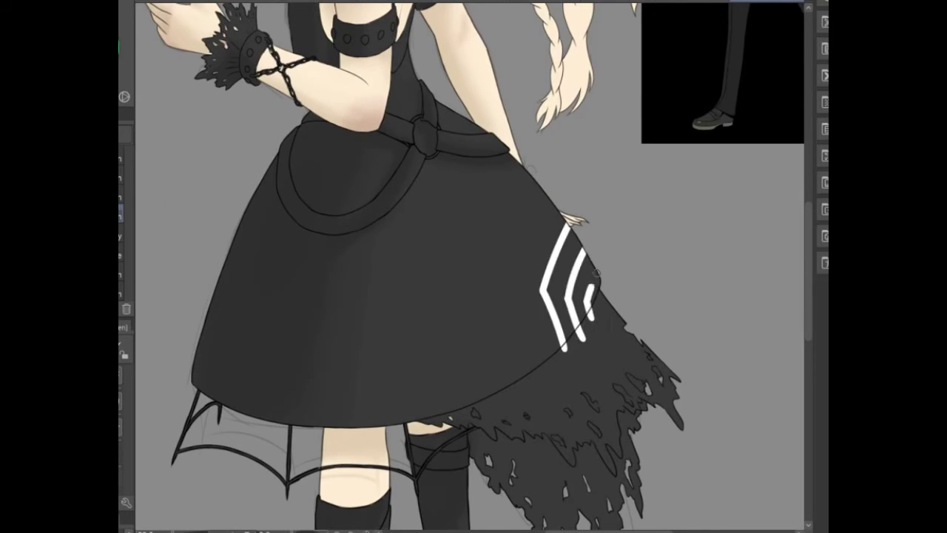
pyautogui.moveTo(518, 166); pyautogui.dragTo(536, 255)
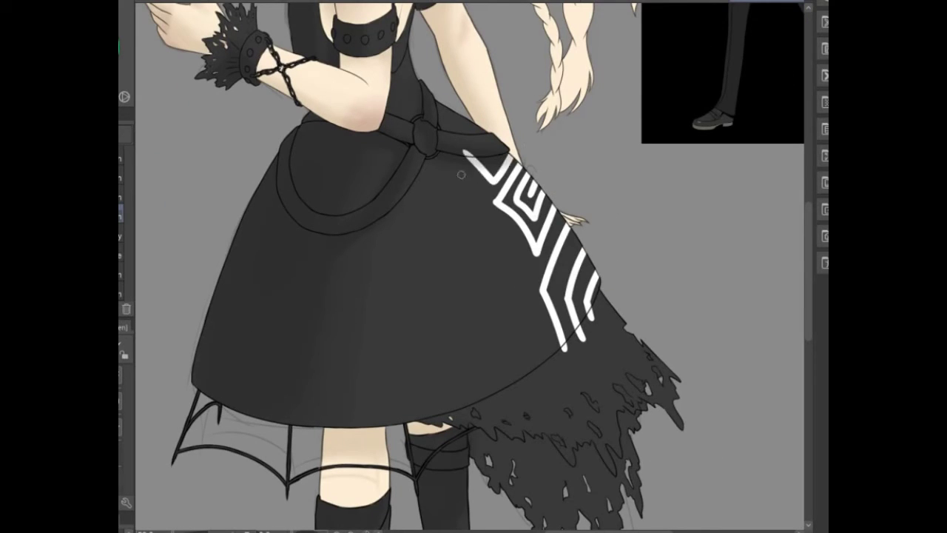
pyautogui.moveTo(503, 144); pyautogui.dragTo(451, 351)
pyautogui.moveTo(474, 125); pyautogui.dragTo(362, 354)
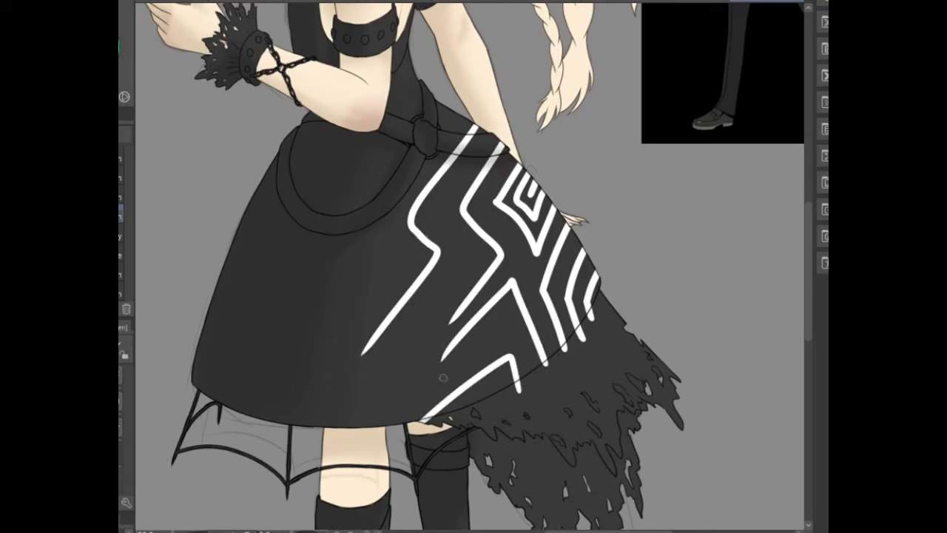
pyautogui.moveTo(462, 252)
pyautogui.mouseDown()
pyautogui.moveTo(423, 356)
pyautogui.moveTo(348, 417)
pyautogui.mouseUp()
pyautogui.moveTo(467, 184)
pyautogui.mouseDown()
pyautogui.moveTo(423, 384)
pyautogui.moveTo(466, 239)
pyautogui.moveTo(414, 395)
pyautogui.mouseUp()
# - Draw matching white angular lines over the bodice's collar and around the shoulder cutout
pyautogui.scroll(2, 330, 214)
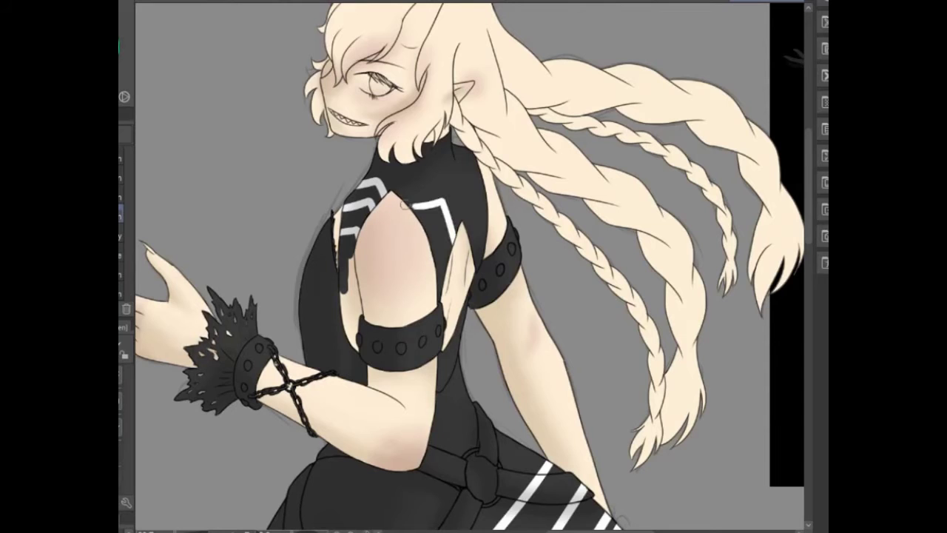
pyautogui.moveTo(374, 158); pyautogui.dragTo(400, 178)
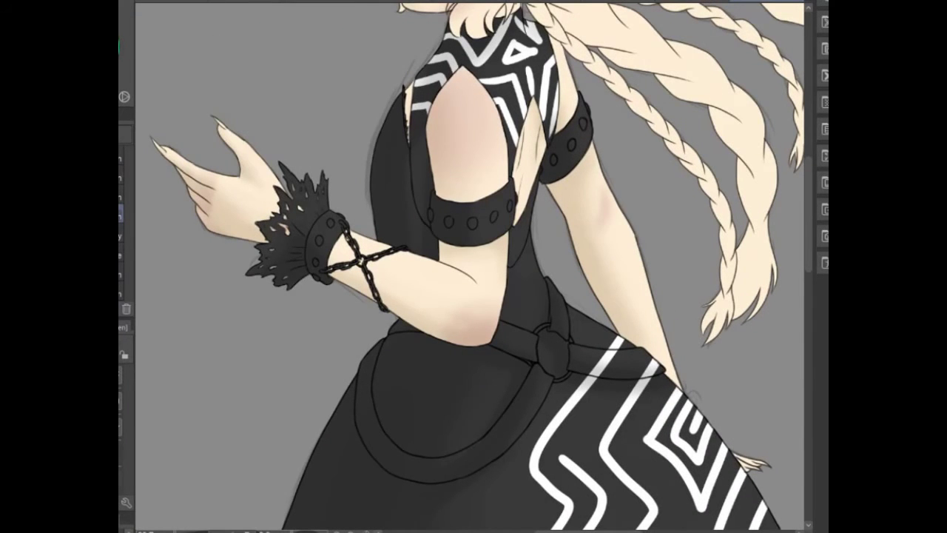
# - Recolor the ragged train dark red up to the skirt hem, keeping the leg beneath it clean
pyautogui.hotkey('ctrl', '0')
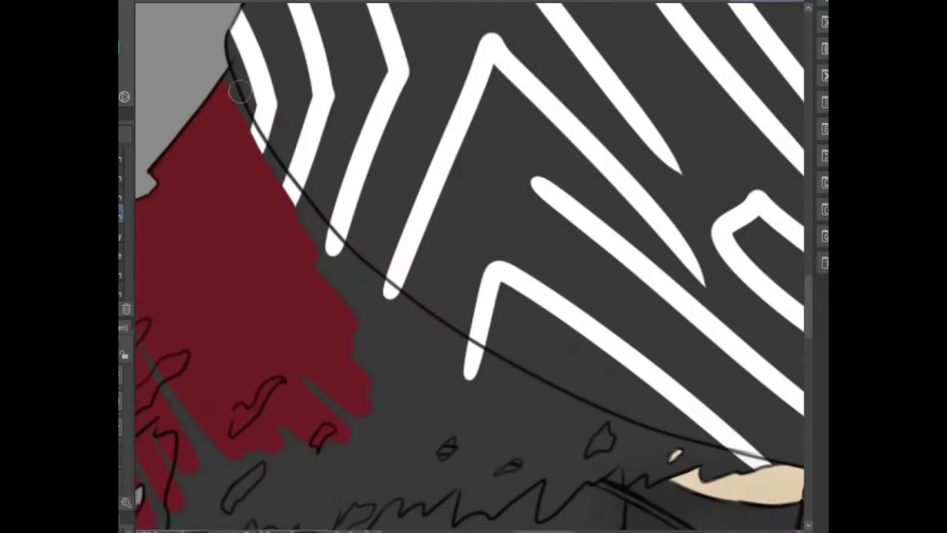
pyautogui.moveTo(244, 125); pyautogui.dragTo(345, 264)
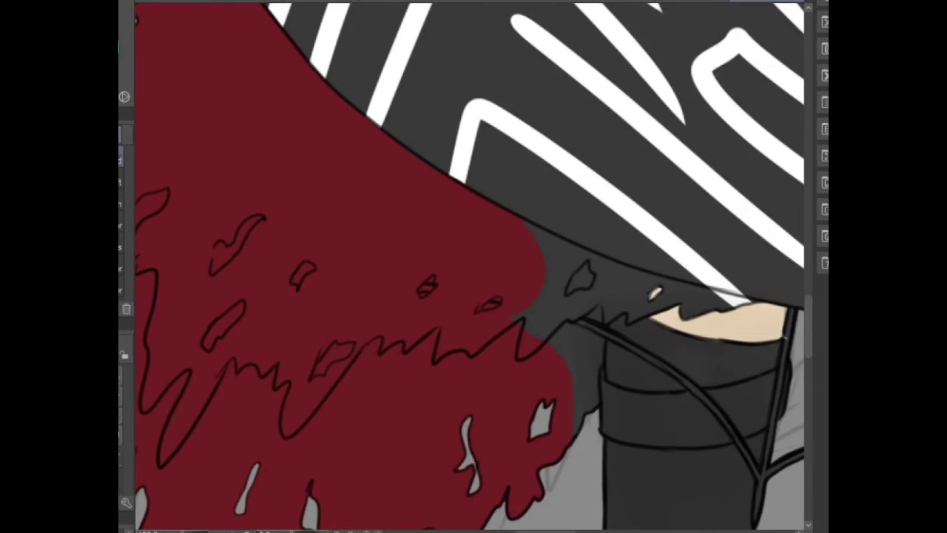
pyautogui.moveTo(608, 317); pyautogui.dragTo(536, 277)
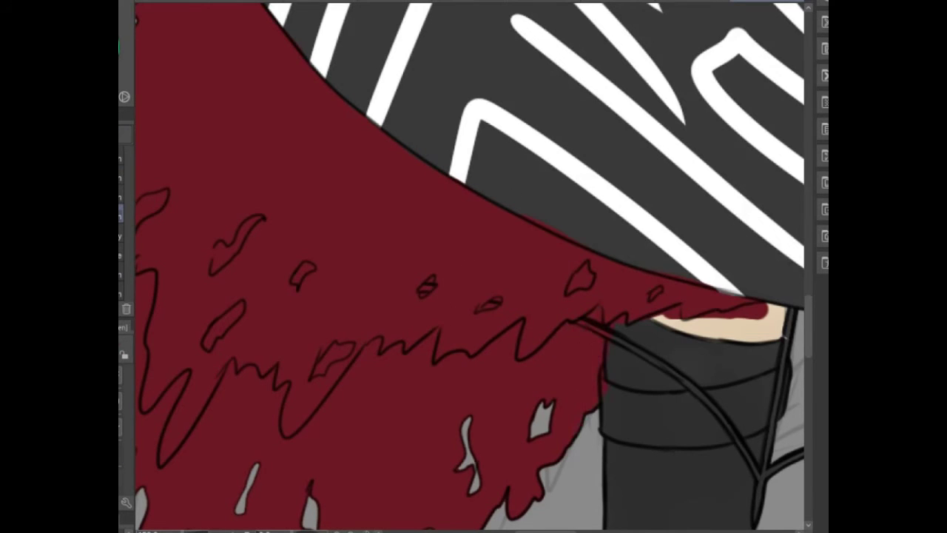
pyautogui.moveTo(651, 318); pyautogui.dragTo(612, 339)
pyautogui.moveTo(673, 320); pyautogui.dragTo(729, 329)
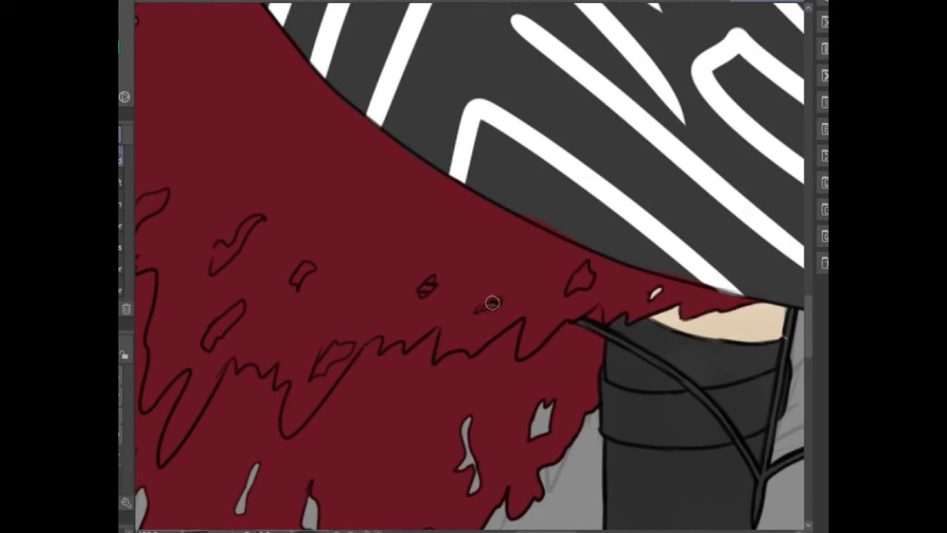
# - Recolor the wrist cuff's ragged ruffle dark red and start painting the waist belt's straps the same dark red
pyautogui.scroll(-2, 424, 287)
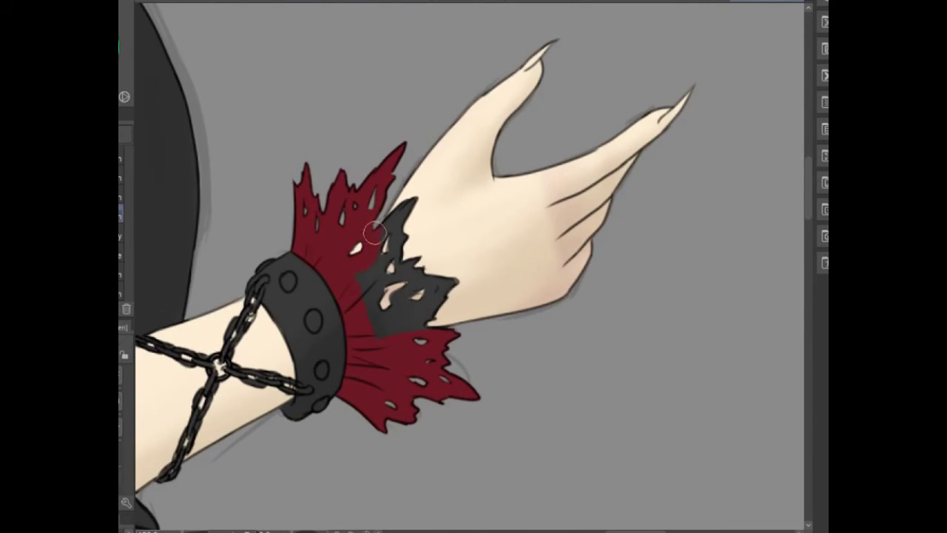
pyautogui.moveTo(374, 233); pyautogui.dragTo(405, 325)
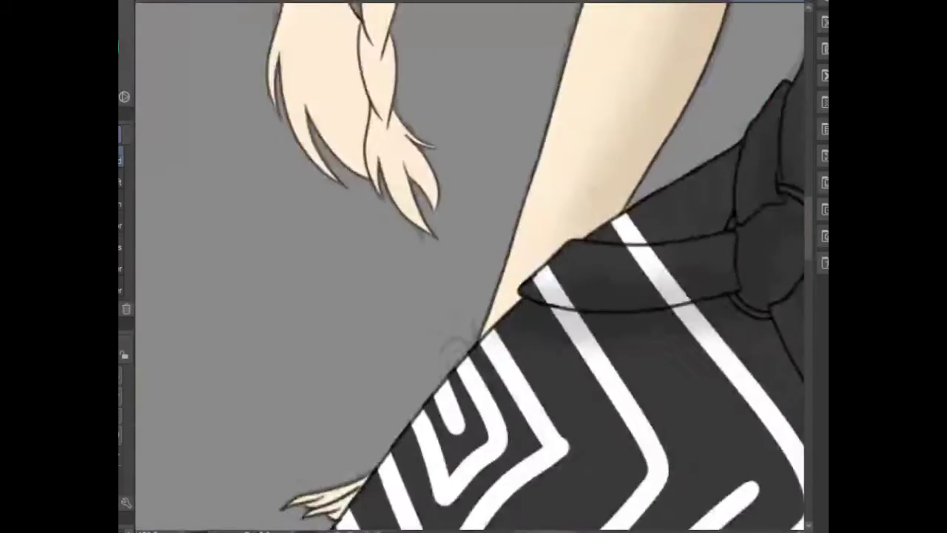
pyautogui.moveTo(481, 252); pyautogui.dragTo(231, 267)
pyautogui.moveTo(267, 240); pyautogui.dragTo(232, 267)
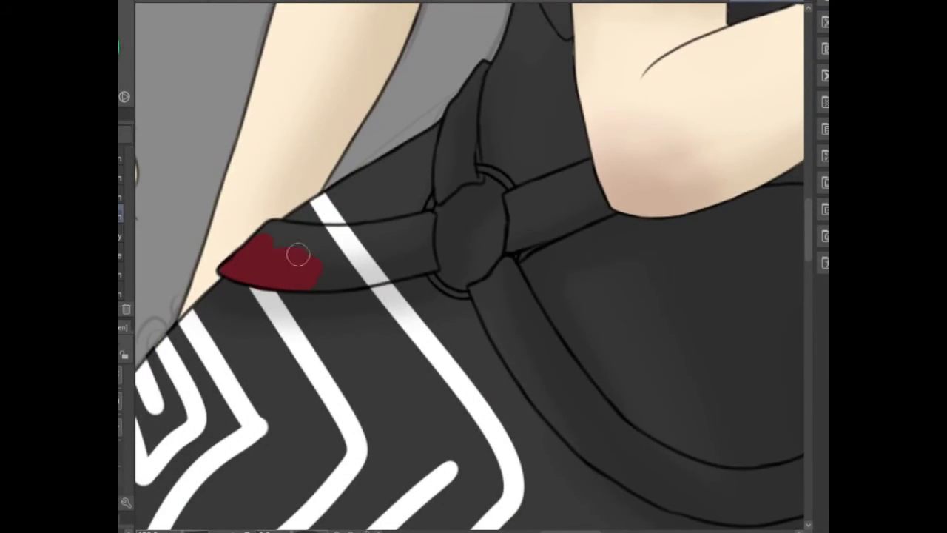
pyautogui.moveTo(298, 255); pyautogui.dragTo(325, 266)
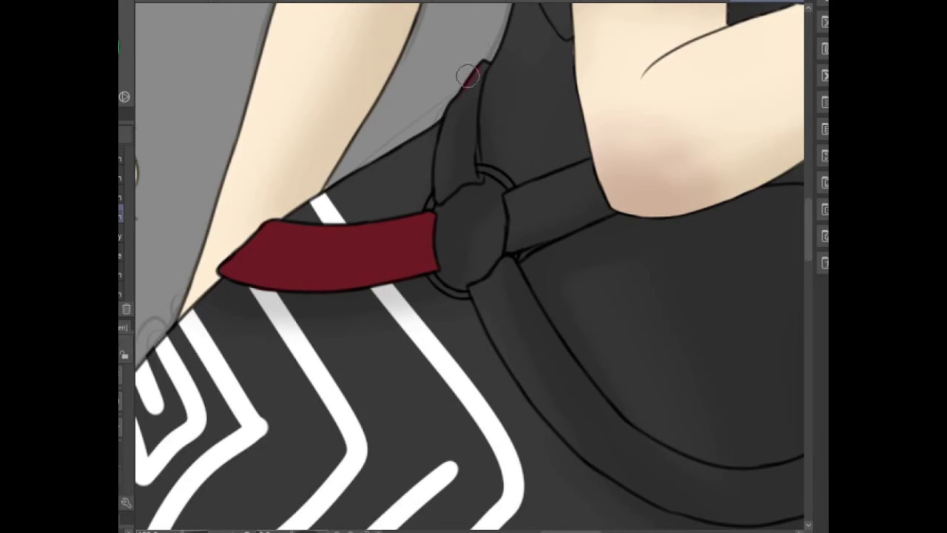
pyautogui.moveTo(209, 218); pyautogui.dragTo(236, 279)
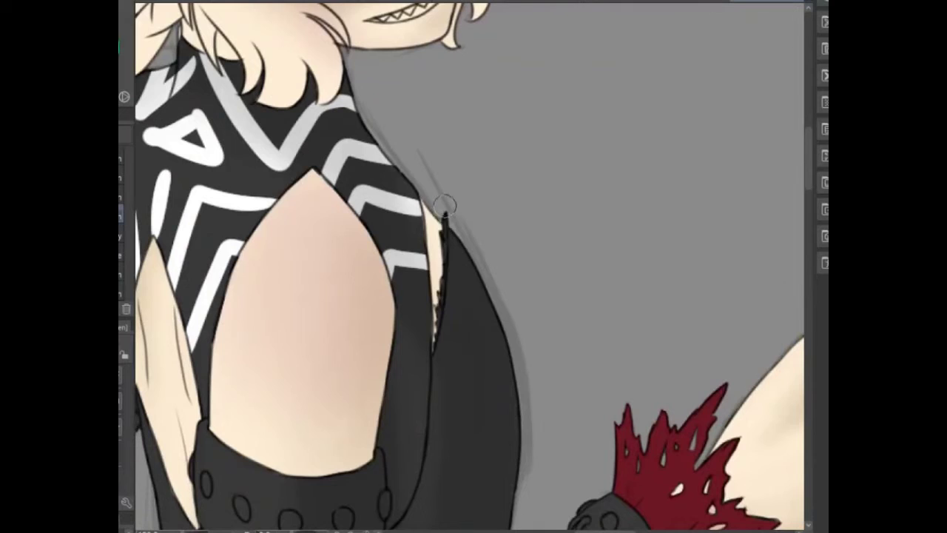
# - Paint the bodice's front neckline trim and the hanging belt loop dark red, cleaning the overspill beside the elbow
pyautogui.moveTo(447, 211); pyautogui.dragTo(432, 355)
pyautogui.scroll(3, 444, 281)
pyautogui.scroll(-3, 275, 286)
pyautogui.moveTo(275, 192); pyautogui.dragTo(260, 491)
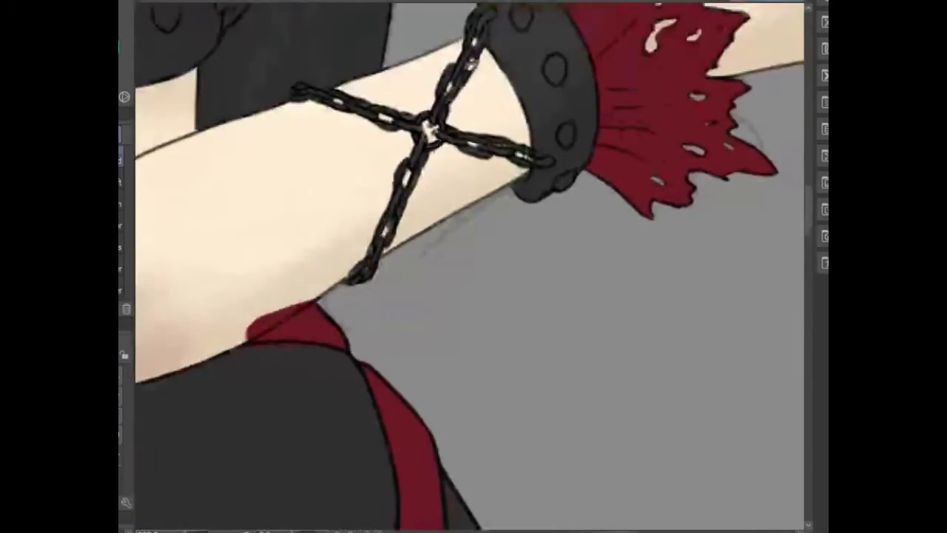
pyautogui.scroll(3, 466, 267)
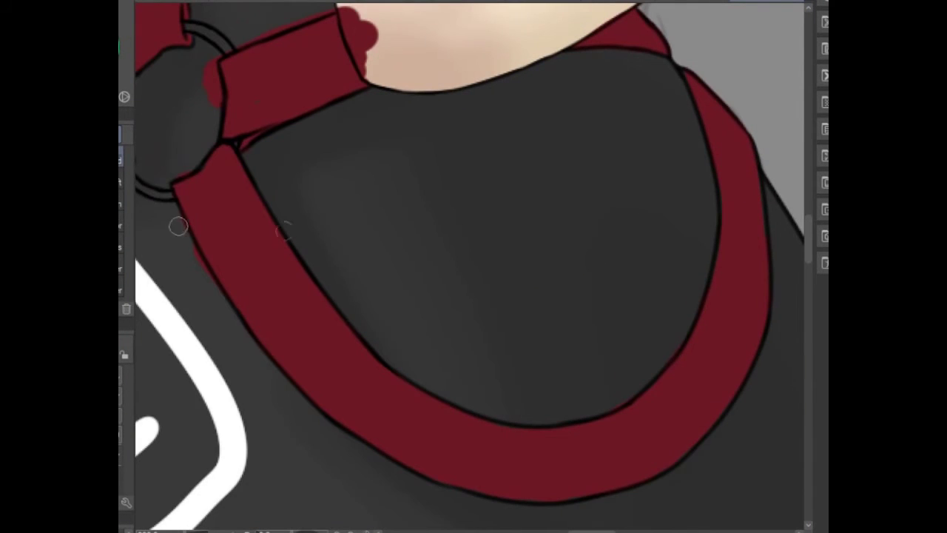
pyautogui.moveTo(358, 22); pyautogui.dragTo(375, 68)
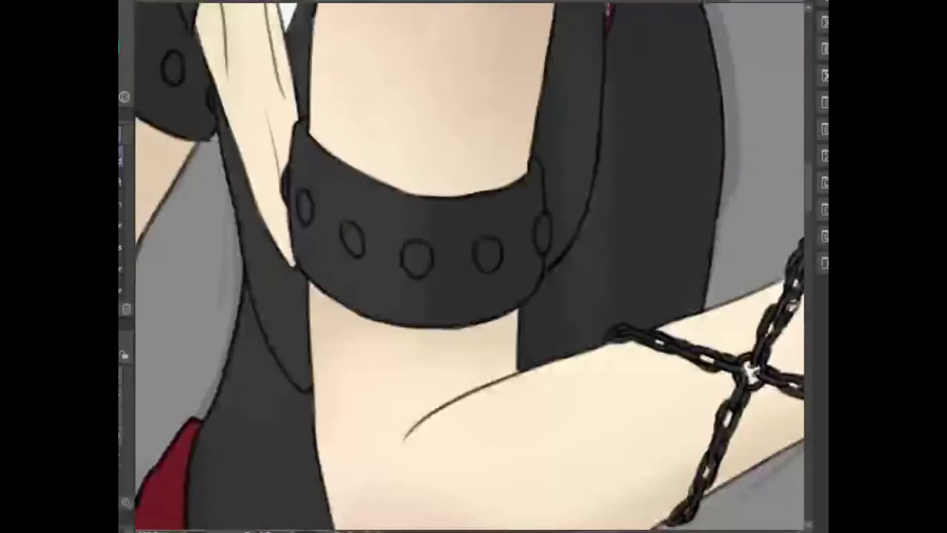
# - Color the armband and wrist cuff studs dark red, and airbrush soft shading on the belt straps and ragged train
pyautogui.moveTo(282, 168); pyautogui.dragTo(304, 193)
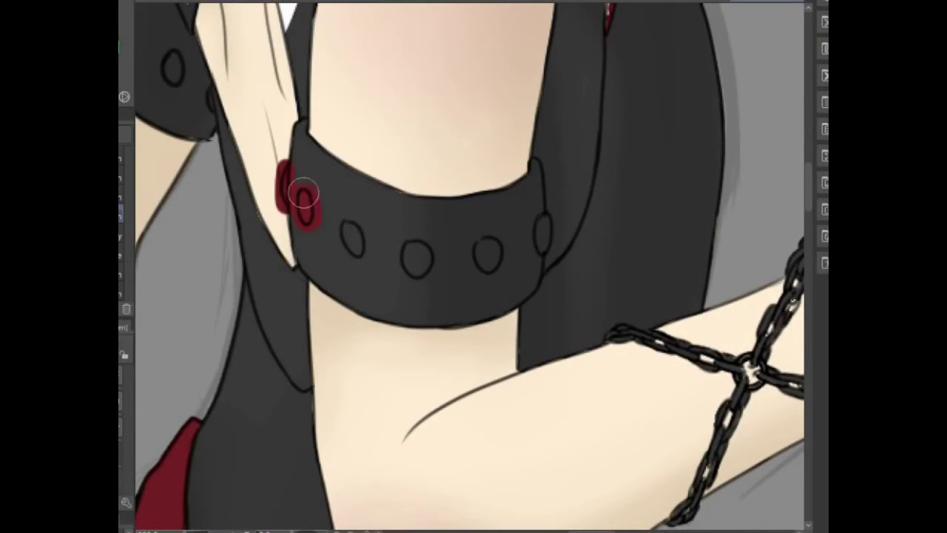
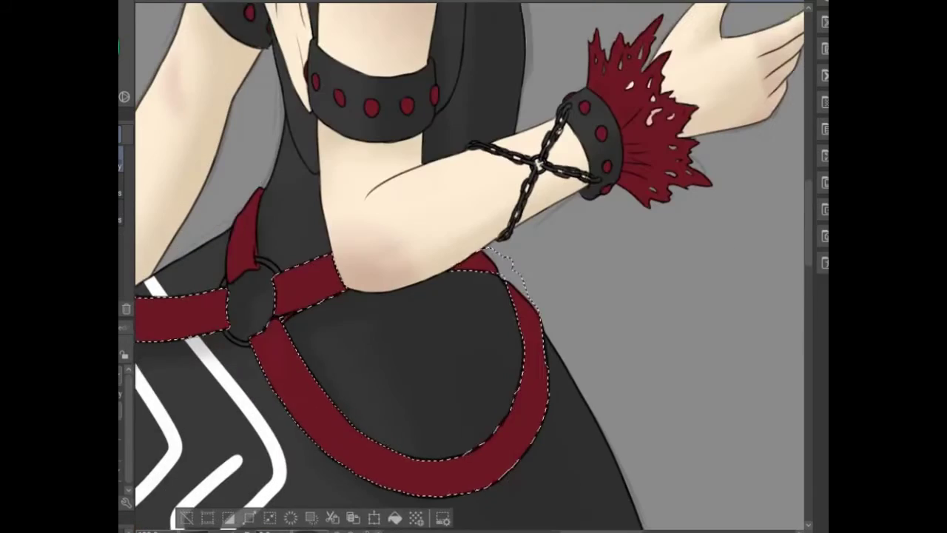
pyautogui.scroll(5, 473, 266)
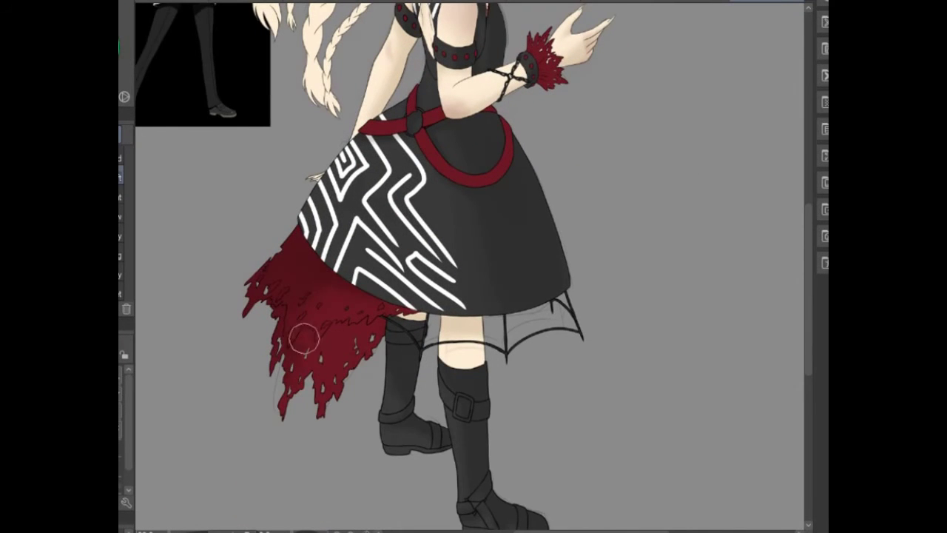
pyautogui.moveTo(305, 339); pyautogui.dragTo(369, 326)
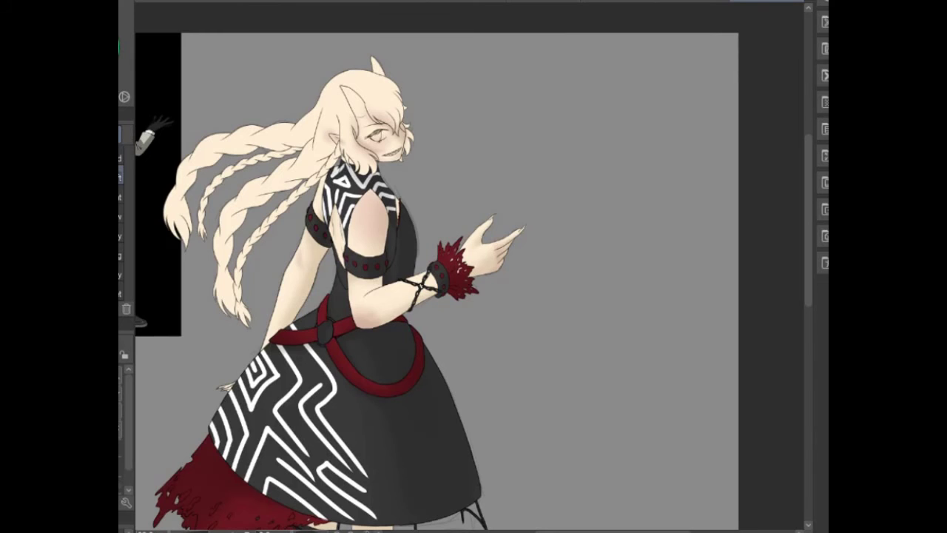
# - Paint both horns charcoal and add curved white stripes across them
pyautogui.scroll(5, 354, 136)
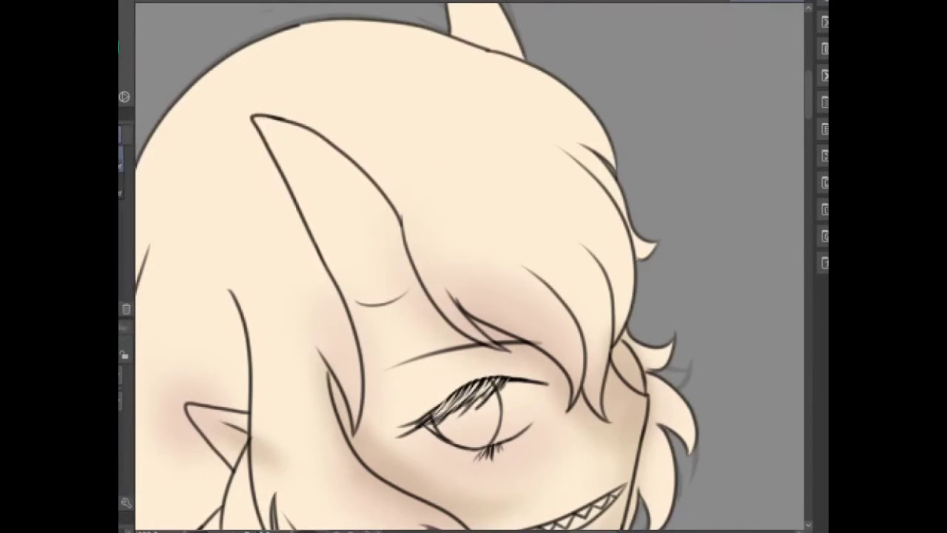
pyautogui.moveTo(259, 111)
pyautogui.mouseDown()
pyautogui.moveTo(309, 222)
pyautogui.moveTo(303, 167)
pyautogui.mouseUp()
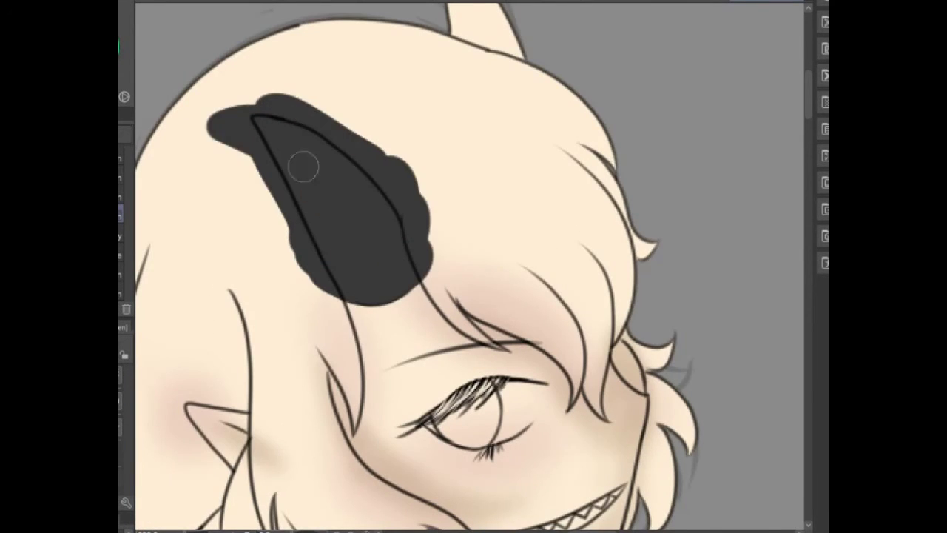
pyautogui.scroll(4, 304, 167)
pyautogui.moveTo(459, 170); pyautogui.dragTo(406, 190)
pyautogui.moveTo(288, 412)
pyautogui.mouseDown()
pyautogui.moveTo(296, 355)
pyautogui.moveTo(444, 141)
pyautogui.moveTo(333, 215)
pyautogui.mouseUp()
pyautogui.scroll(-4, 444, 266)
pyautogui.press('Delete')
pyautogui.hotkey('ctrl', 'd')
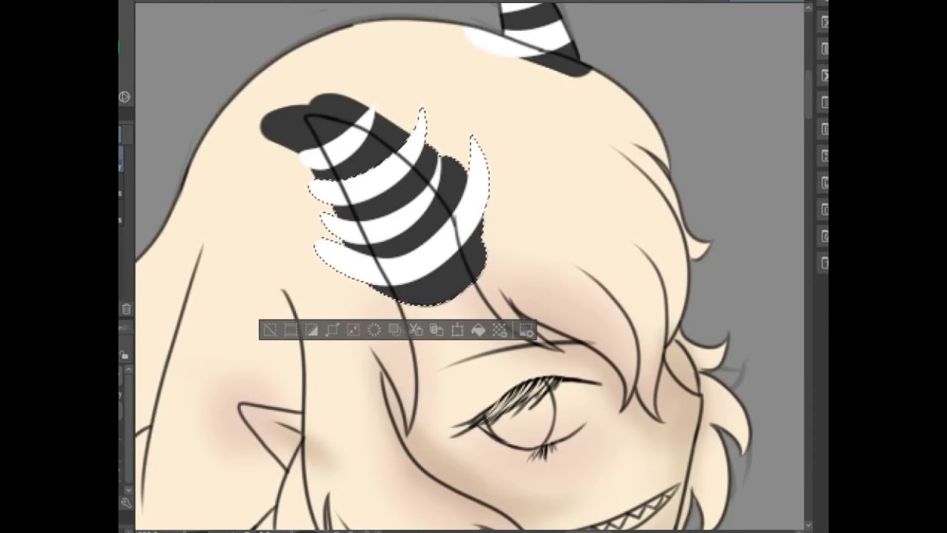
# - Airbrush soft grey shading over the striped horns
pyautogui.scroll(4, 458, 266)
pyautogui.hotkey('ctrl', 'd')
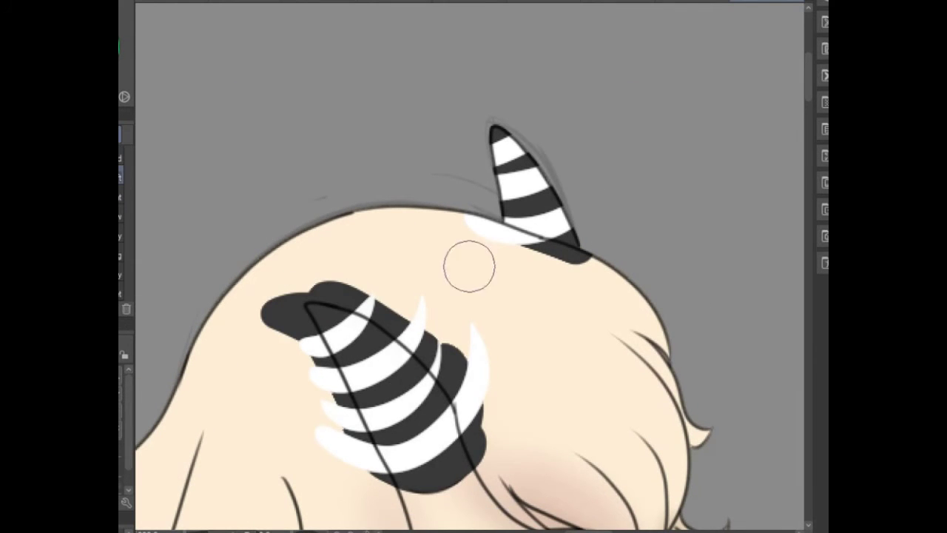
pyautogui.moveTo(468, 266)
pyautogui.mouseDown()
pyautogui.moveTo(307, 294)
pyautogui.moveTo(539, 170)
pyautogui.moveTo(360, 264)
pyautogui.mouseUp()
pyautogui.hotkey('ctrl', '0')
pyautogui.scroll(5, 414, 296)
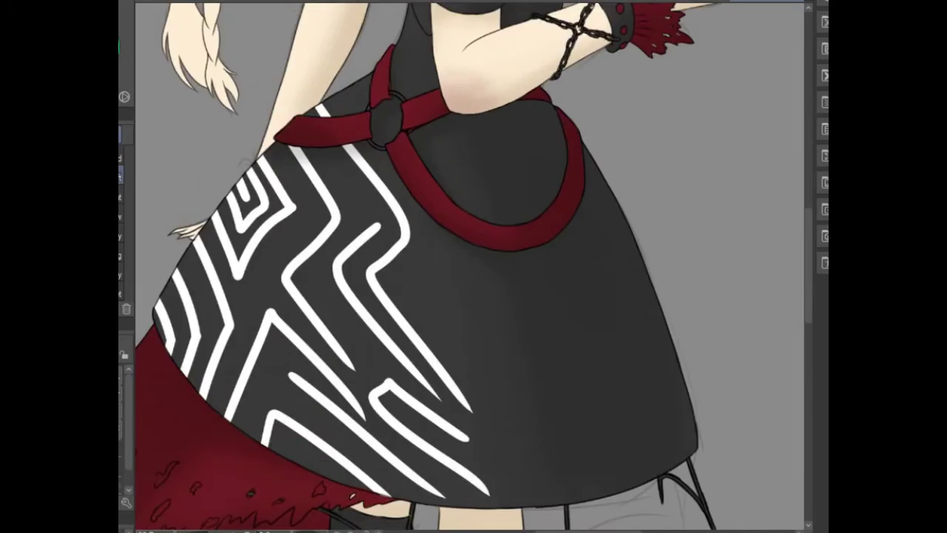
pyautogui.scroll(4, 466, 267)
pyautogui.scroll(5, 466, 266)
pyautogui.scroll(-4, 466, 266)
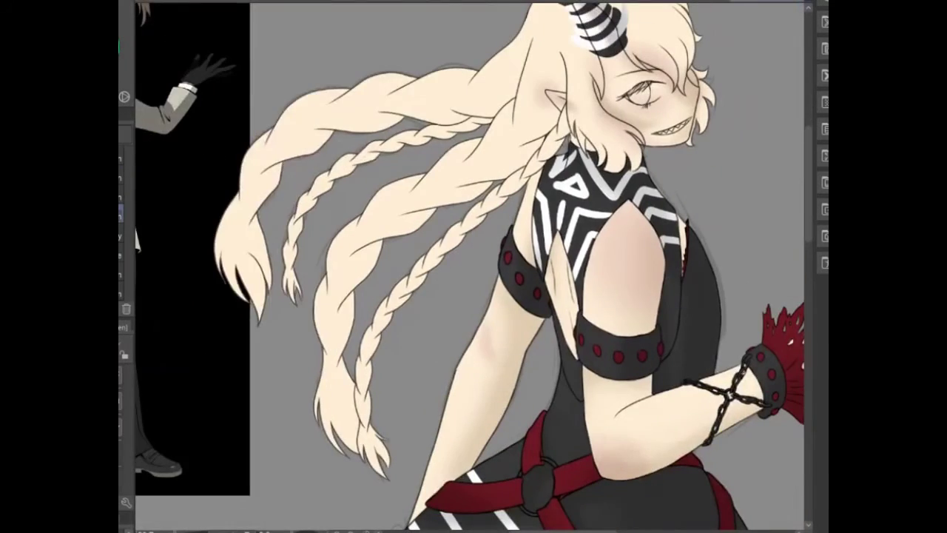
pyautogui.scroll(4, 333, 222)
pyautogui.scroll(5, 466, 266)
# - Fill the braids, the hair on the head and the fringe with flat light brown
pyautogui.moveTo(318, 481); pyautogui.dragTo(399, 348)
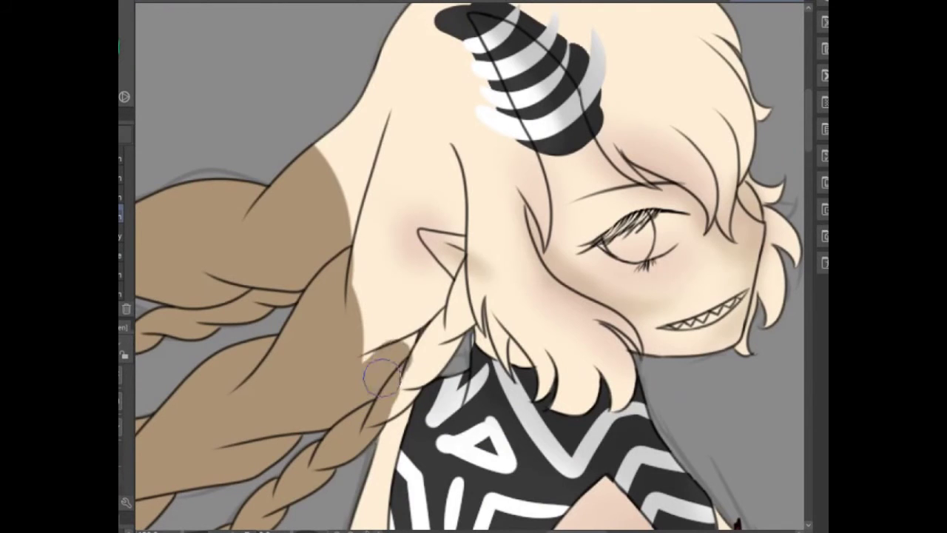
pyautogui.moveTo(473, 266); pyautogui.dragTo(414, 370)
pyautogui.moveTo(443, 318)
pyautogui.mouseDown()
pyautogui.moveTo(411, 339)
pyautogui.moveTo(340, 55)
pyautogui.moveTo(288, 170)
pyautogui.mouseUp()
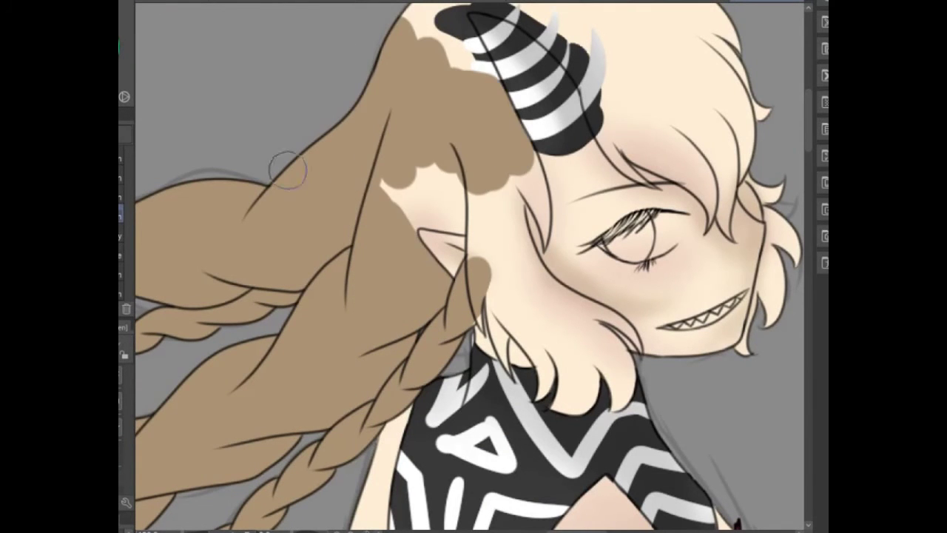
pyautogui.scroll(5, 466, 266)
pyautogui.moveTo(303, 292)
pyautogui.mouseDown()
pyautogui.moveTo(366, 197)
pyautogui.moveTo(547, 214)
pyautogui.moveTo(540, 409)
pyautogui.moveTo(422, 314)
pyautogui.moveTo(455, 253)
pyautogui.mouseUp()
pyautogui.scroll(-5, 455, 252)
pyautogui.moveTo(326, 222)
pyautogui.mouseDown()
pyautogui.moveTo(355, 296)
pyautogui.moveTo(222, 244)
pyautogui.mouseUp()
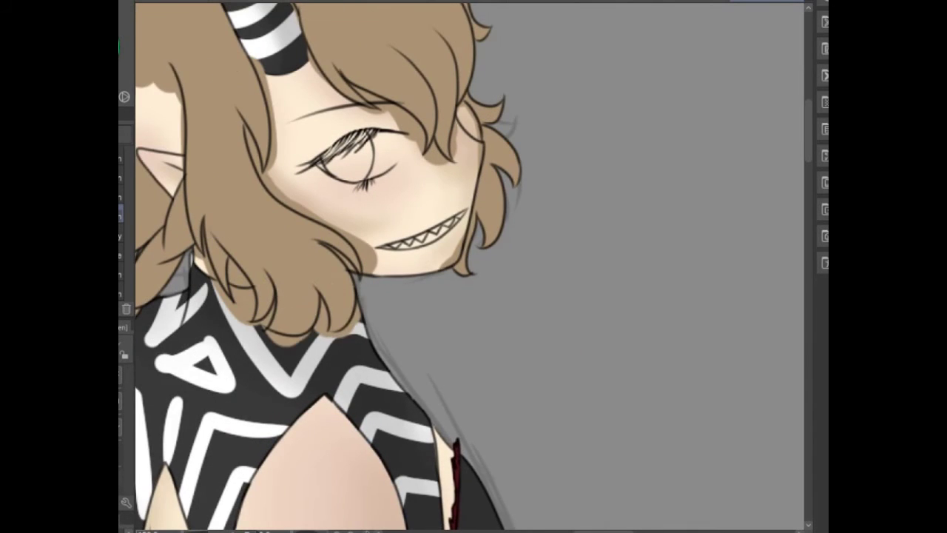
# - Erase the brown spilling over the cheek, jaw and collar along the edges of the front hair locks
pyautogui.scroll(2, 466, 266)
pyautogui.scroll(2, 473, 281)
pyautogui.moveTo(374, 44); pyautogui.dragTo(405, 238)
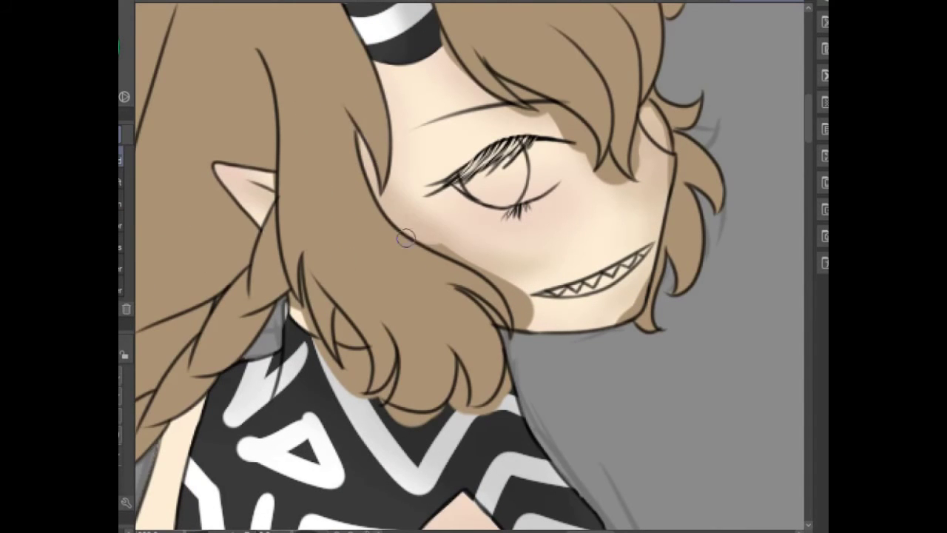
pyautogui.moveTo(523, 297)
pyautogui.mouseDown()
pyautogui.moveTo(480, 299)
pyautogui.moveTo(505, 342)
pyautogui.mouseUp()
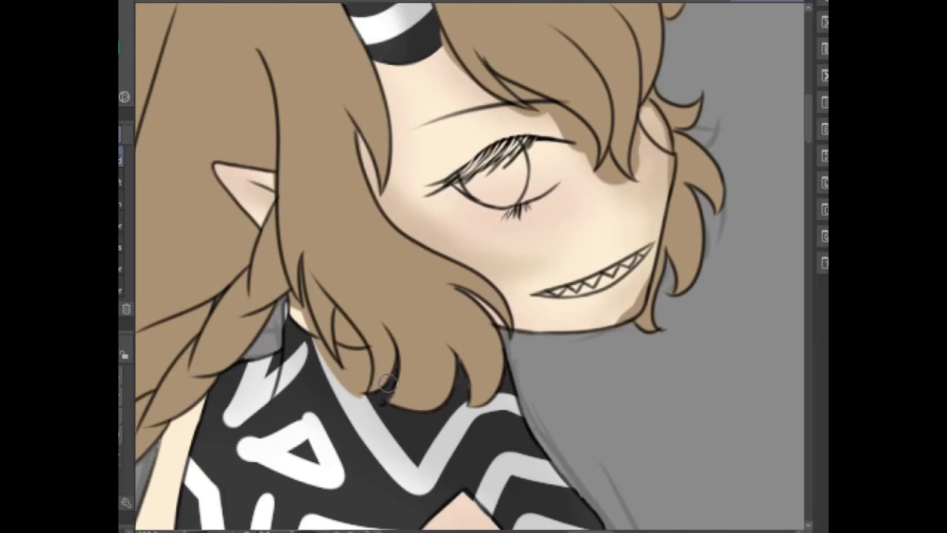
pyautogui.moveTo(386, 382)
pyautogui.mouseDown()
pyautogui.moveTo(327, 362)
pyautogui.moveTo(353, 338)
pyautogui.mouseUp()
# - Clean the color edges at the front horn's tip and base, and erase stray brown below the fringe and around the neck
pyautogui.scroll(3, 320, 212)
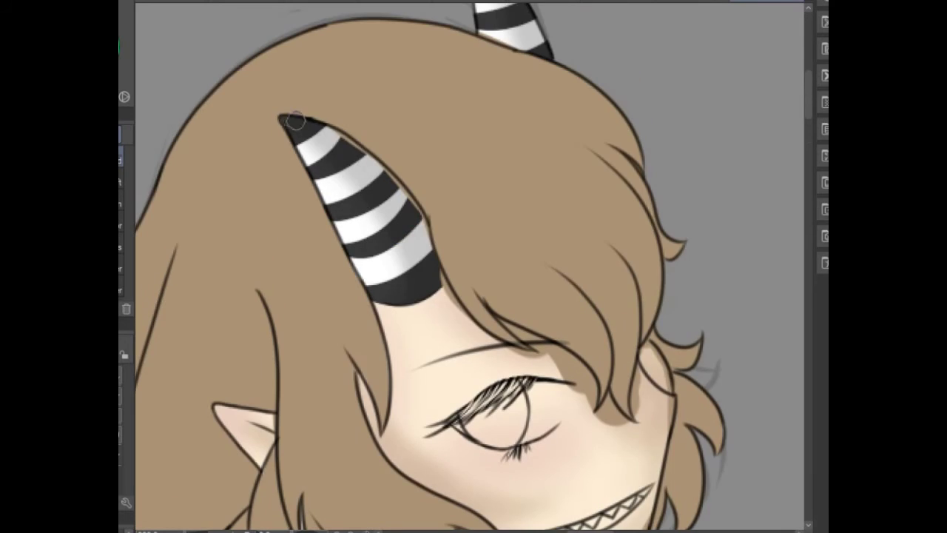
pyautogui.moveTo(514, 357)
pyautogui.mouseDown()
pyautogui.moveTo(535, 345)
pyautogui.moveTo(590, 429)
pyautogui.mouseUp()
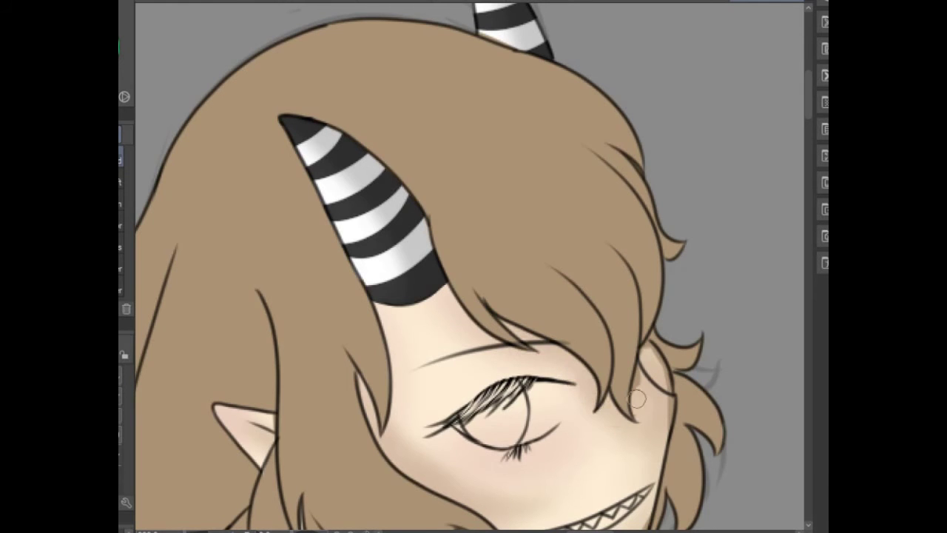
pyautogui.scroll(-3, 666, 397)
pyautogui.scroll(2, 666, 398)
pyautogui.moveTo(665, 398); pyautogui.dragTo(518, 295)
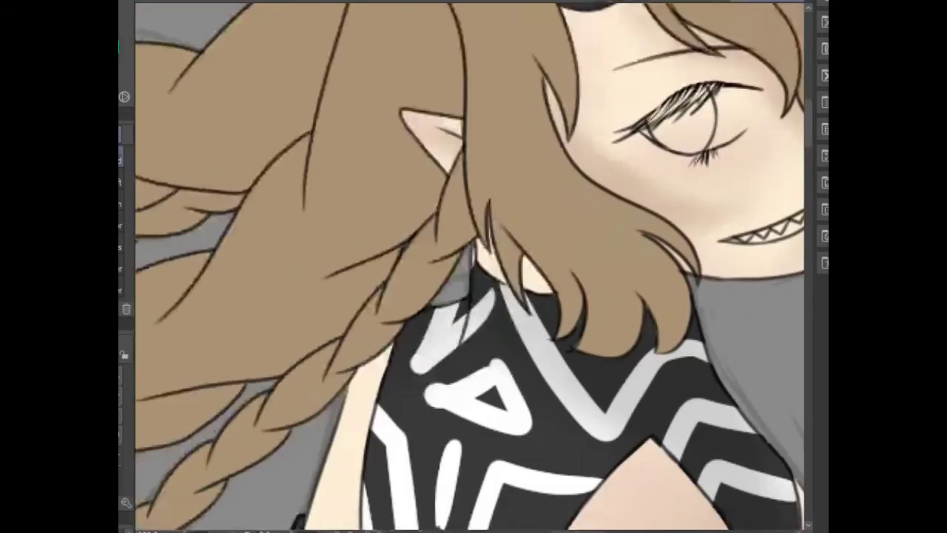
pyautogui.scroll(5, 473, 266)
pyautogui.hotkey('ctrl', '0')
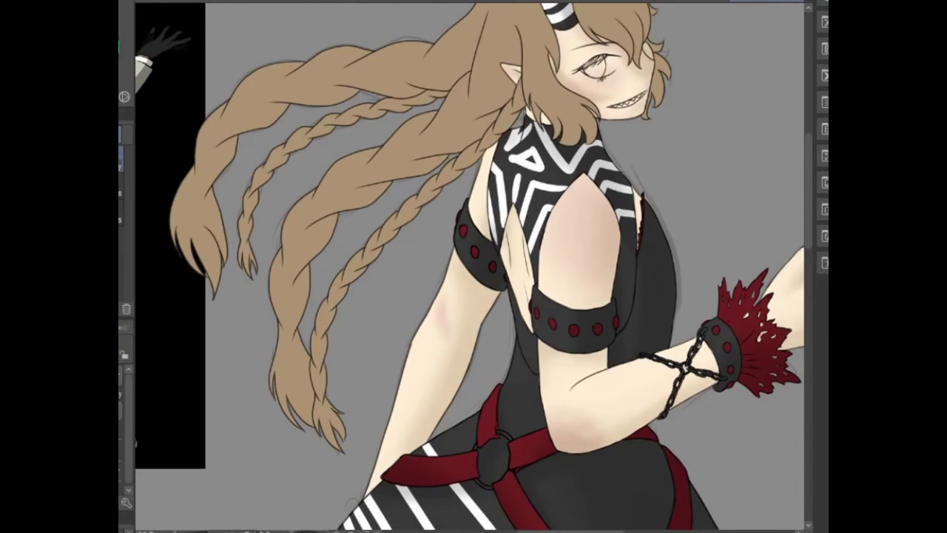
# - Airbrush a soft brown-to-black fade down the two large braids
pyautogui.moveTo(196, 281)
pyautogui.mouseDown()
pyautogui.moveTo(207, 148)
pyautogui.moveTo(318, 82)
pyautogui.moveTo(425, 59)
pyautogui.moveTo(400, 82)
pyautogui.moveTo(443, 74)
pyautogui.mouseUp()
pyautogui.moveTo(296, 421)
pyautogui.mouseDown()
pyautogui.moveTo(289, 311)
pyautogui.moveTo(414, 154)
pyautogui.moveTo(377, 135)
pyautogui.moveTo(449, 46)
pyautogui.mouseUp()
pyautogui.moveTo(351, 143)
pyautogui.mouseDown()
pyautogui.moveTo(317, 74)
pyautogui.moveTo(355, 159)
pyautogui.mouseUp()
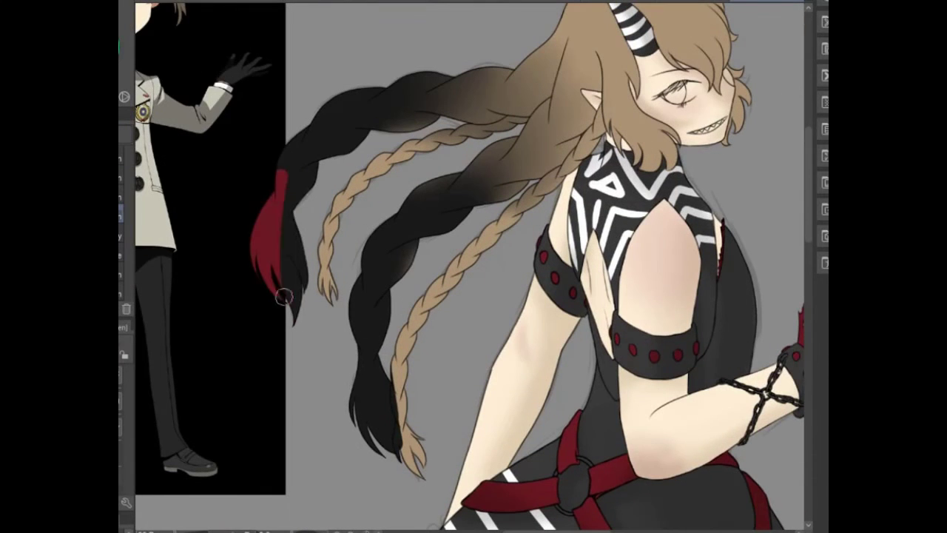
# - Color the lower lengths of the two large braids dark red, fading upward into the black
pyautogui.moveTo(296, 222)
pyautogui.mouseDown()
pyautogui.moveTo(369, 387)
pyautogui.moveTo(354, 128)
pyautogui.mouseUp()
pyautogui.hotkey('ctrl', 'z')
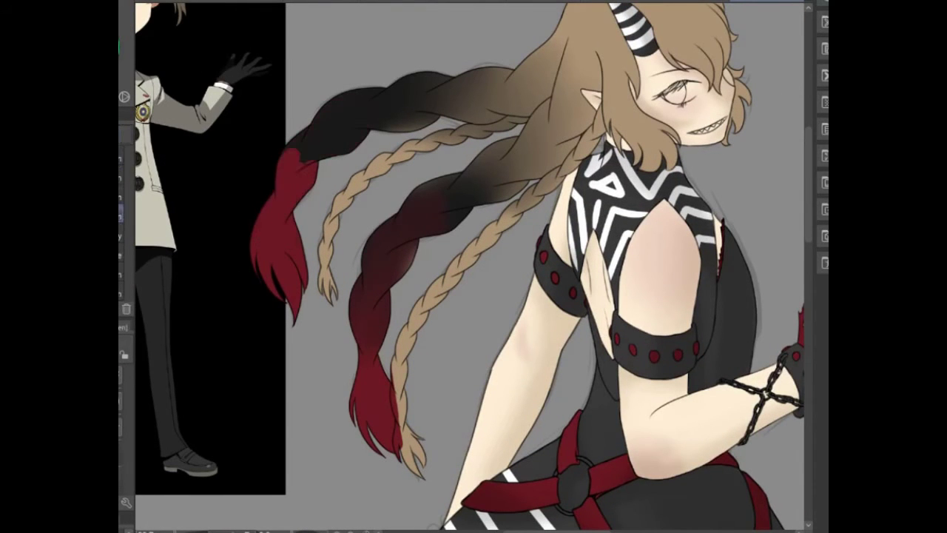
pyautogui.hotkey('ctrl', 'z')
pyautogui.hotkey('ctrl', 'z')
pyautogui.moveTo(338, 142); pyautogui.dragTo(358, 136)
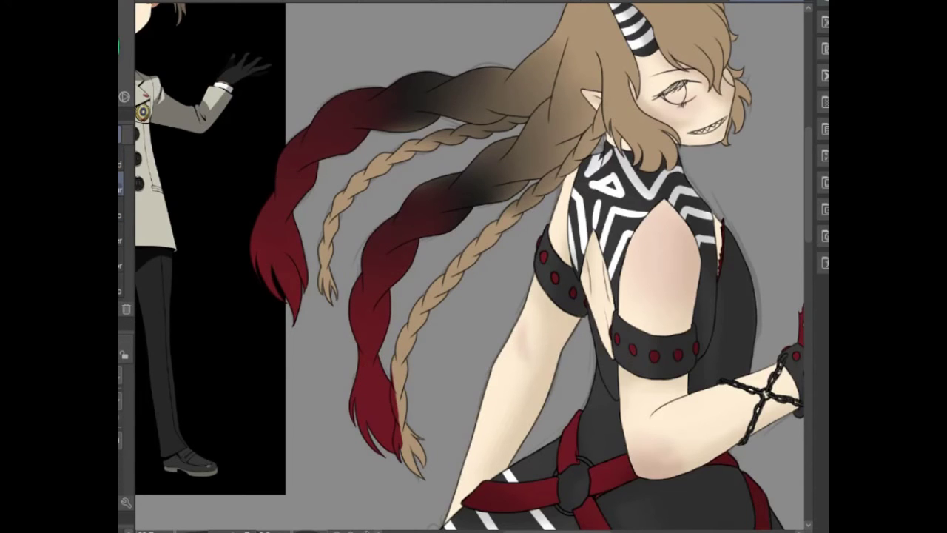
# - Paint the two thin braids dark red from their tips up toward the head
pyautogui.moveTo(447, 277); pyautogui.dragTo(410, 385)
pyautogui.scroll(3, 345, 403)
pyautogui.moveTo(289, 422); pyautogui.dragTo(237, 306)
pyautogui.scroll(5, 236, 306)
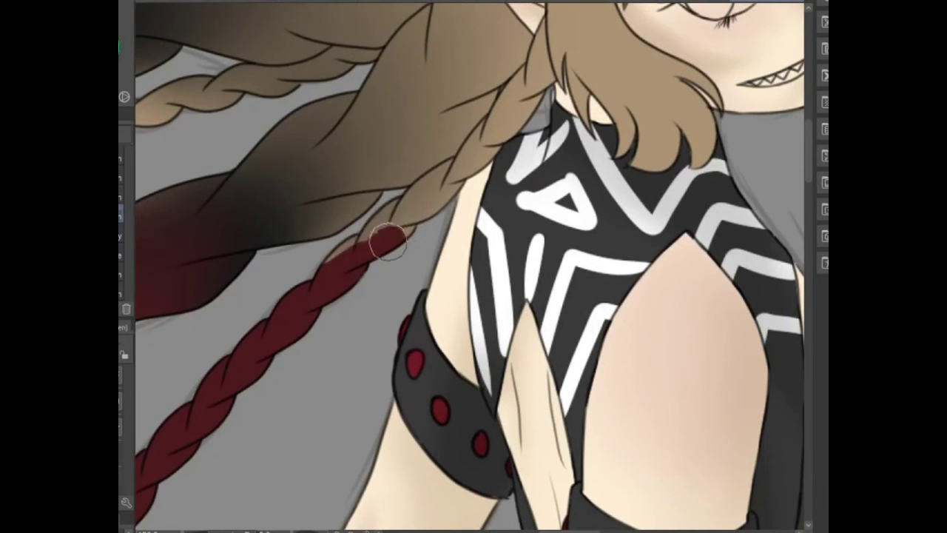
pyautogui.scroll(5, 370, 244)
# - Blend the upper ends of the thin dark red braids softly into the brown hair
pyautogui.moveTo(325, 262)
pyautogui.mouseDown()
pyautogui.moveTo(469, 162)
pyautogui.moveTo(466, 280)
pyautogui.moveTo(425, 300)
pyautogui.moveTo(407, 329)
pyautogui.moveTo(362, 355)
pyautogui.mouseUp()
pyautogui.scroll(2, 444, 281)
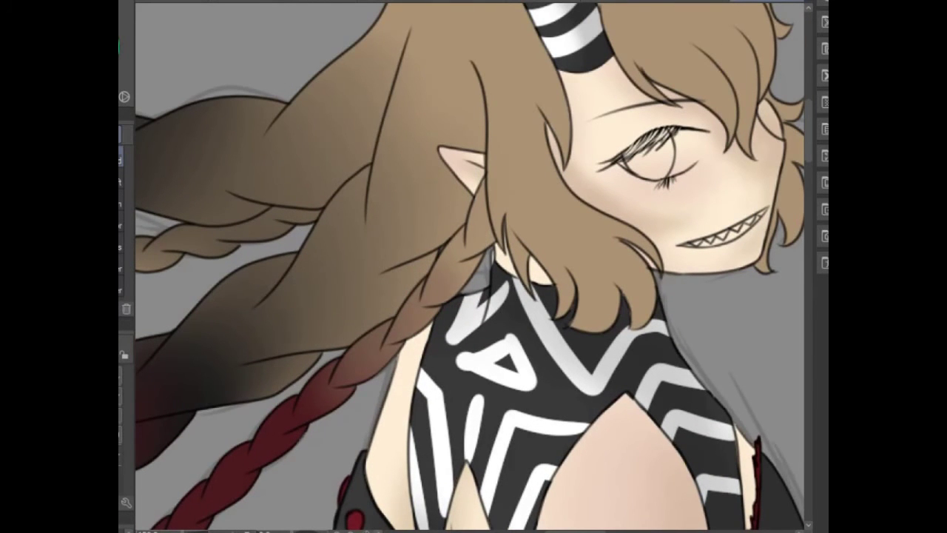
pyautogui.moveTo(370, 222); pyautogui.dragTo(591, 74)
pyautogui.moveTo(318, 459)
pyautogui.mouseDown()
pyautogui.moveTo(380, 247)
pyautogui.moveTo(258, 258)
pyautogui.moveTo(459, 214)
pyautogui.mouseUp()
pyautogui.hotkey('ctrl', '0')
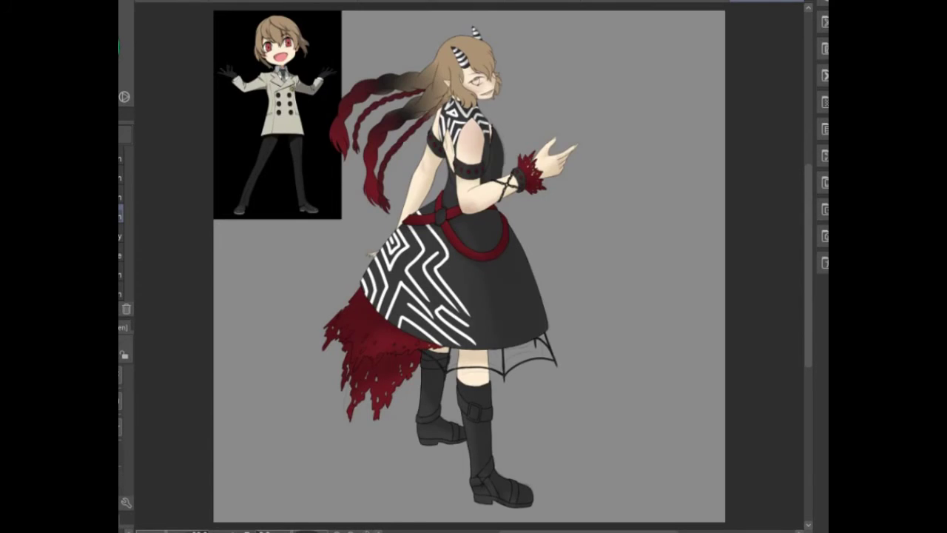
# - Airbrush soft darker shading along the folds of the large braids and the brown hair
pyautogui.scroll(5, 503, 178)
pyautogui.scroll(3, 369, 126)
pyautogui.hotkey('ctrl', '0')
pyautogui.scroll(3, 395, 81)
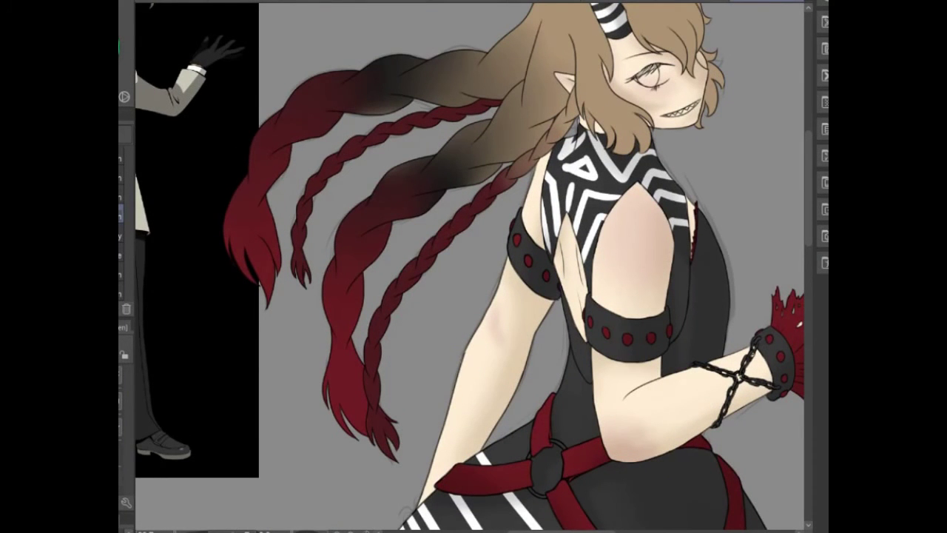
pyautogui.moveTo(449, 183); pyautogui.dragTo(518, 139)
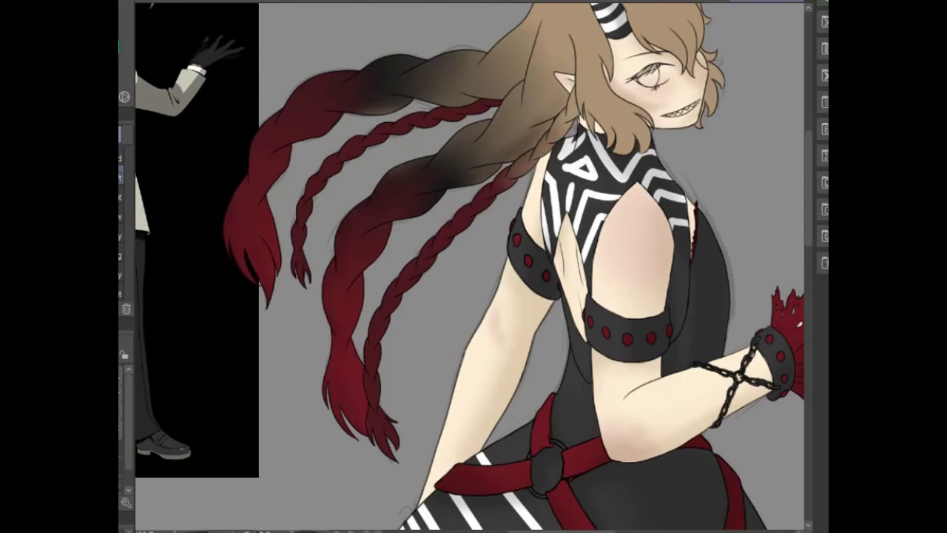
pyautogui.moveTo(459, 93); pyautogui.dragTo(244, 177)
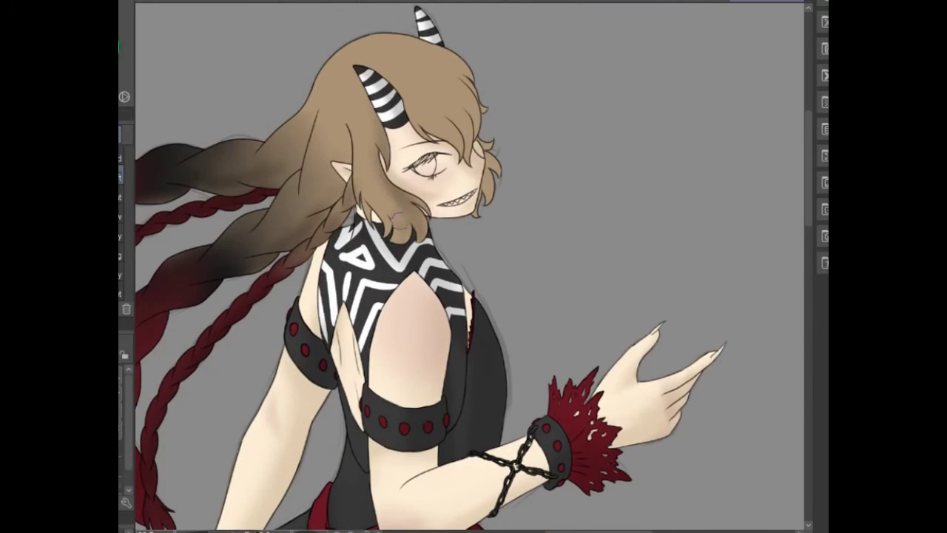
# - Shade the loose locks around the face and add soft lighter highlights to the crown and braids
pyautogui.moveTo(377, 194); pyautogui.dragTo(420, 238)
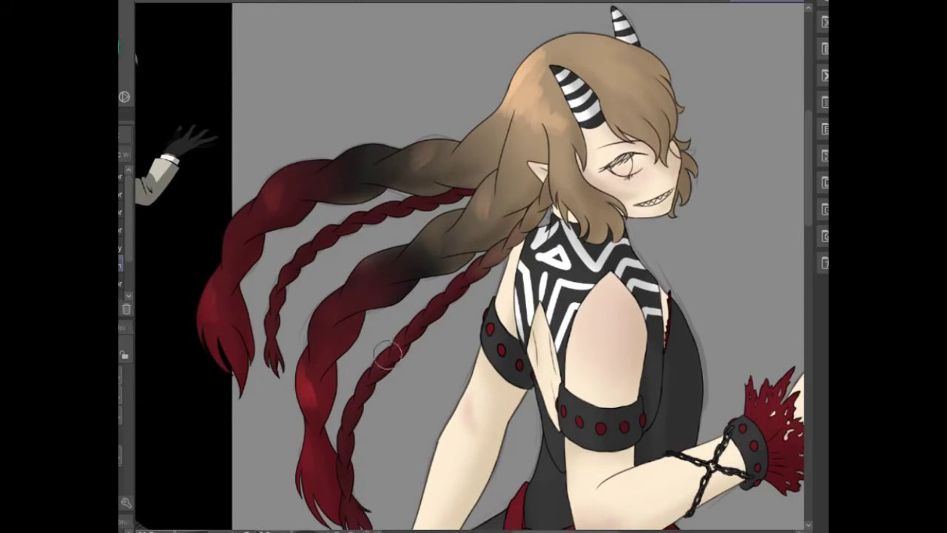
pyautogui.moveTo(556, 59); pyautogui.dragTo(497, 112)
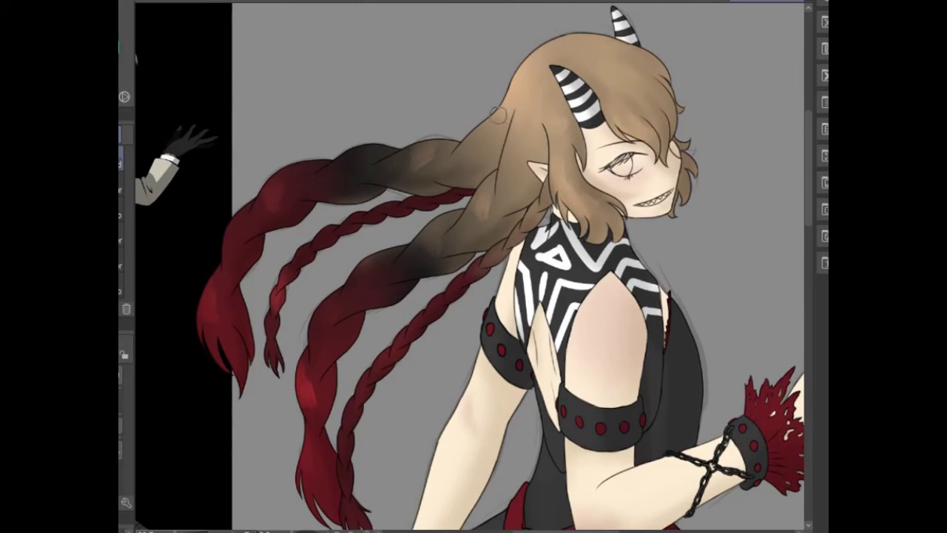
pyautogui.hotkey('ctrl', '0')
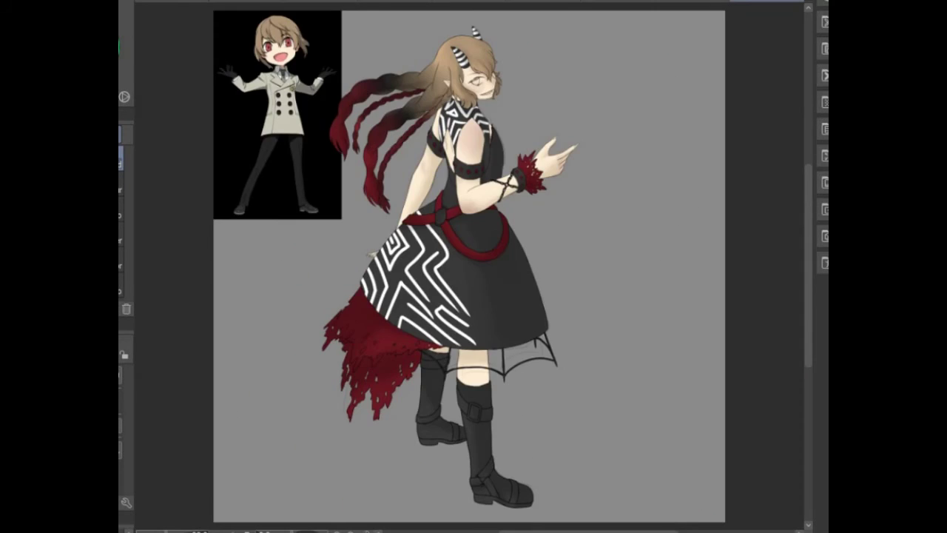
# - Paint the crossed chain links on the front forearm light grey
pyautogui.scroll(5, 473, 81)
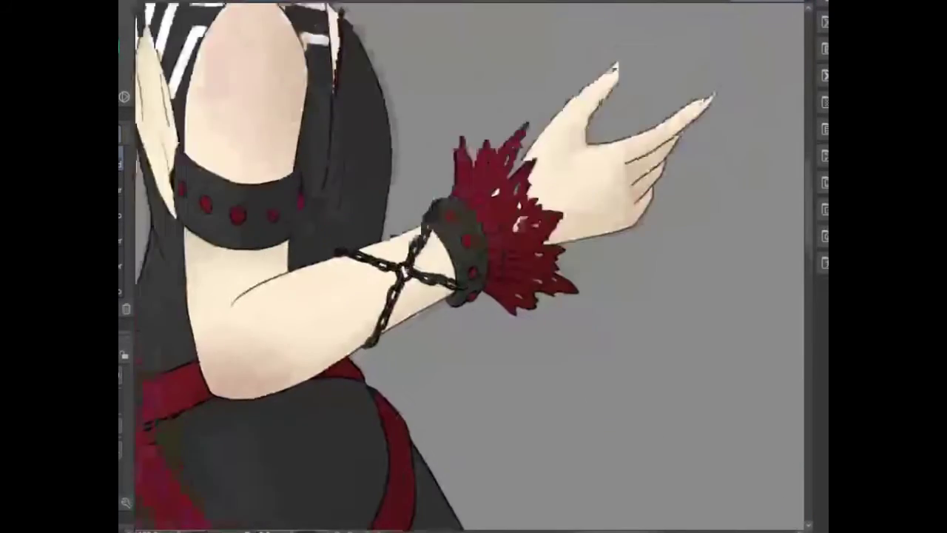
pyautogui.scroll(3, 522, 177)
pyautogui.moveTo(287, 266); pyautogui.dragTo(313, 266)
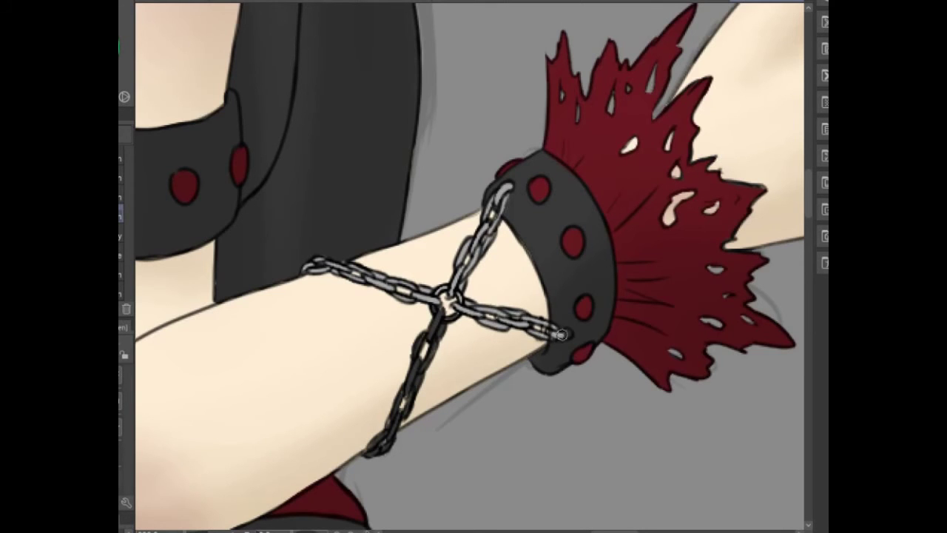
pyautogui.moveTo(562, 334); pyautogui.dragTo(520, 208)
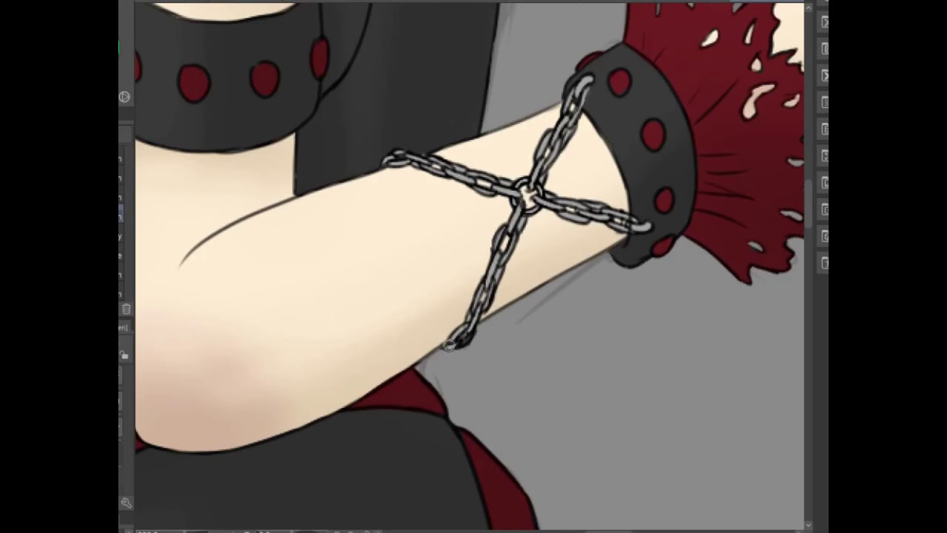
pyautogui.moveTo(449, 345); pyautogui.dragTo(295, 172)
pyautogui.moveTo(549, 237)
pyautogui.mouseDown()
pyautogui.moveTo(249, 266)
pyautogui.moveTo(290, 314)
pyautogui.moveTo(400, 378)
pyautogui.moveTo(432, 207)
pyautogui.mouseUp()
# - Paint the web-shaped wire frame beneath the skirt hem light grey
pyautogui.scroll(3, 330, 429)
pyautogui.moveTo(330, 428)
pyautogui.mouseDown()
pyautogui.moveTo(516, 439)
pyautogui.moveTo(667, 502)
pyautogui.moveTo(348, 366)
pyautogui.mouseUp()
pyautogui.moveTo(331, 127)
pyautogui.mouseDown()
pyautogui.moveTo(339, 189)
pyautogui.moveTo(448, 271)
pyautogui.moveTo(784, 222)
pyautogui.moveTo(411, 353)
pyautogui.mouseUp()
pyautogui.moveTo(240, 251)
pyautogui.mouseDown()
pyautogui.moveTo(344, 233)
pyautogui.moveTo(411, 362)
pyautogui.mouseUp()
pyautogui.moveTo(410, 362); pyautogui.dragTo(336, 164)
pyautogui.hotkey('ctrl', '0')
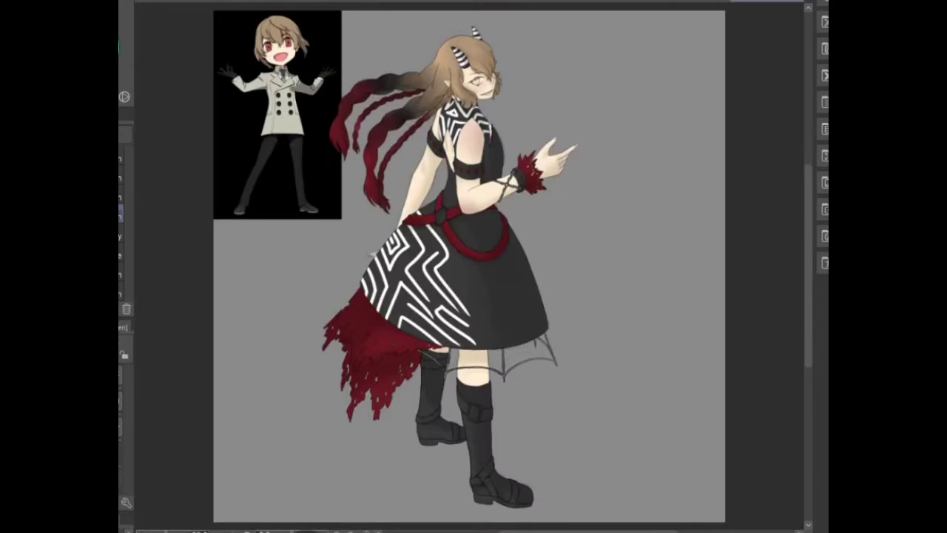
# - Add darker grey shading to the metal chain links on the forearm
pyautogui.scroll(6, 414, 185)
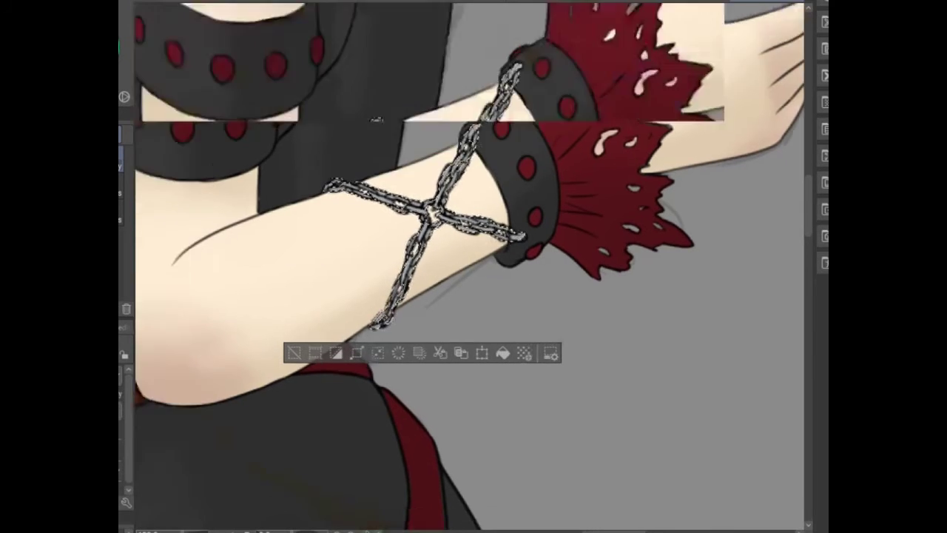
pyautogui.hotkey('ctrl', '0')
pyautogui.hotkey('ctrl', 'd')
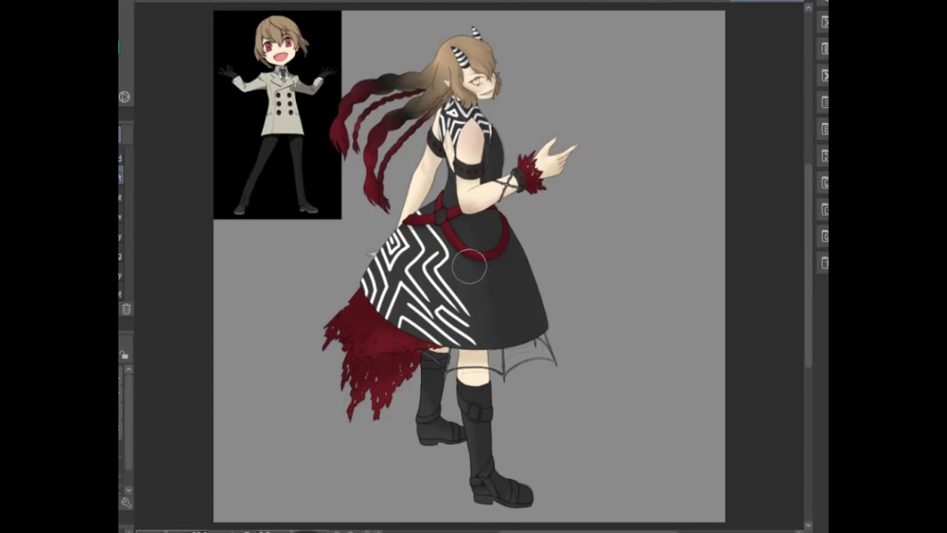
pyautogui.scroll(6, 470, 268)
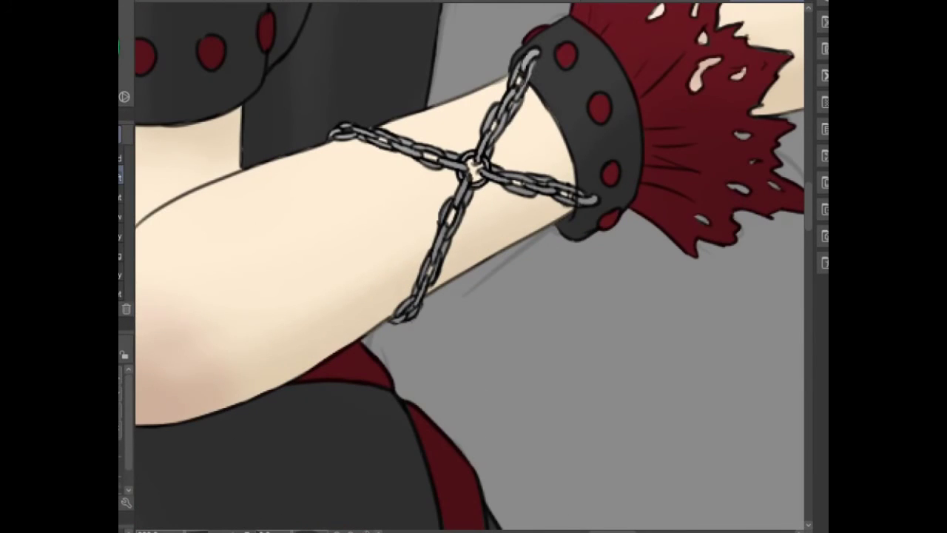
pyautogui.scroll(5, 437, 213)
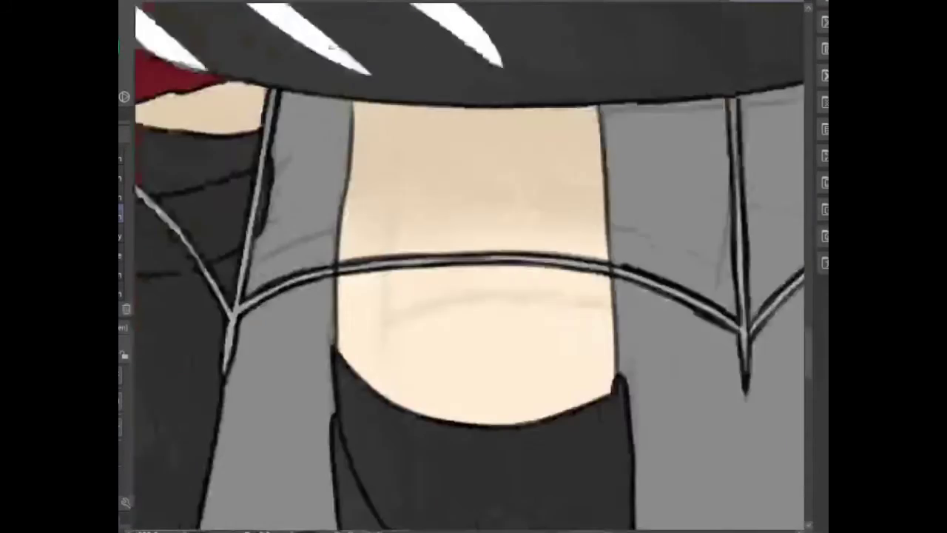
pyautogui.scroll(-5, 470, 267)
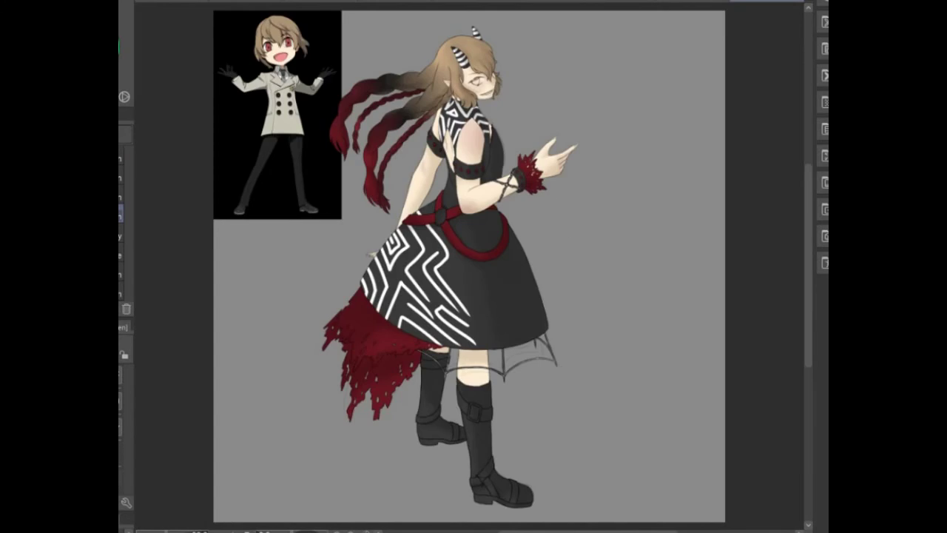
# - Paint the inside of the eye white up to the lash lines
pyautogui.scroll(6, 470, 268)
pyautogui.hscroll(-3, 469, 268)
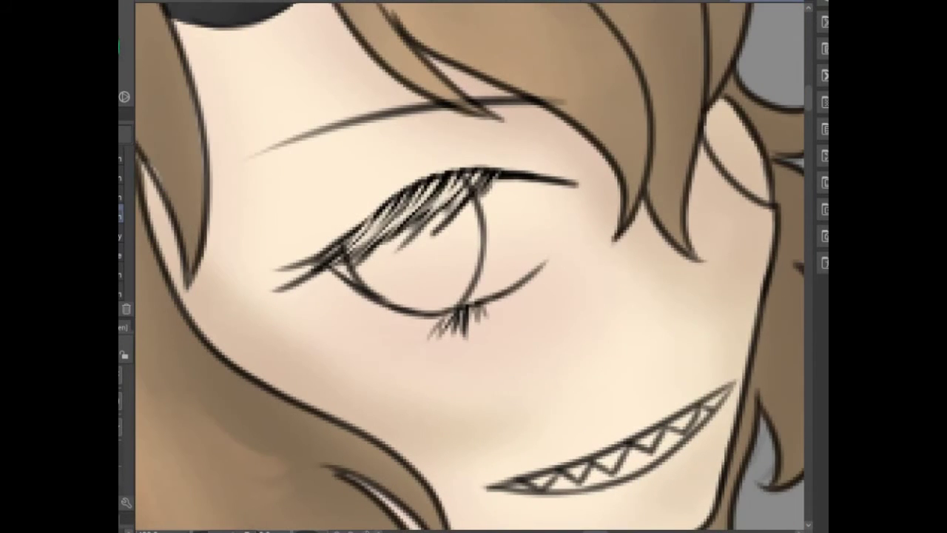
pyautogui.moveTo(507, 249)
pyautogui.mouseDown()
pyautogui.moveTo(566, 212)
pyautogui.moveTo(423, 274)
pyautogui.moveTo(540, 226)
pyautogui.mouseUp()
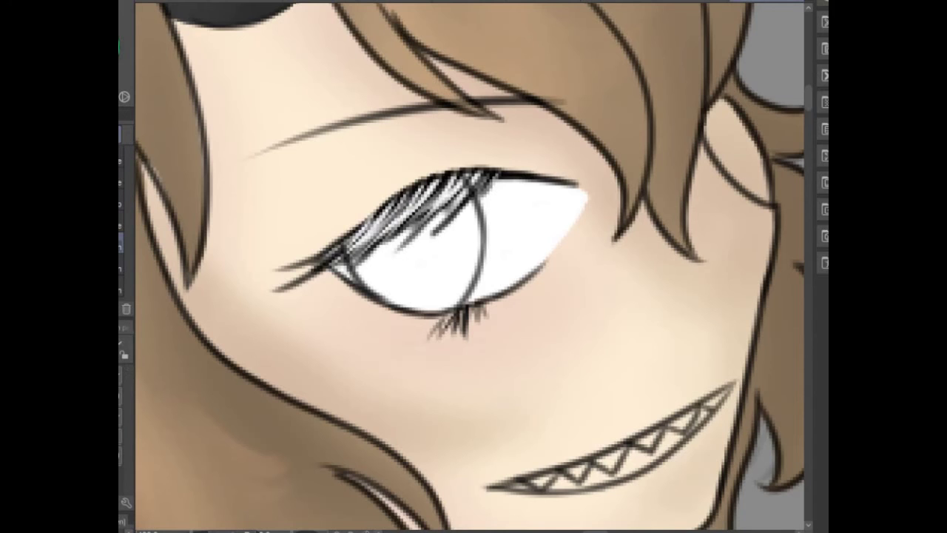
# - Fill the iris with a flat muted red
pyautogui.moveTo(463, 235); pyautogui.dragTo(382, 278)
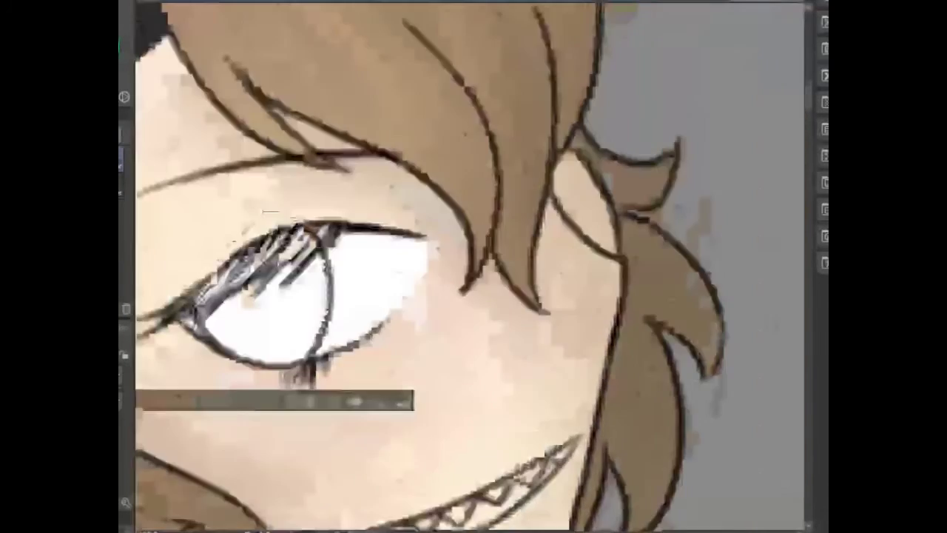
pyautogui.click(429, 258)
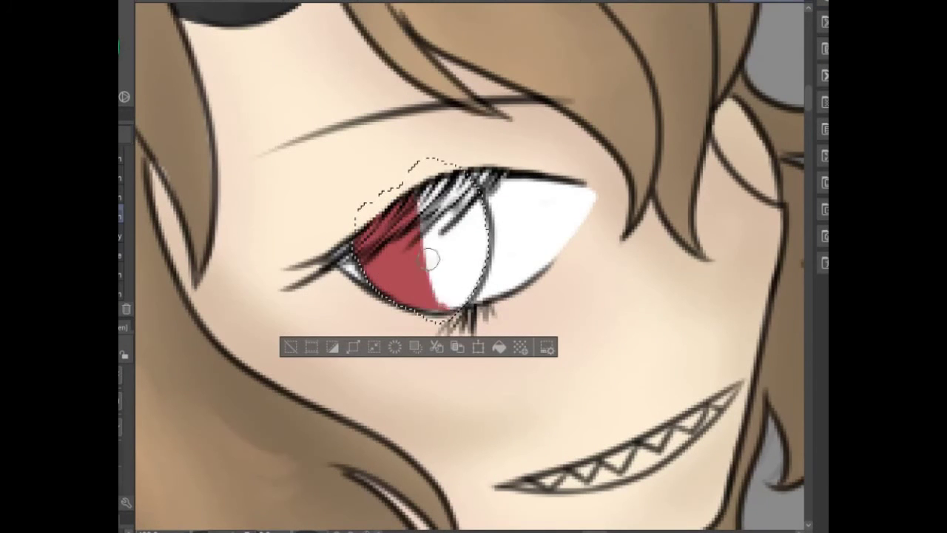
pyautogui.hotkey('ctrl', 'z')
pyautogui.hotkey('ctrl', 'd')
pyautogui.moveTo(370, 292)
pyautogui.mouseDown()
pyautogui.moveTo(427, 222)
pyautogui.moveTo(481, 282)
pyautogui.mouseUp()
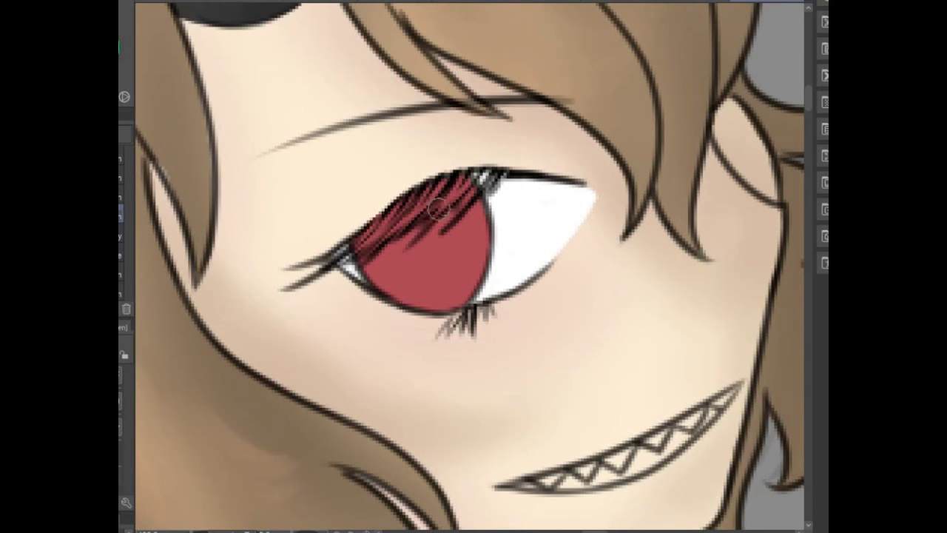
# - Darken the upper iris under the lashes and add a bright red glow at its lower edge
pyautogui.moveTo(362, 252); pyautogui.dragTo(481, 192)
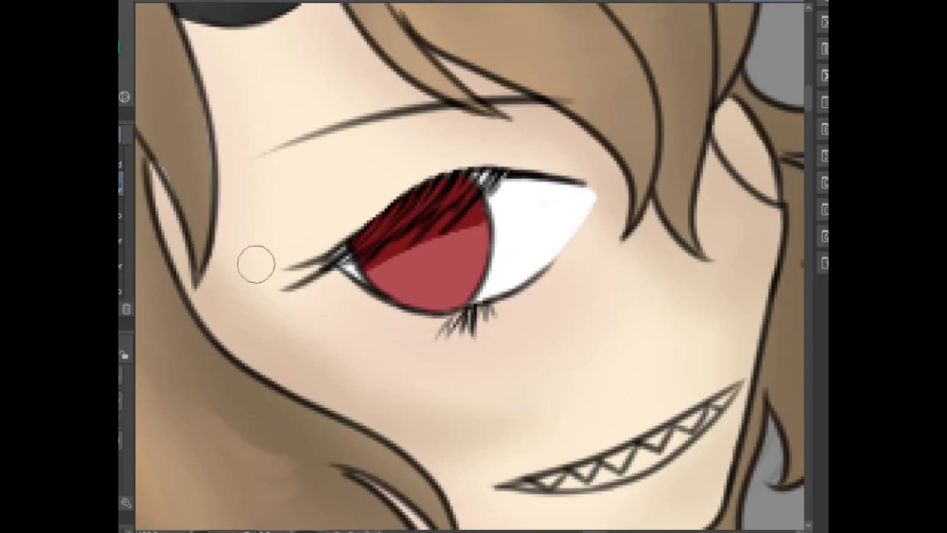
pyautogui.moveTo(421, 296)
pyautogui.mouseDown()
pyautogui.moveTo(441, 296)
pyautogui.moveTo(448, 285)
pyautogui.mouseUp()
pyautogui.hotkey('ctrl', 'z')
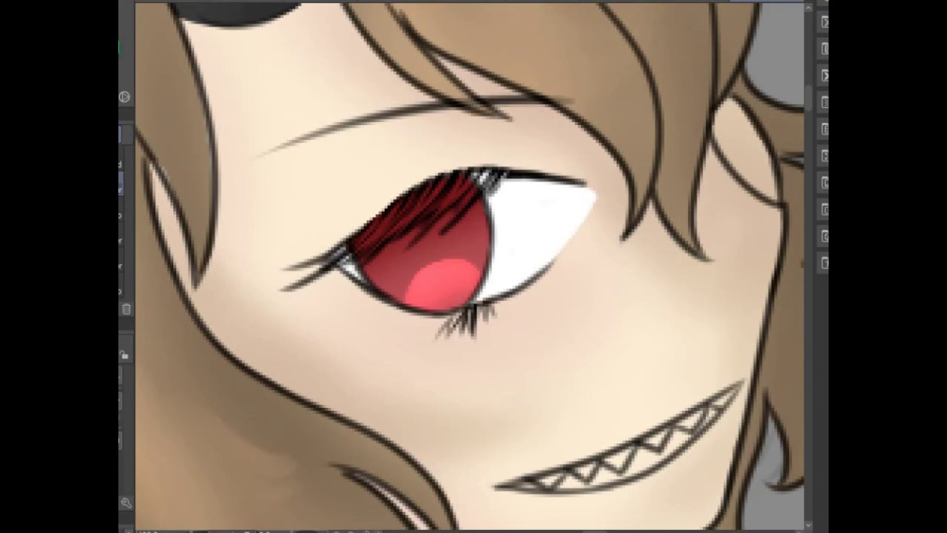
# - Detail the eye with a black slit pupil, scattered bright red specks and a grey shadow on the upper white
pyautogui.moveTo(427, 196); pyautogui.dragTo(436, 288)
pyautogui.moveTo(414, 222); pyautogui.dragTo(438, 267)
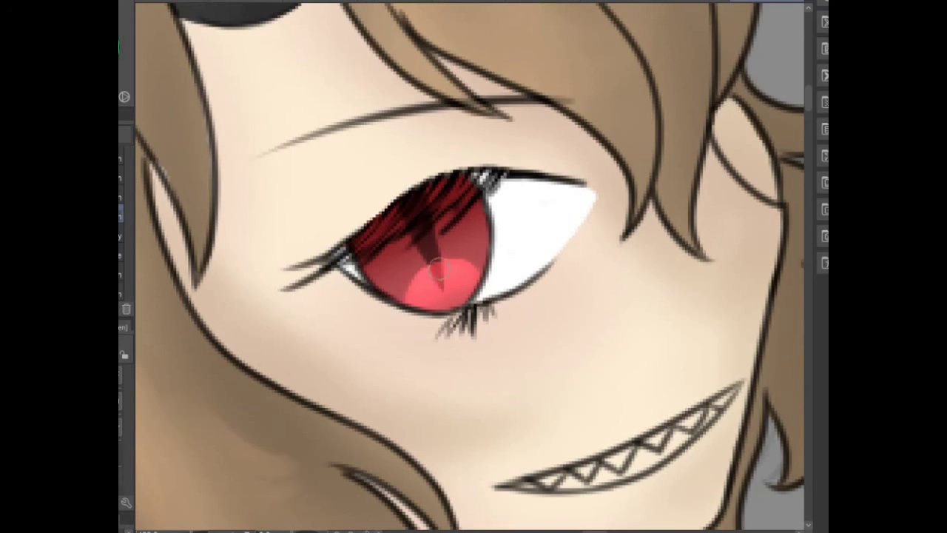
pyautogui.moveTo(416, 209)
pyautogui.mouseDown()
pyautogui.moveTo(397, 189)
pyautogui.moveTo(436, 254)
pyautogui.moveTo(384, 236)
pyautogui.moveTo(463, 196)
pyautogui.mouseUp()
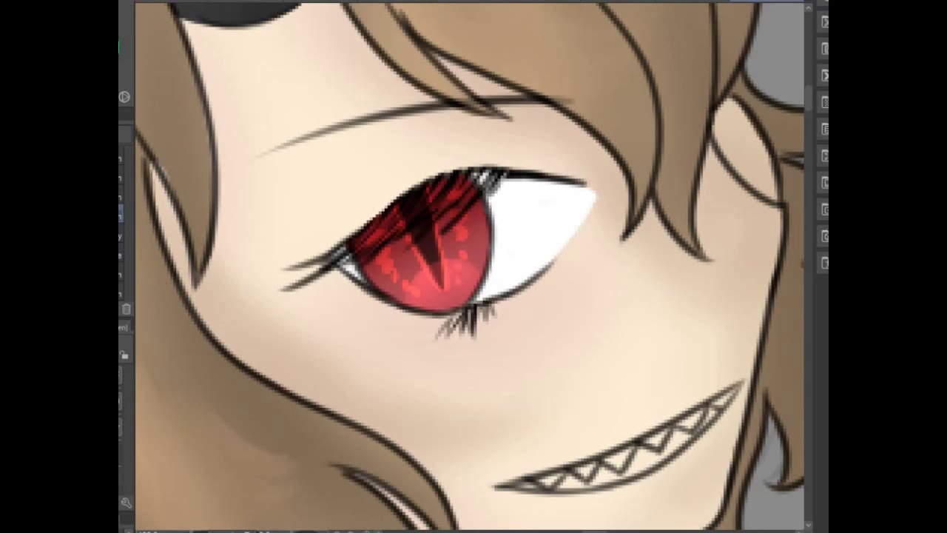
pyautogui.moveTo(348, 245)
pyautogui.mouseDown()
pyautogui.moveTo(443, 191)
pyautogui.moveTo(585, 200)
pyautogui.mouseUp()
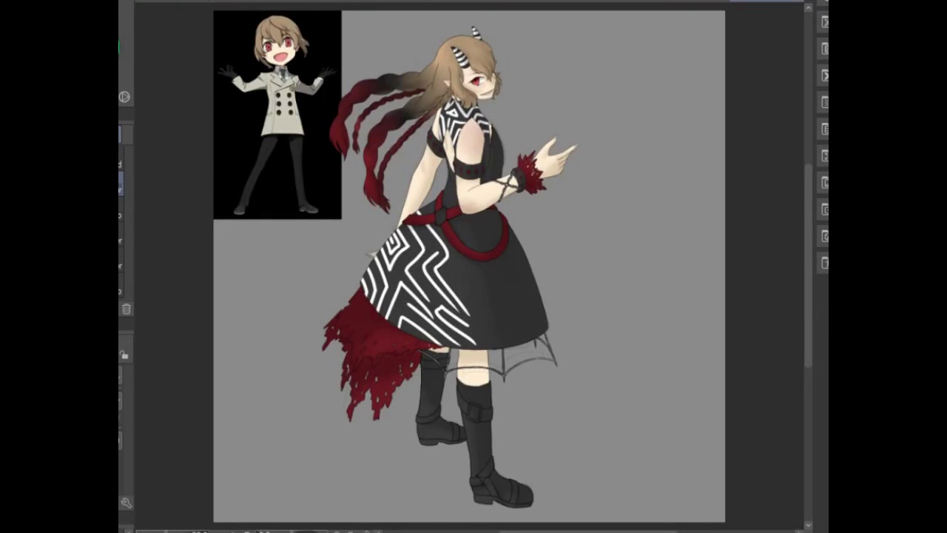
# - Paint the pointed teeth in the grinning mouth white
pyautogui.scroll(5, 489, 84)
pyautogui.scroll(4, 505, 125)
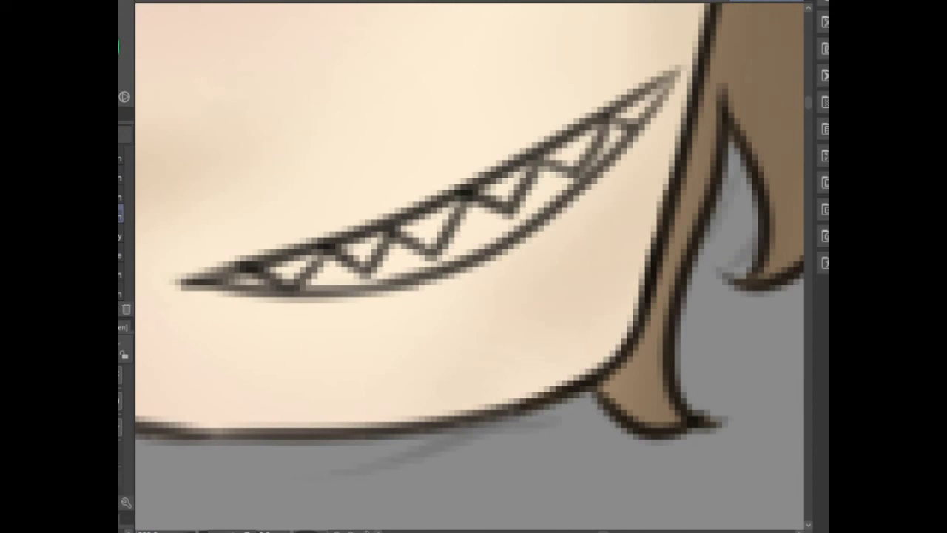
pyautogui.moveTo(439, 231); pyautogui.dragTo(592, 144)
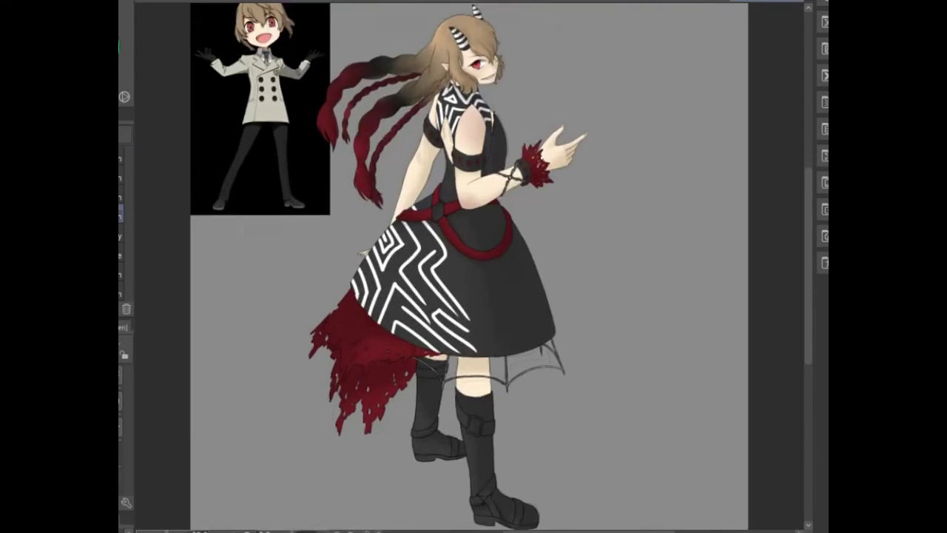
# - Color the front boot's strap buckle and the small metal pieces at the ankle light grey
pyautogui.scroll(5, 459, 444)
pyautogui.scroll(5, 436, 200)
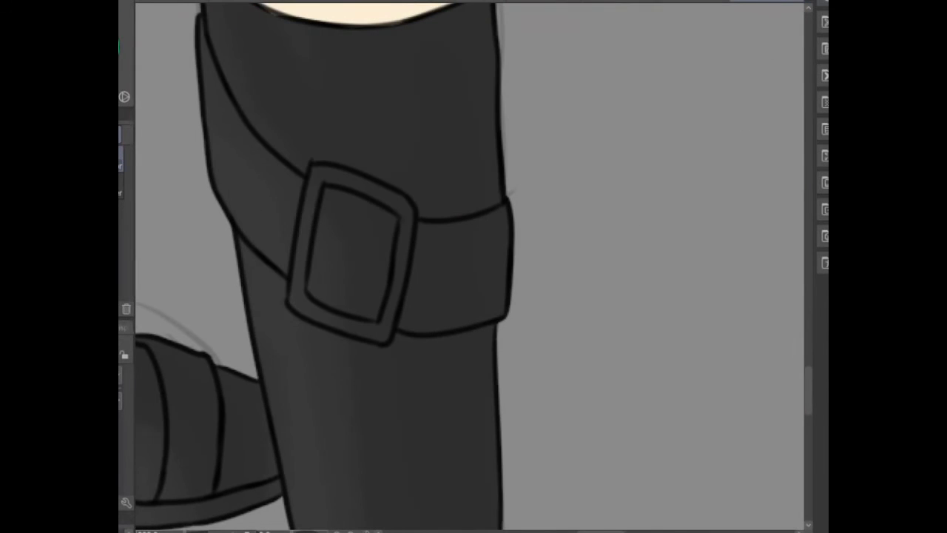
pyautogui.moveTo(314, 168)
pyautogui.mouseDown()
pyautogui.moveTo(296, 275)
pyautogui.moveTo(396, 327)
pyautogui.moveTo(405, 216)
pyautogui.mouseUp()
pyautogui.moveTo(405, 216); pyautogui.dragTo(697, 42)
pyautogui.moveTo(336, 216); pyautogui.dragTo(346, 222)
pyautogui.moveTo(385, 296); pyautogui.dragTo(396, 302)
pyautogui.scroll(-1, 473, 266)
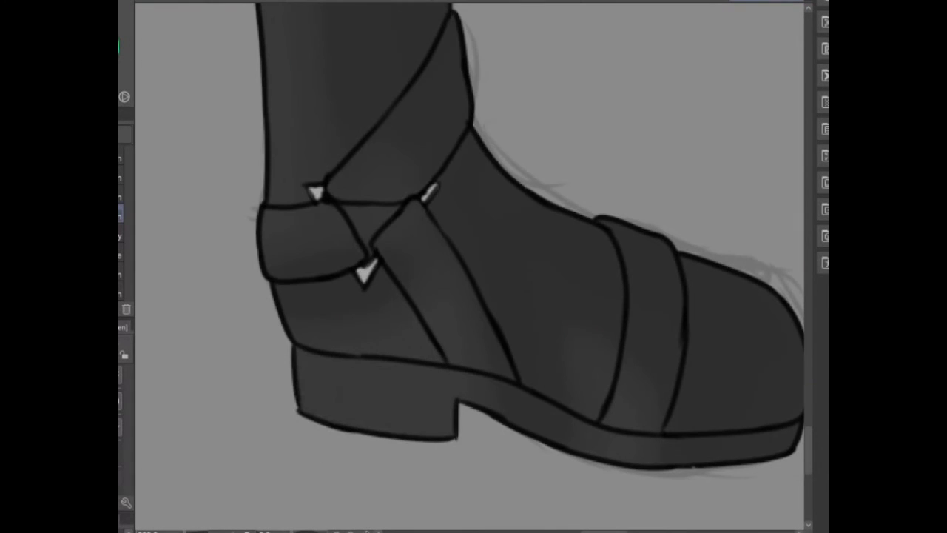
# - Color the soles and heels of the boots a lighter grey
pyautogui.moveTo(311, 414)
pyautogui.mouseDown()
pyautogui.moveTo(271, 363)
pyautogui.moveTo(545, 429)
pyautogui.moveTo(646, 435)
pyautogui.moveTo(546, 437)
pyautogui.moveTo(431, 393)
pyautogui.moveTo(310, 384)
pyautogui.mouseUp()
pyautogui.moveTo(336, 355)
pyautogui.mouseDown()
pyautogui.moveTo(269, 337)
pyautogui.moveTo(570, 355)
pyautogui.moveTo(651, 330)
pyautogui.mouseUp()
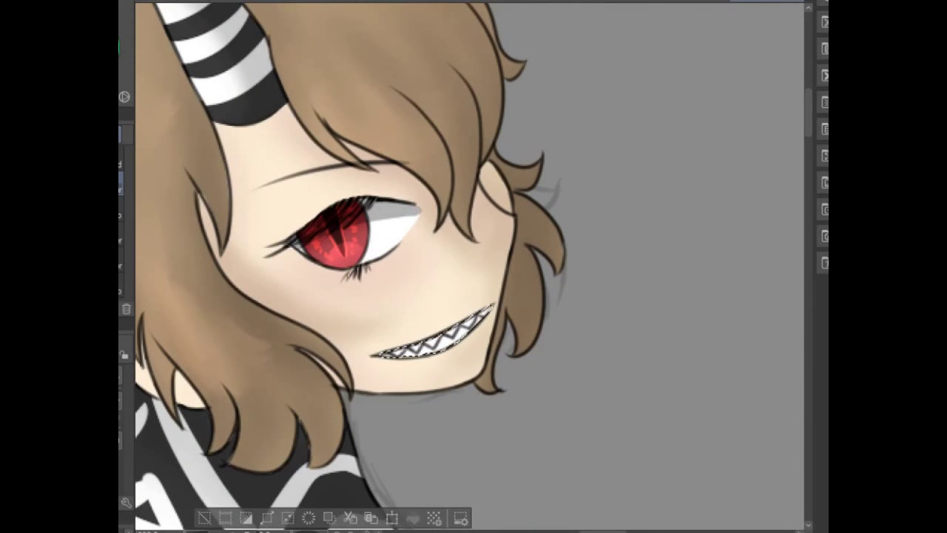
pyautogui.hotkey('ctrl', 'd')
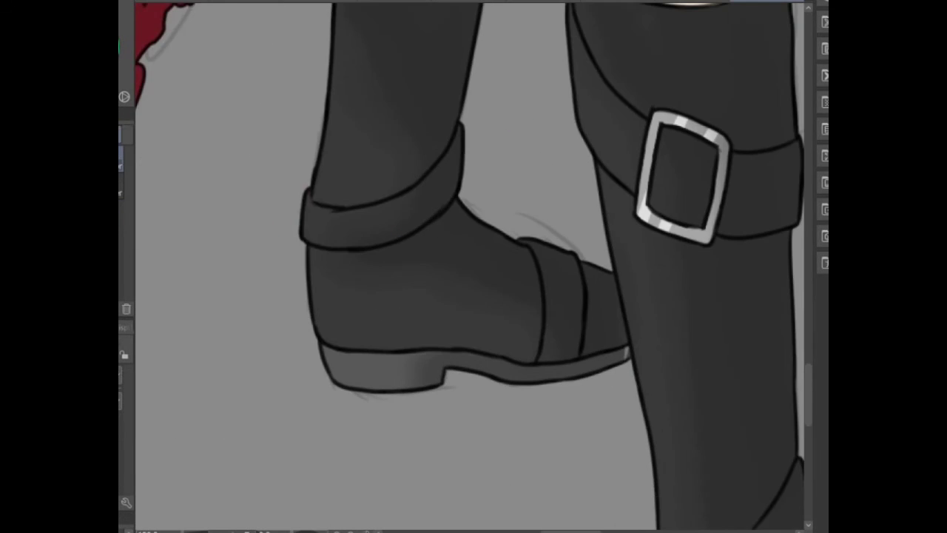
pyautogui.moveTo(307, 200); pyautogui.dragTo(355, 226)
pyautogui.hotkey('ctrl', 'z')
pyautogui.moveTo(307, 196)
pyautogui.mouseDown()
pyautogui.moveTo(355, 225)
pyautogui.moveTo(444, 181)
pyautogui.moveTo(459, 136)
pyautogui.mouseUp()
pyautogui.hotkey('ctrl', 'z')
# - Paint the ankle and toe straps of the boots a slightly lighter charcoal
pyautogui.moveTo(327, 229); pyautogui.dragTo(470, 122)
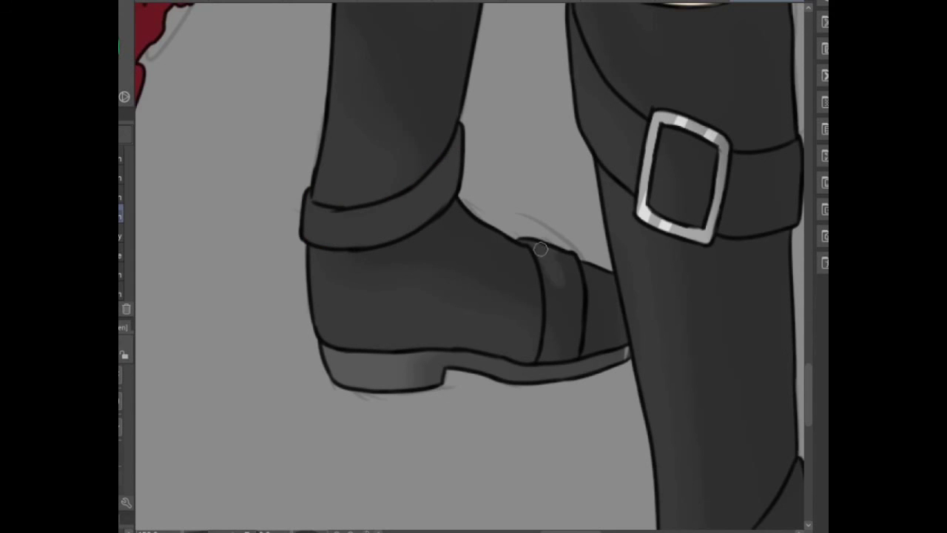
pyautogui.moveTo(540, 250)
pyautogui.mouseDown()
pyautogui.moveTo(575, 327)
pyautogui.moveTo(564, 333)
pyautogui.mouseUp()
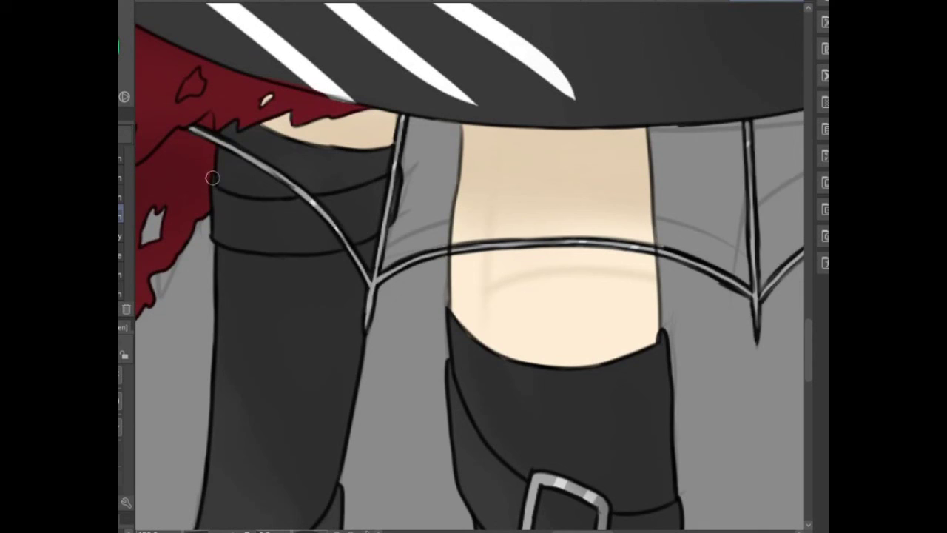
pyautogui.moveTo(212, 178); pyautogui.dragTo(264, 209)
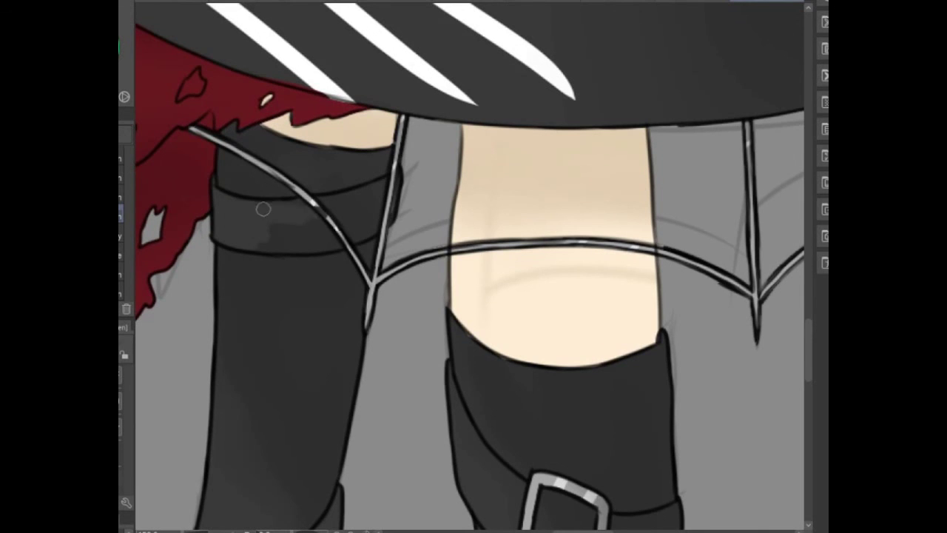
pyautogui.hotkey('ctrl', 'z')
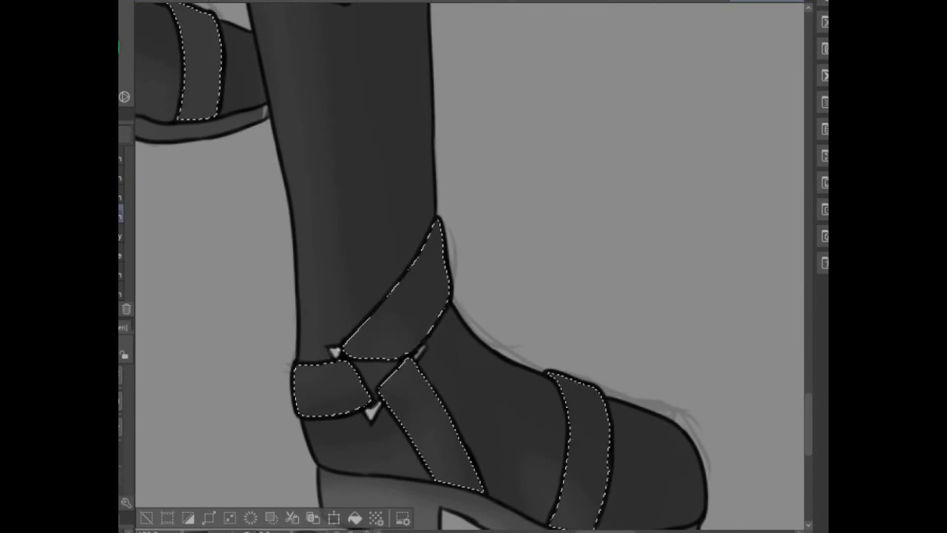
# - Airbrush soft darker shading along the edges of the boot straps
pyautogui.hotkey('ctrl', 'd')
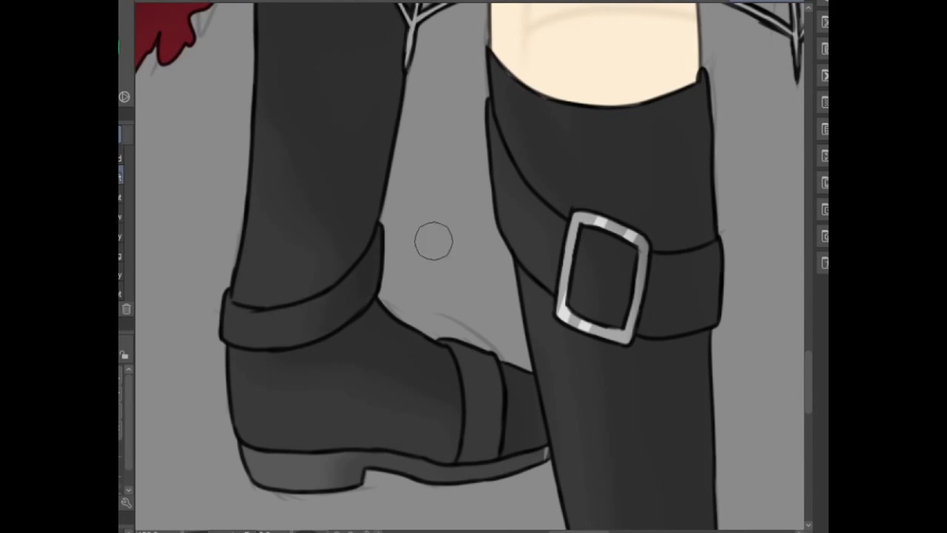
pyautogui.scroll(-3, 196, 380)
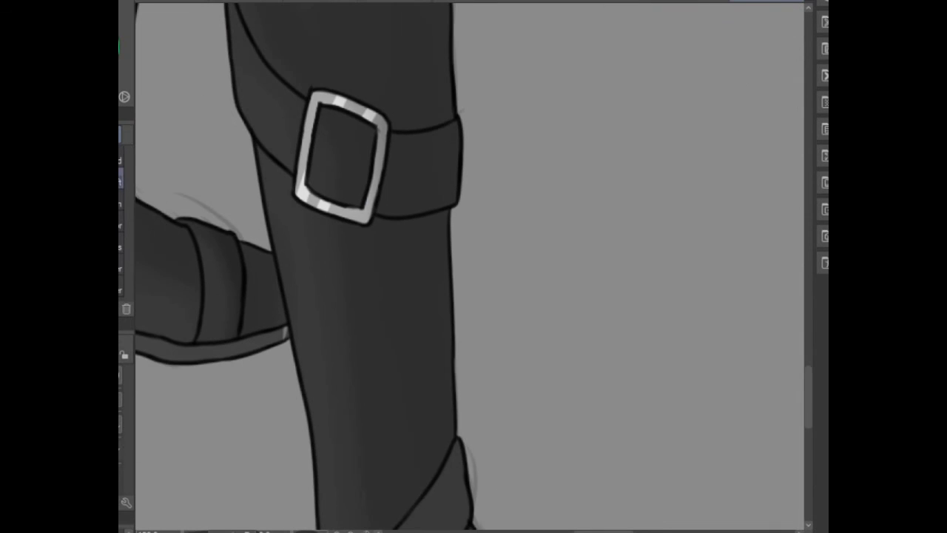
pyautogui.scroll(-4, 311, 81)
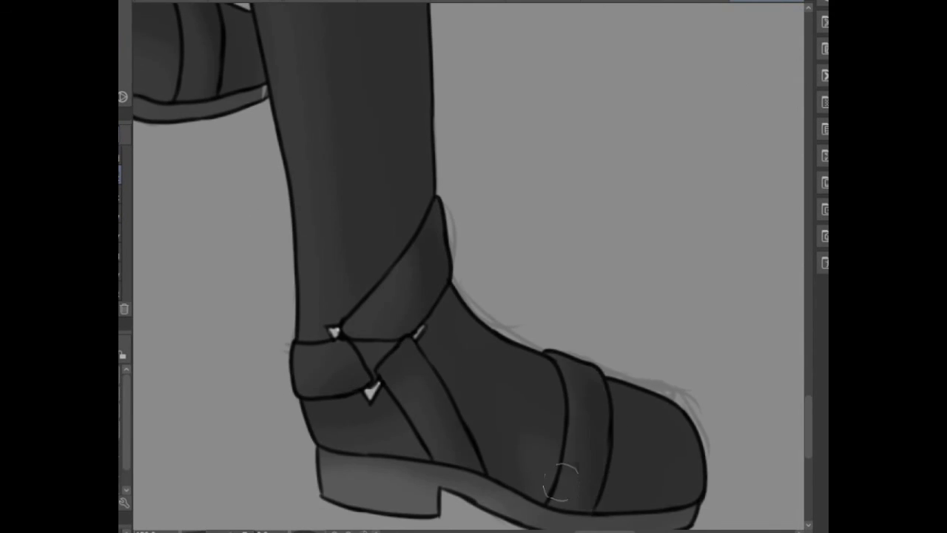
pyautogui.hotkey('ctrl', '0')
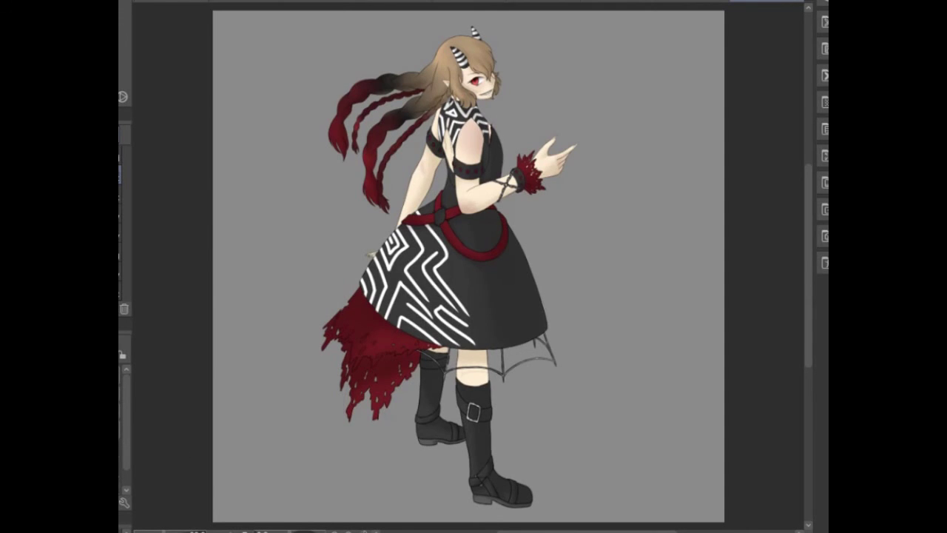